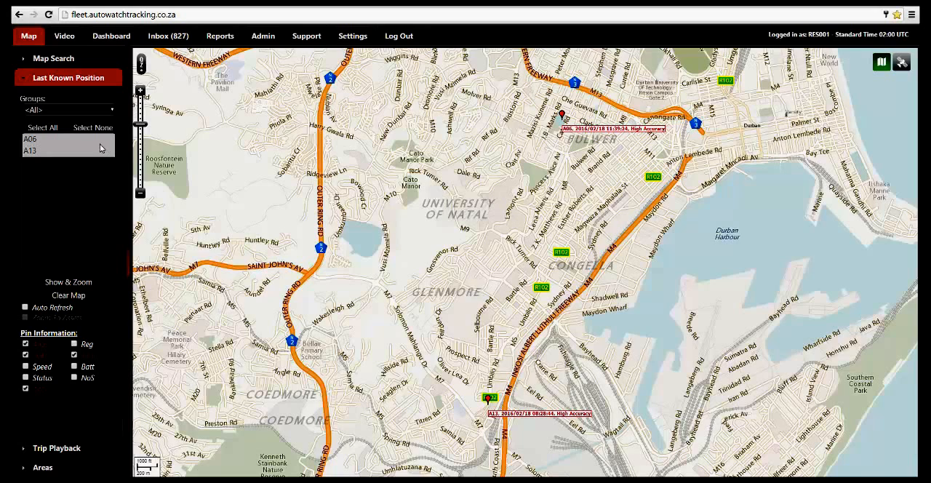
Locate unit A06, add Speed, Status, Reg and NoS to its pin label, and turn on Auto Refresh.
click(37, 144)
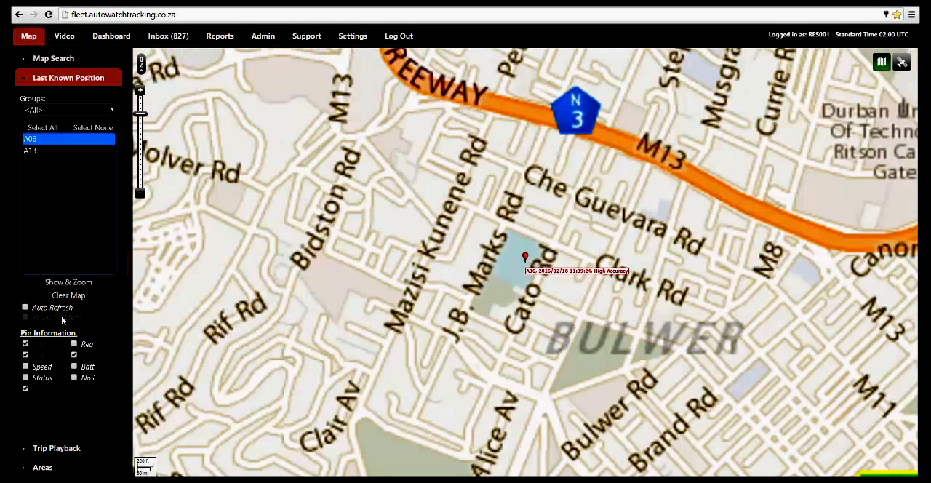
click(26, 367)
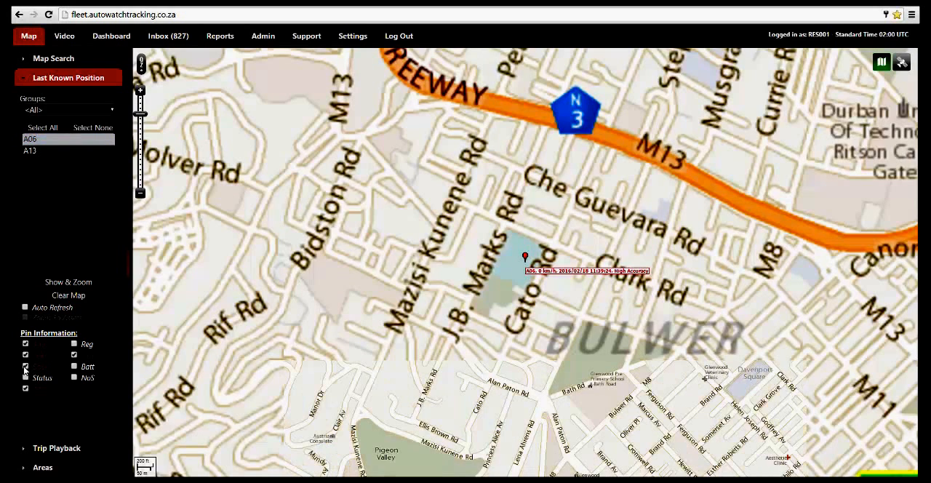
click(25, 377)
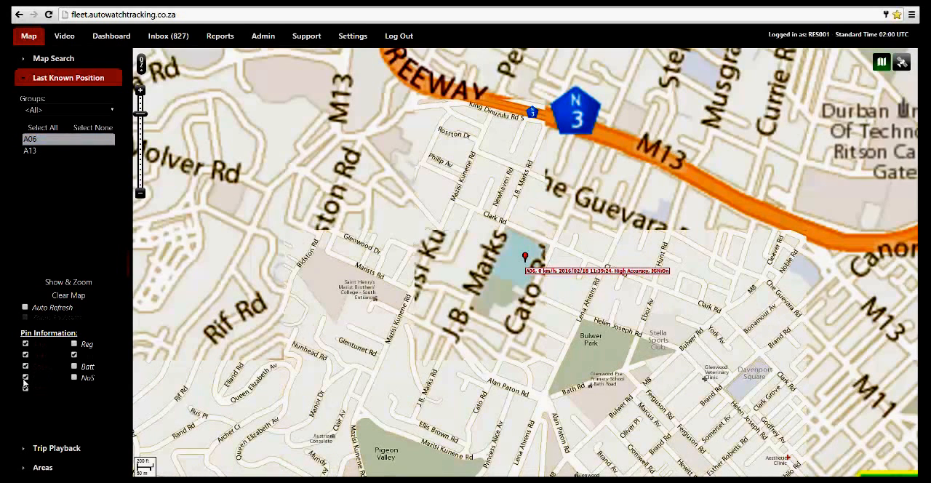
click(25, 387)
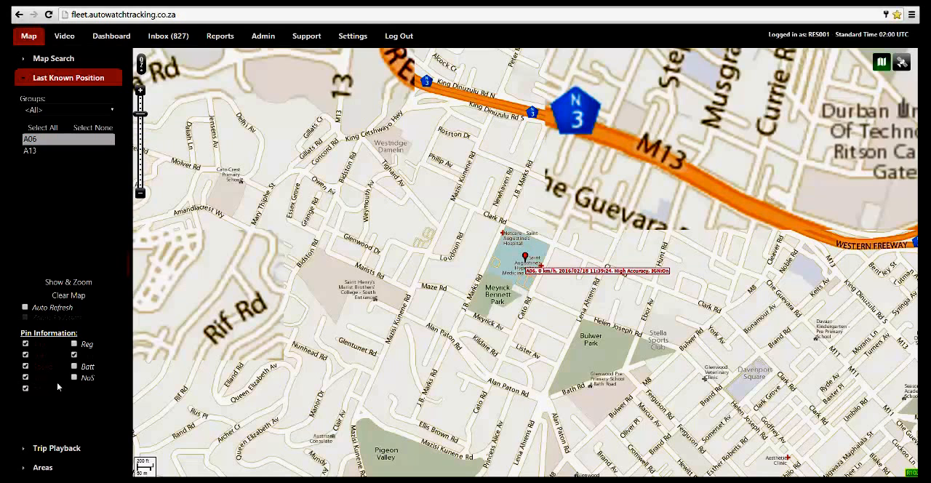
click(74, 347)
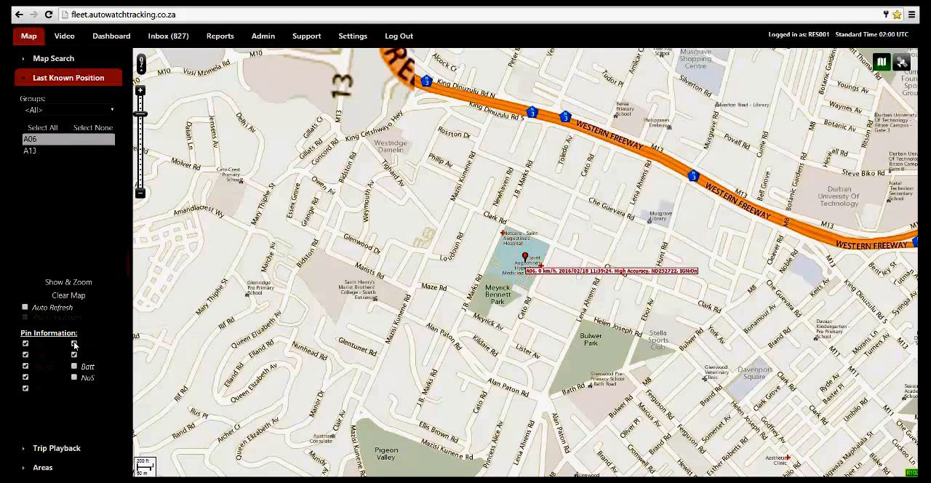
click(74, 378)
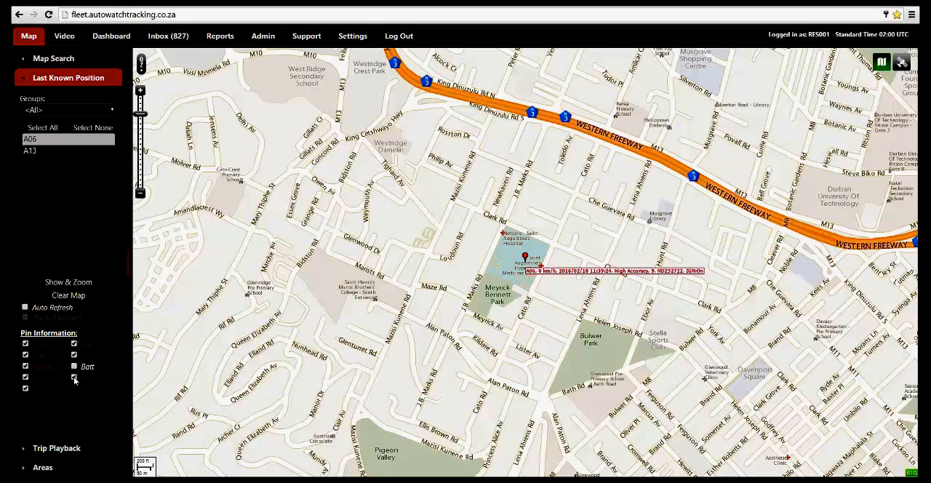
click(25, 308)
click(26, 318)
Open trip playback for unit A06 and set the start of the period to 2016/02/17 09:50.
click(43, 447)
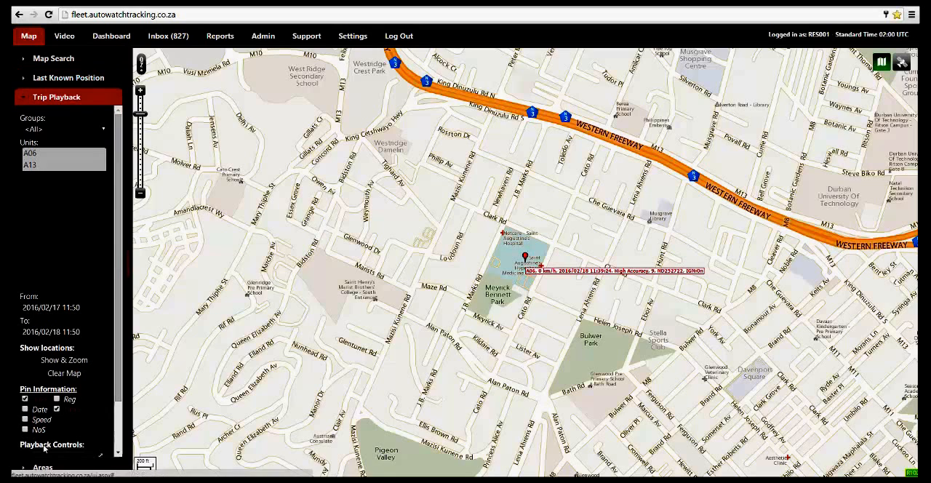
click(38, 155)
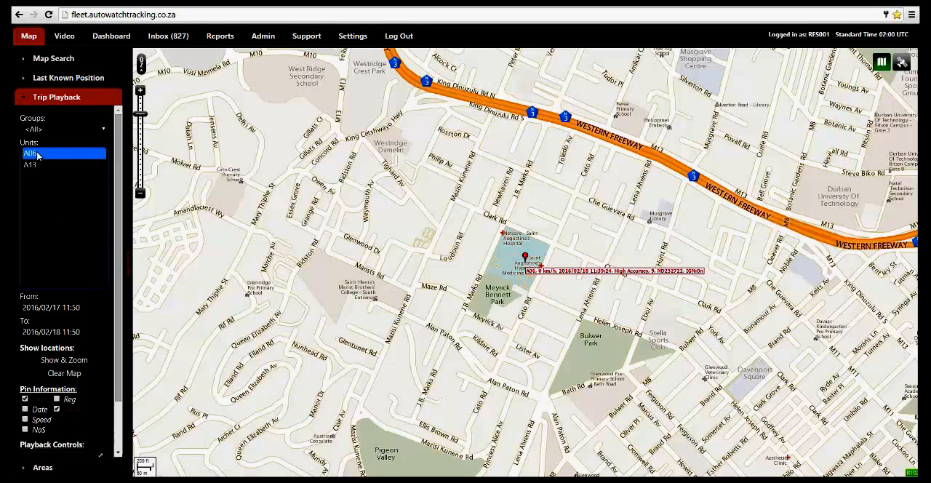
click(51, 307)
mouse_move(108, 254)
mouse_down()
mouse_move(66, 256)
mouse_move(97, 253)
mouse_up()
click(133, 291)
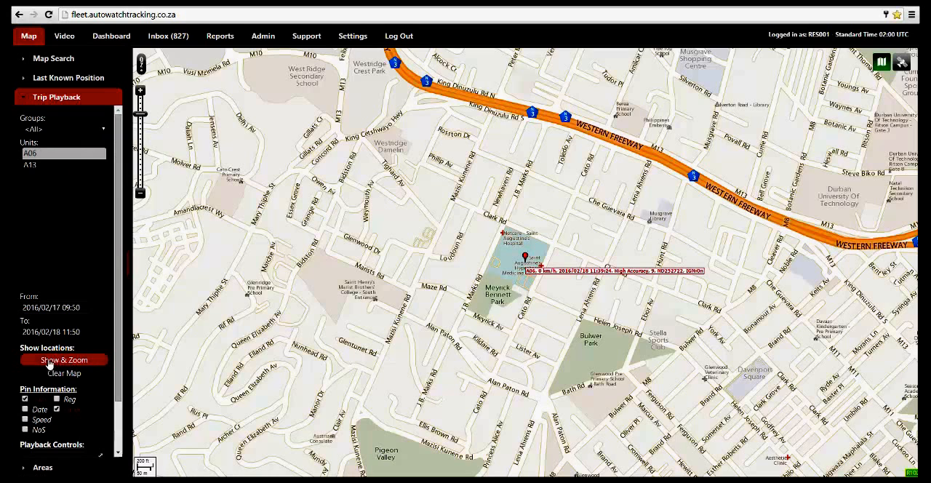
Set the trip period's end to 2016/02/18 11:50 and show the recorded locations on the map.
click(56, 332)
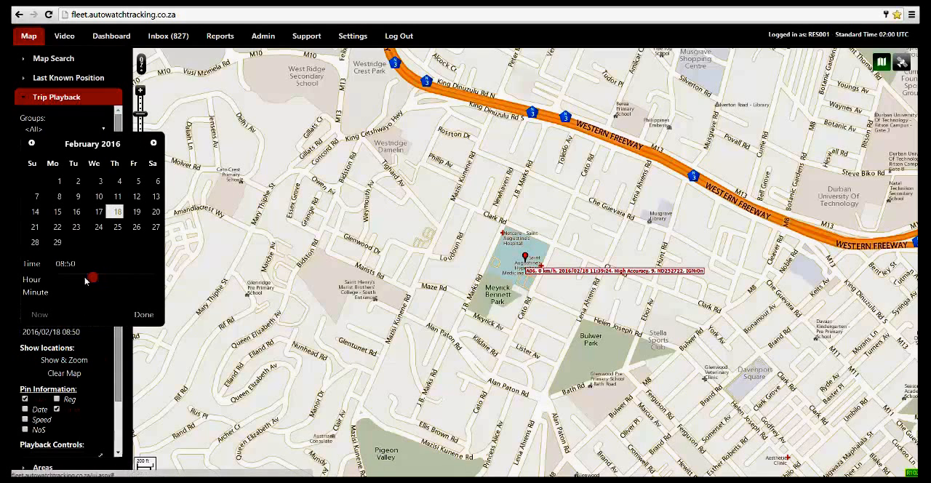
click(142, 314)
click(61, 361)
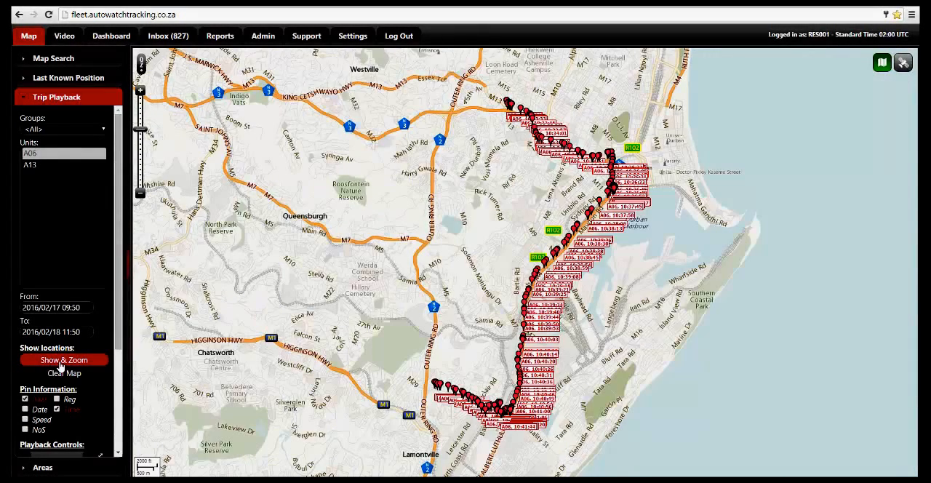
Add the speed to the trip's pin labels and remove the alias from them.
scroll(63, 371, down, 2)
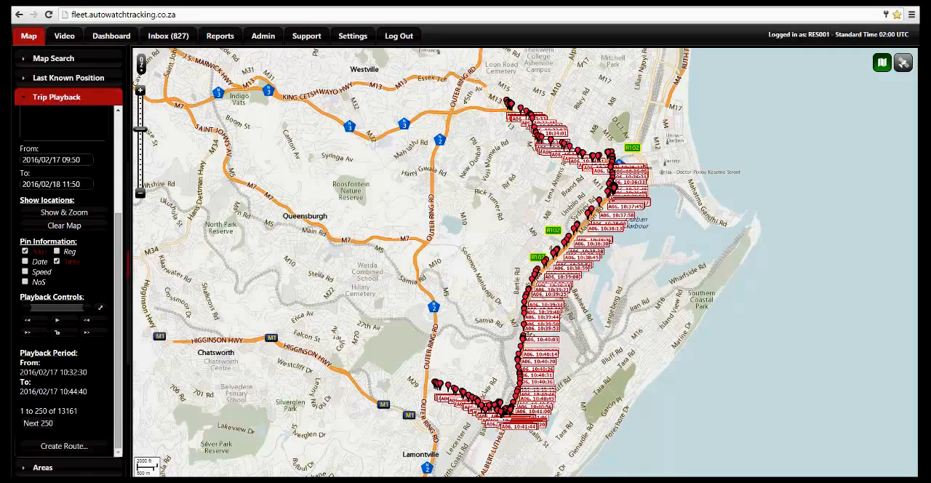
click(25, 272)
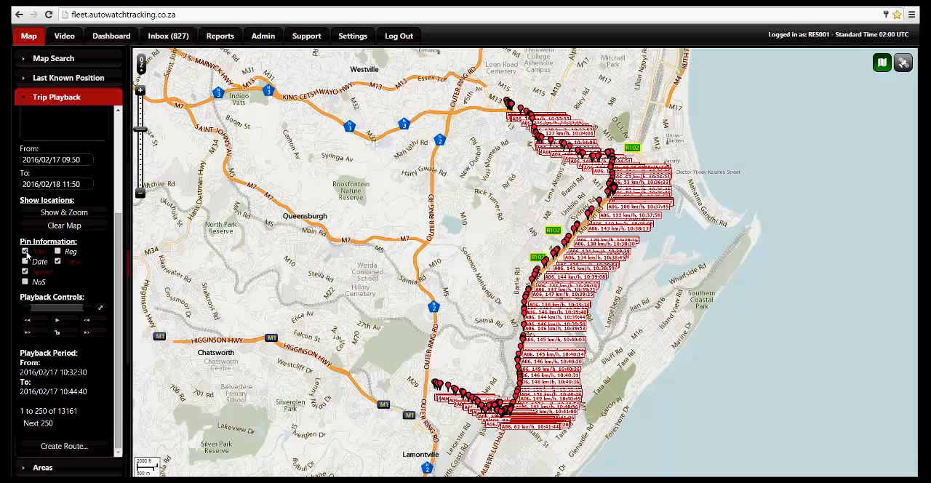
click(25, 251)
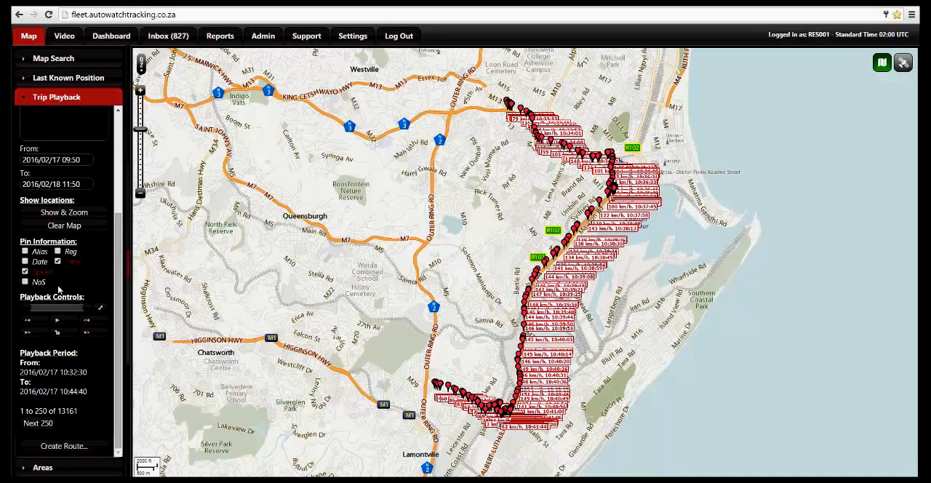
Narrow the playback window to the first positions of the trip and start the playback.
drag(89, 309, 13, 308)
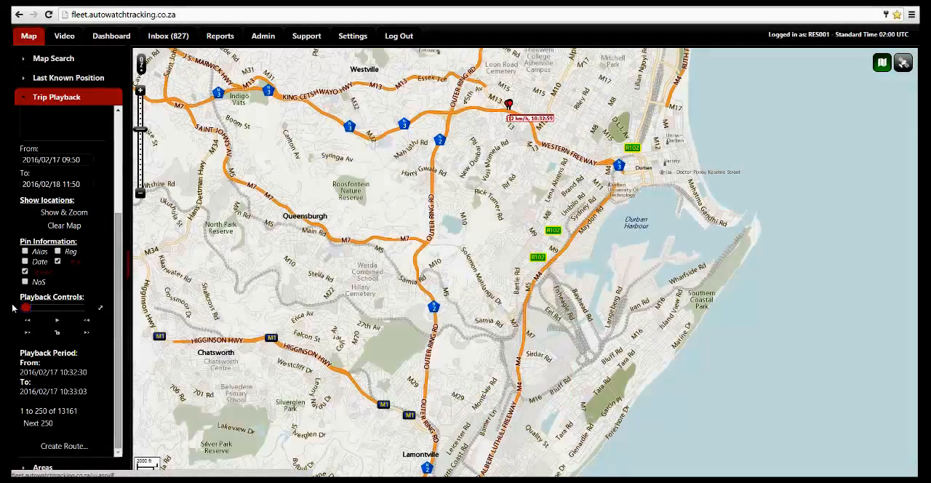
drag(495, 201, 480, 358)
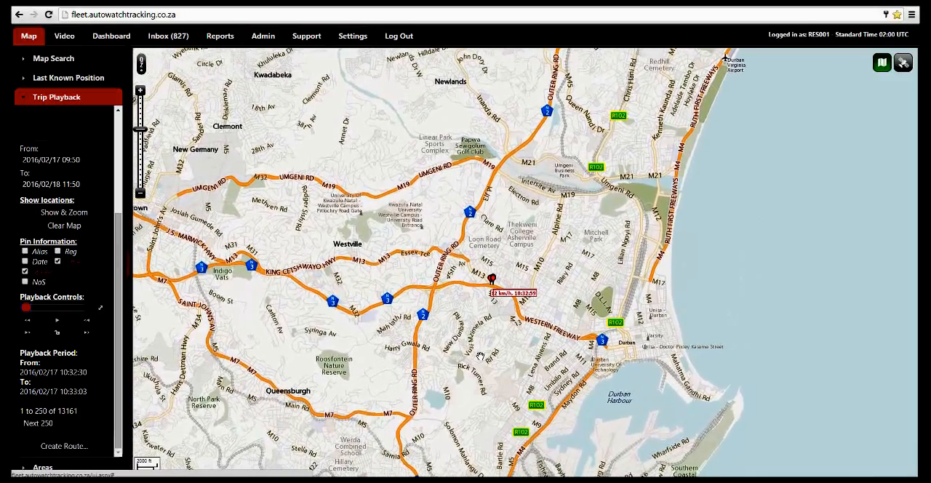
scroll(494, 324, up, 2)
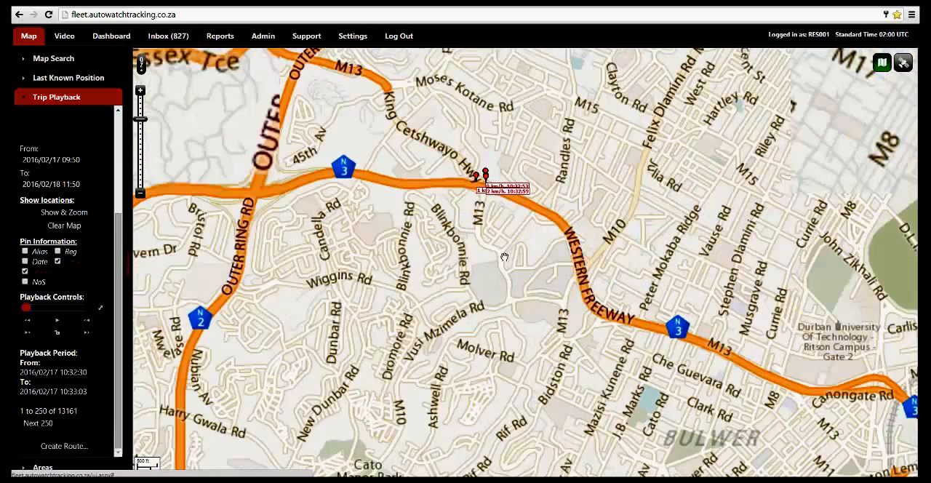
scroll(488, 214, up, 1)
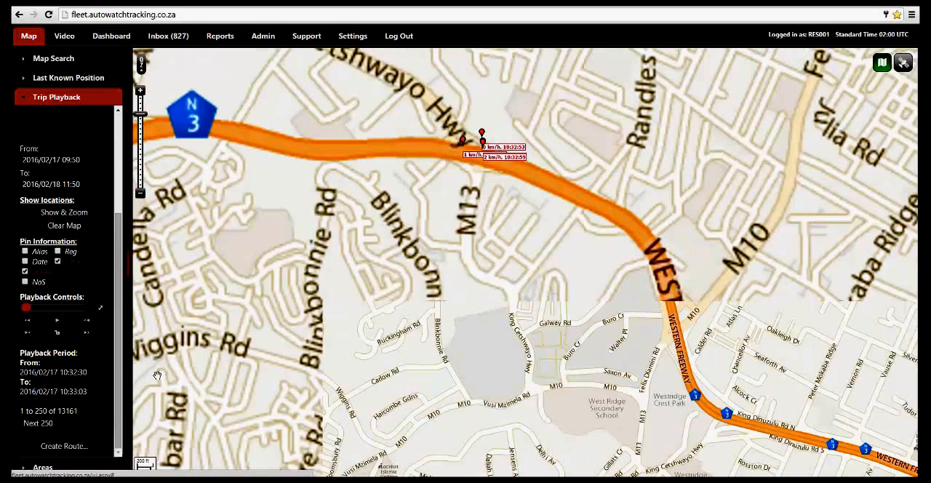
click(67, 321)
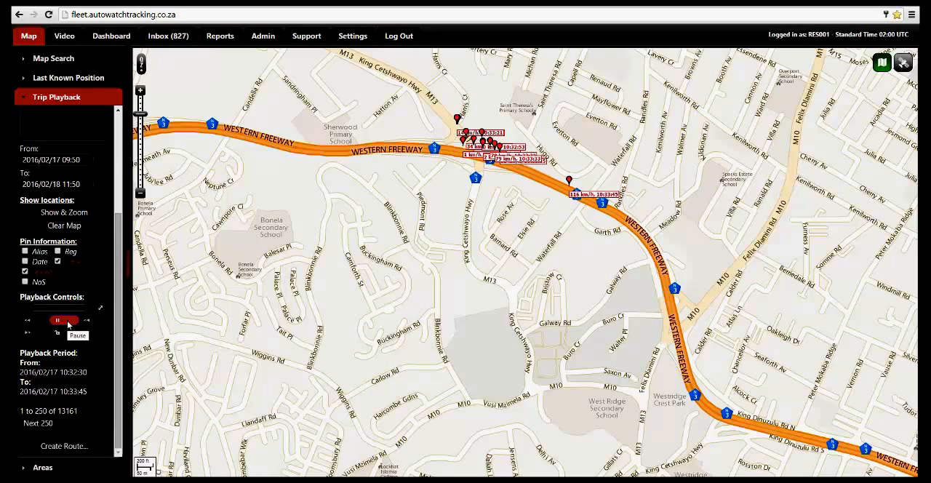
Pause the trip playback, resume it for a few more positions, and pause it again.
click(64, 320)
click(63, 321)
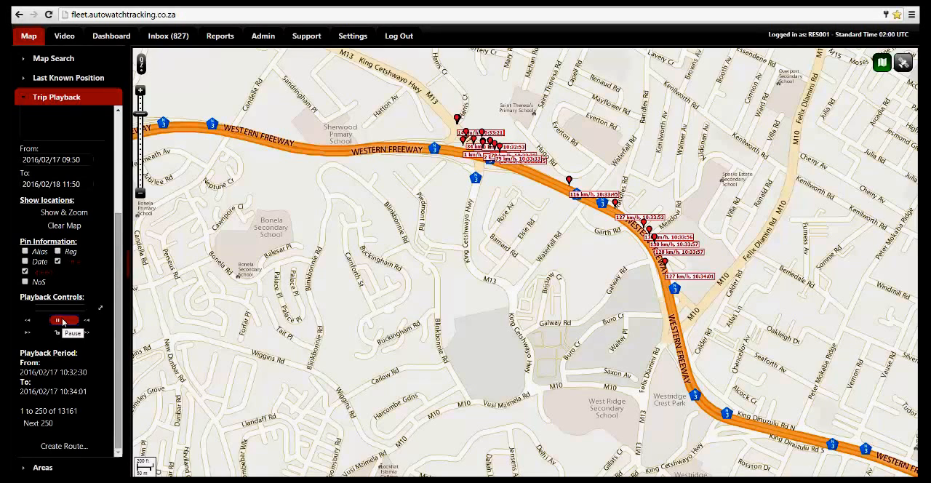
click(62, 321)
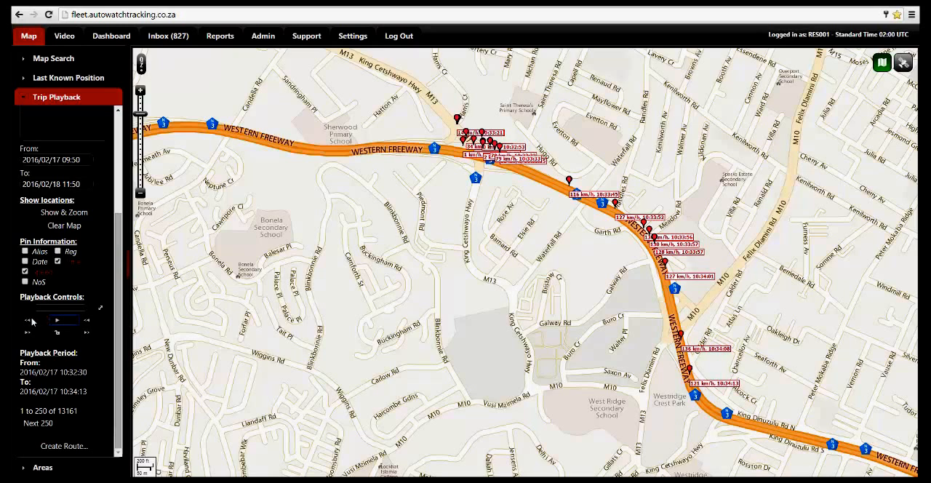
Lock the length of the playback window and continue the playback along the Western Freeway.
click(58, 334)
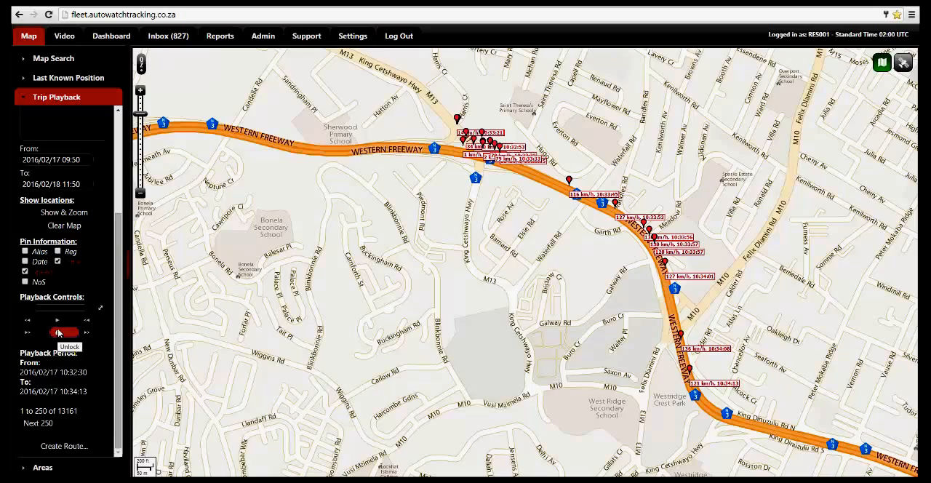
click(57, 320)
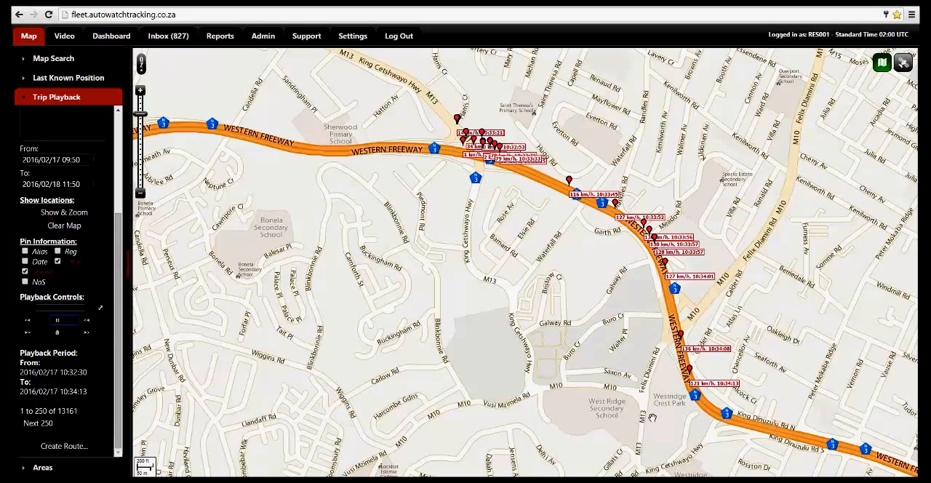
scroll(645, 420, down, 1)
drag(646, 420, 424, 222)
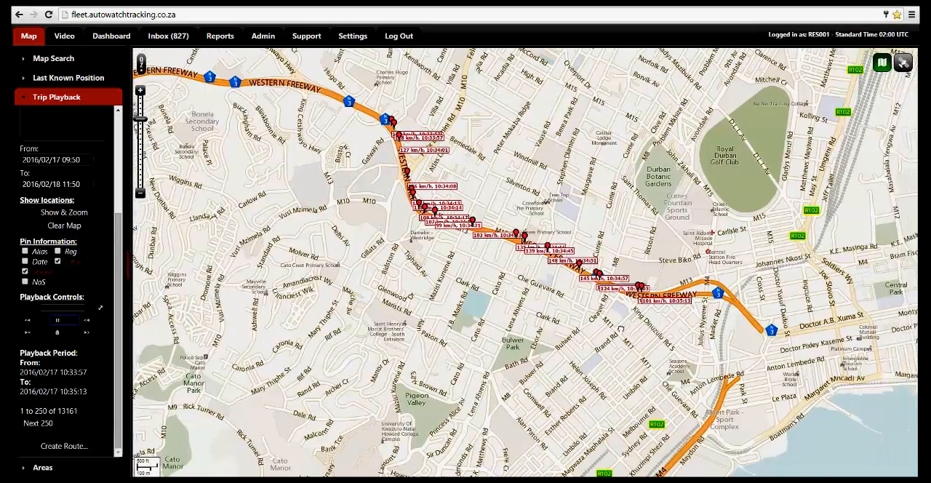
scroll(466, 296, up, 1)
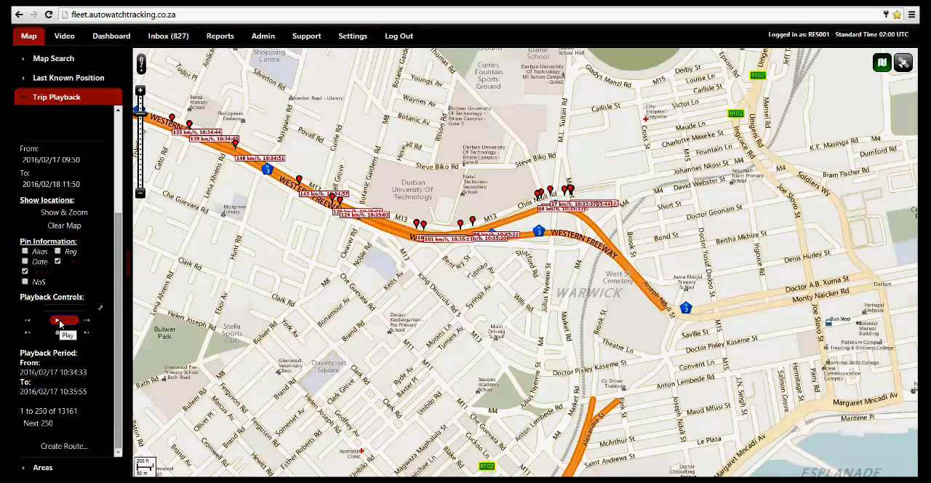
Resume the playback with the enlarged playback slider, pause it, and move the window to 10:37:13–10:38:13.
click(59, 321)
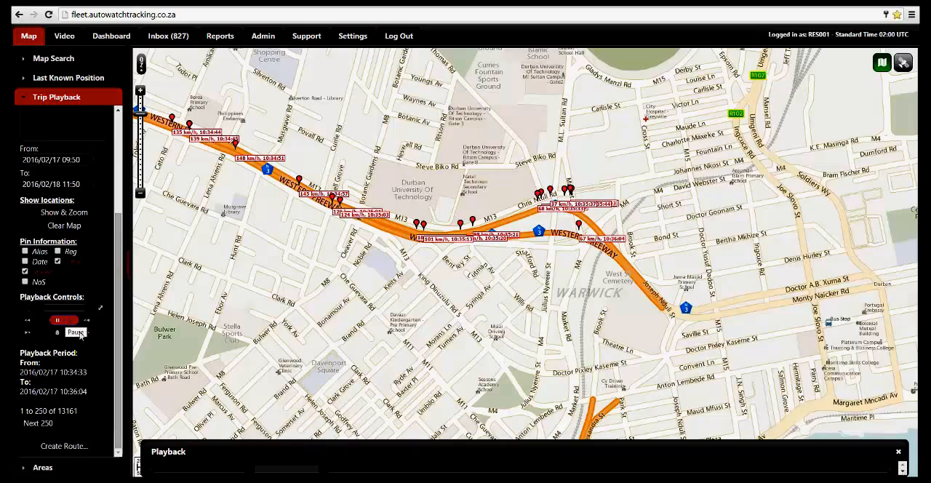
drag(424, 403, 415, 322)
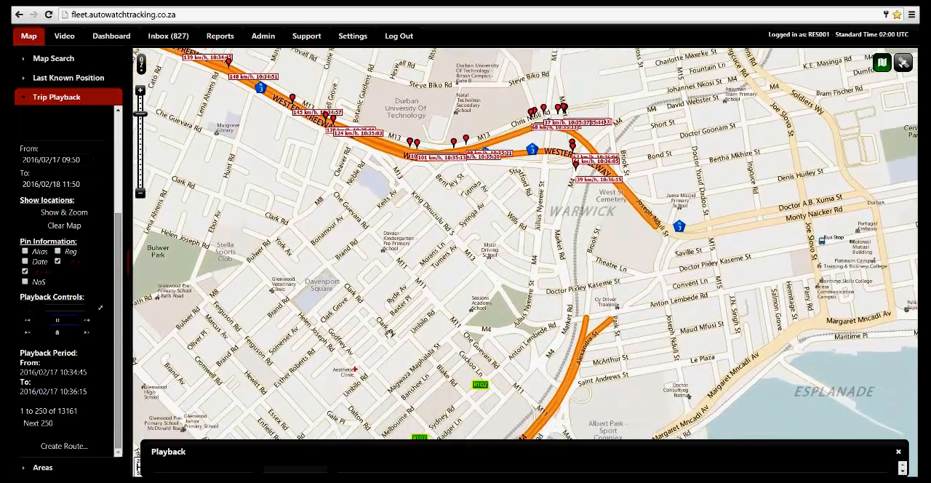
click(58, 320)
drag(336, 472, 488, 474)
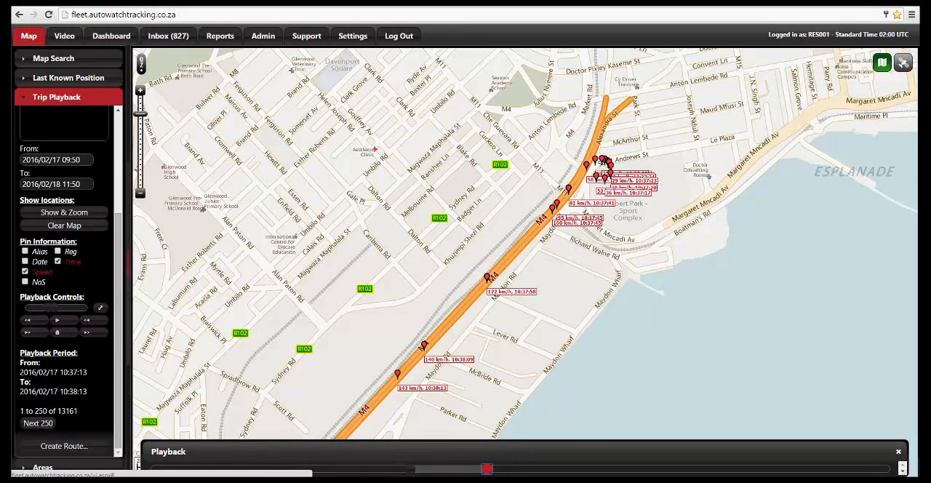
Start creating a route from the playback and name it Demo1.
click(64, 445)
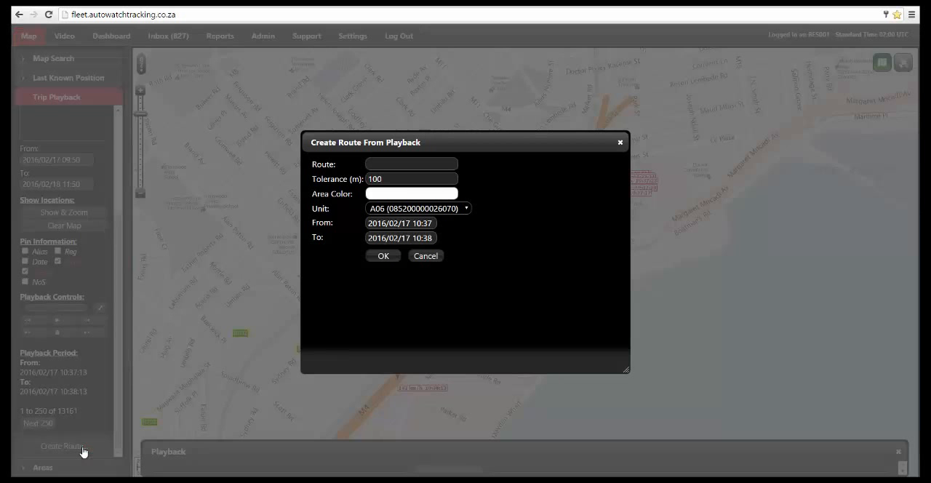
click(390, 167)
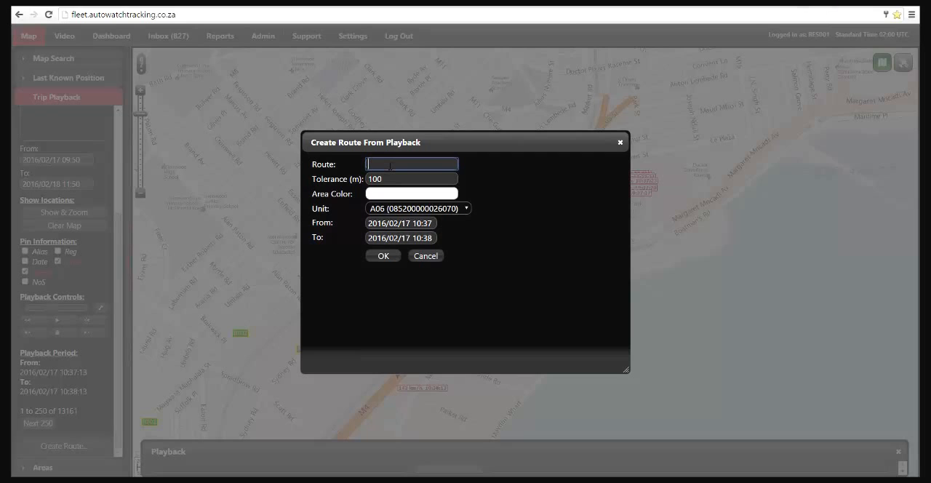
text(Demo1)
Set the Demo1 route's area color to bright red and create the route.
click(386, 194)
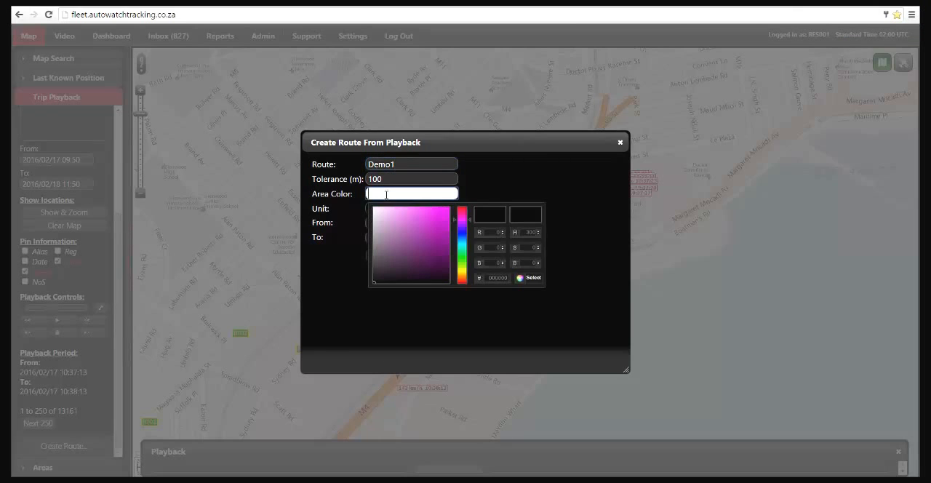
click(470, 207)
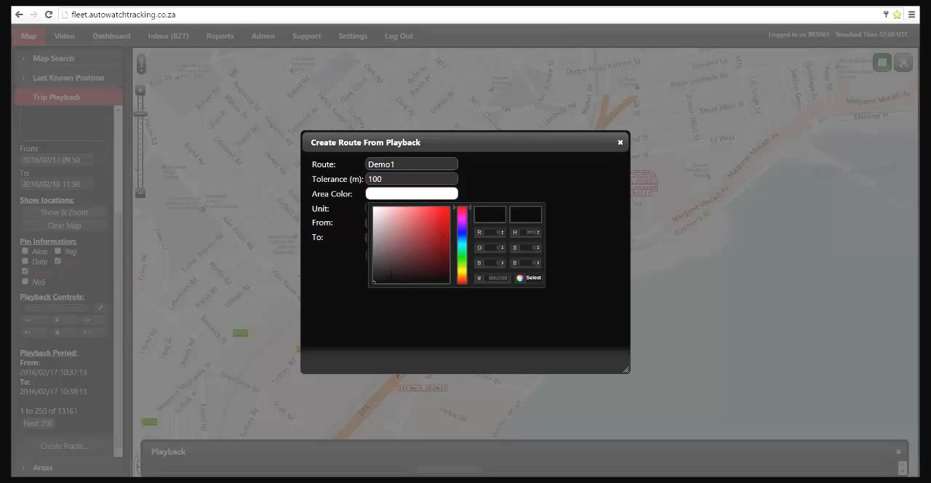
click(447, 210)
drag(446, 209, 451, 212)
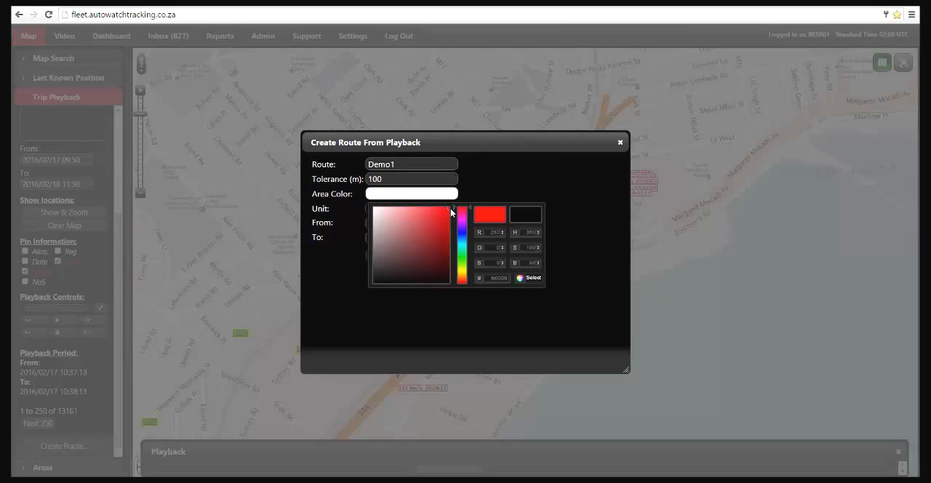
click(538, 277)
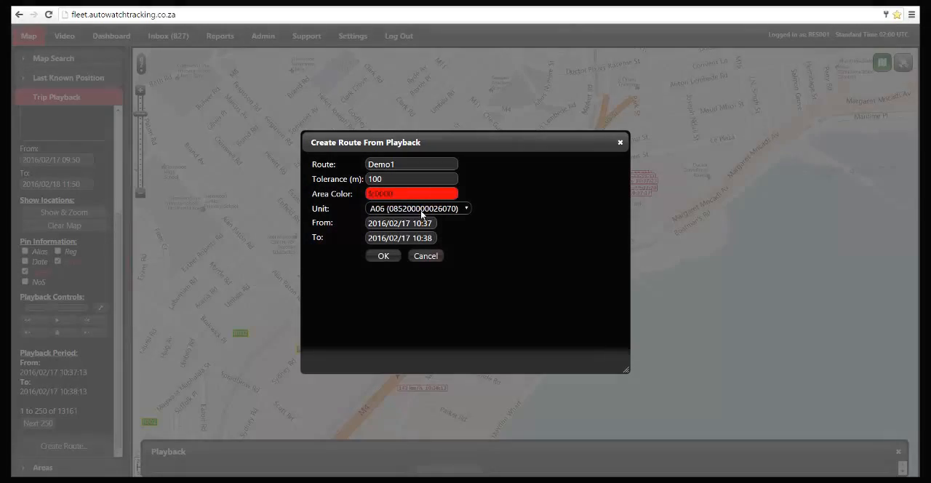
click(386, 256)
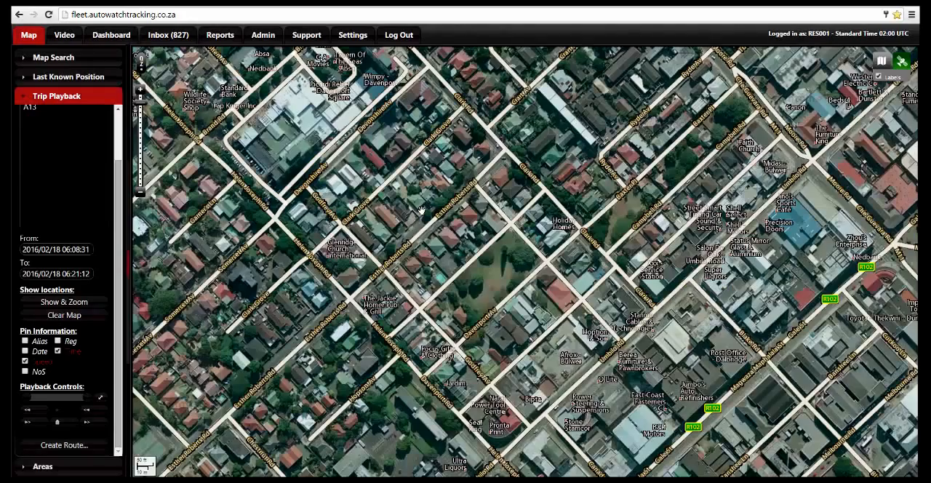
scroll(420, 210, up, 3)
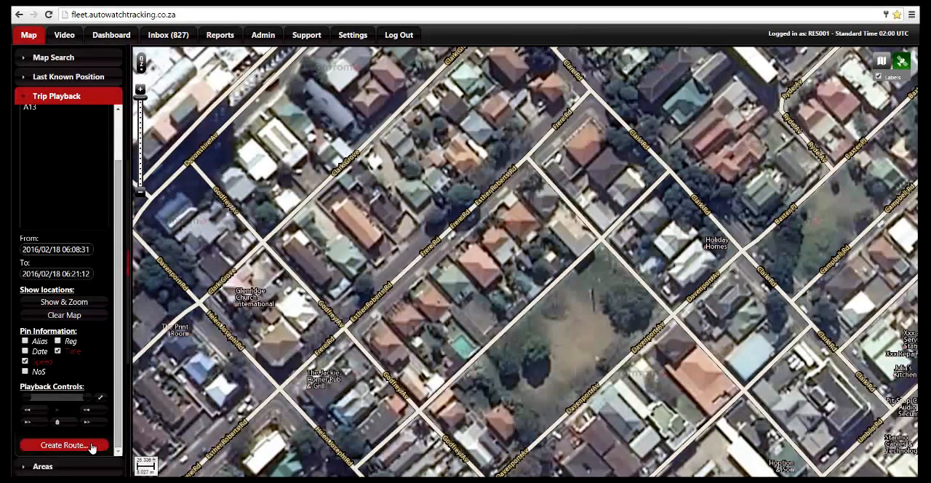
Draw a new four-cornered geofence around the buildings between Clark Grove and Frere Rd.
click(73, 466)
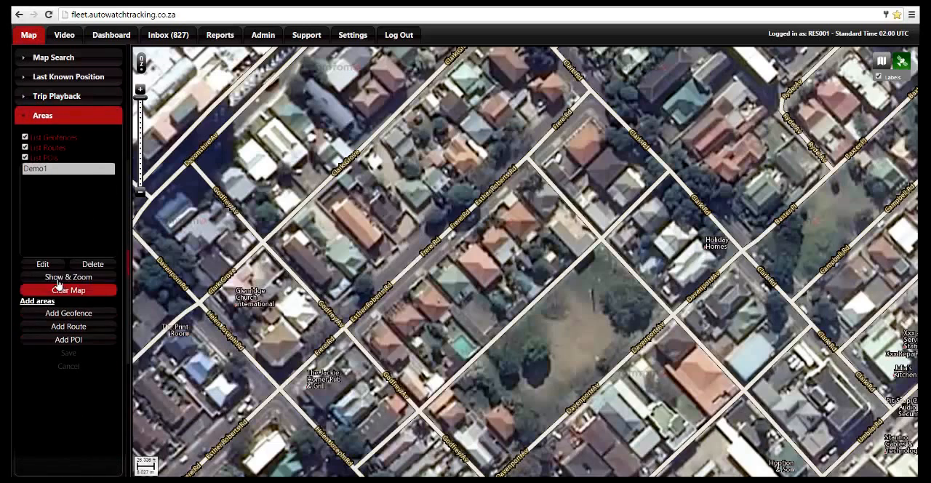
click(57, 314)
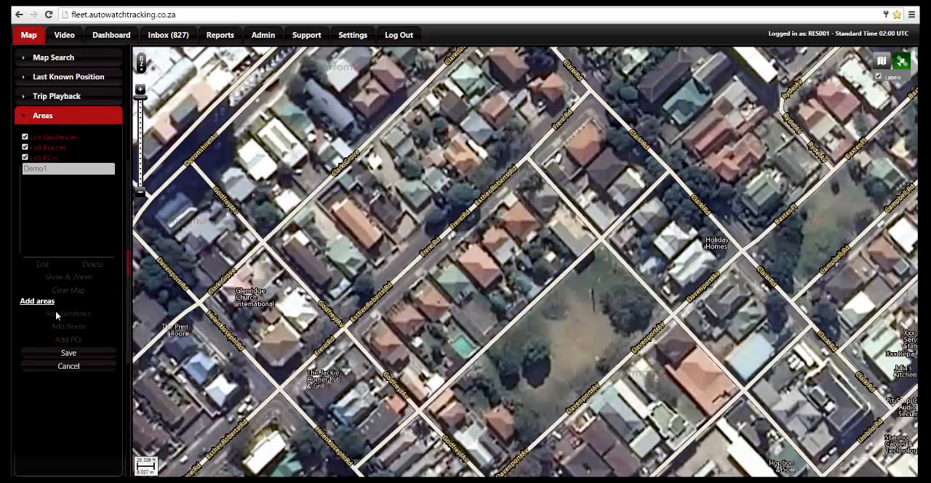
click(419, 237)
click(453, 208)
click(392, 139)
click(361, 165)
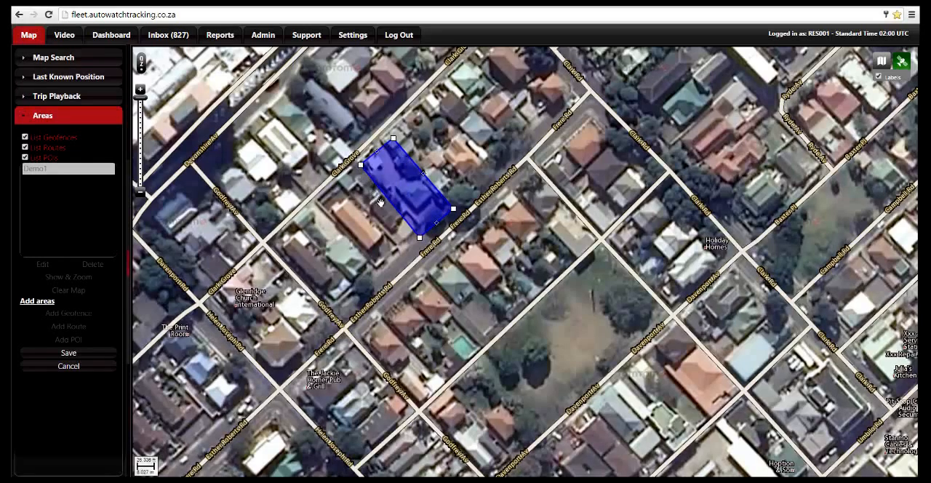
Refine the geofence outline by adjusting the midpoints of its two long edges and its Frere Rd edge.
drag(386, 203, 389, 208)
drag(437, 223, 440, 224)
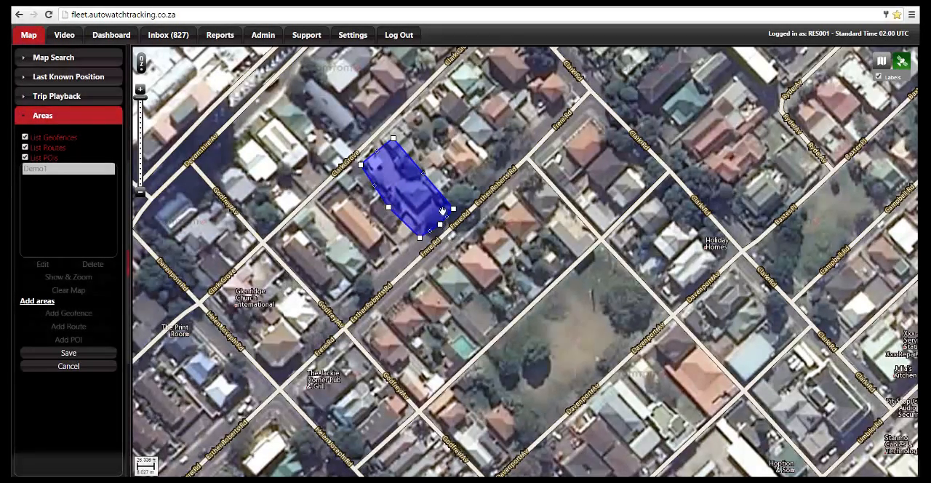
drag(424, 173, 426, 170)
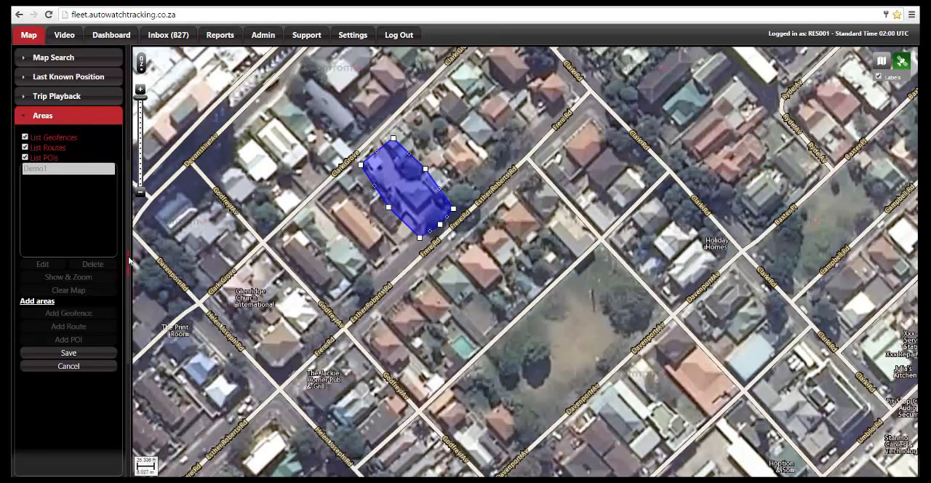
Save the geofence as an area named Base with a lime green area color (6fff00).
click(68, 352)
click(457, 210)
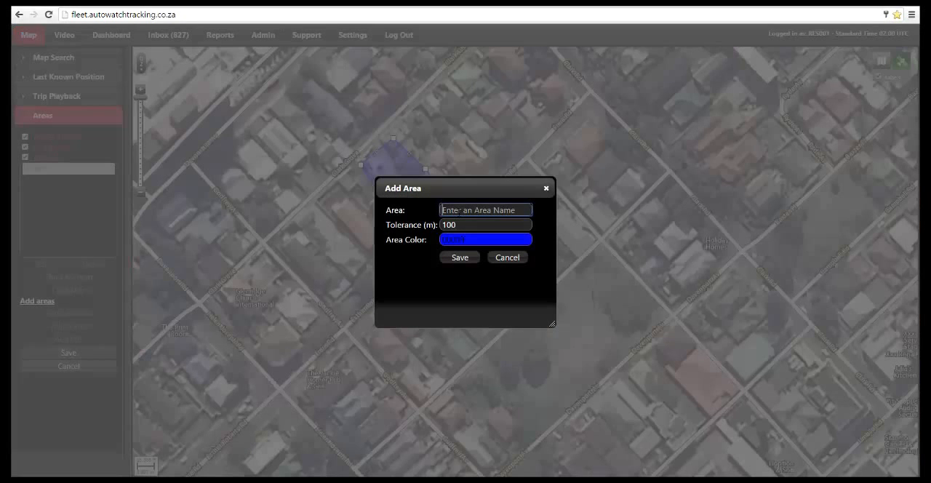
text(Base)
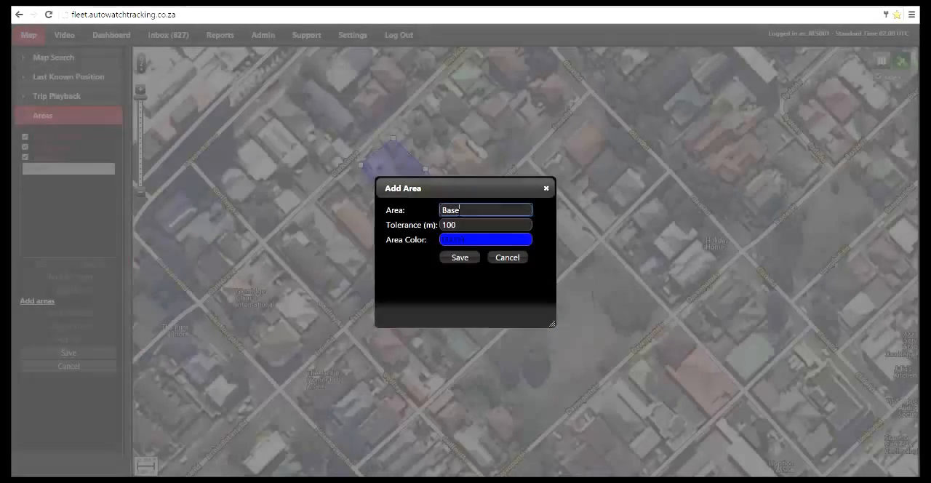
click(463, 240)
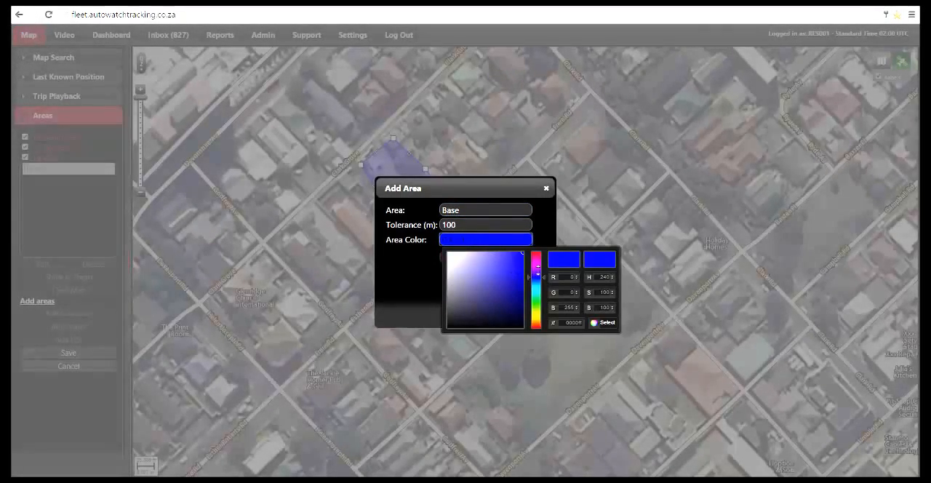
drag(536, 270, 536, 308)
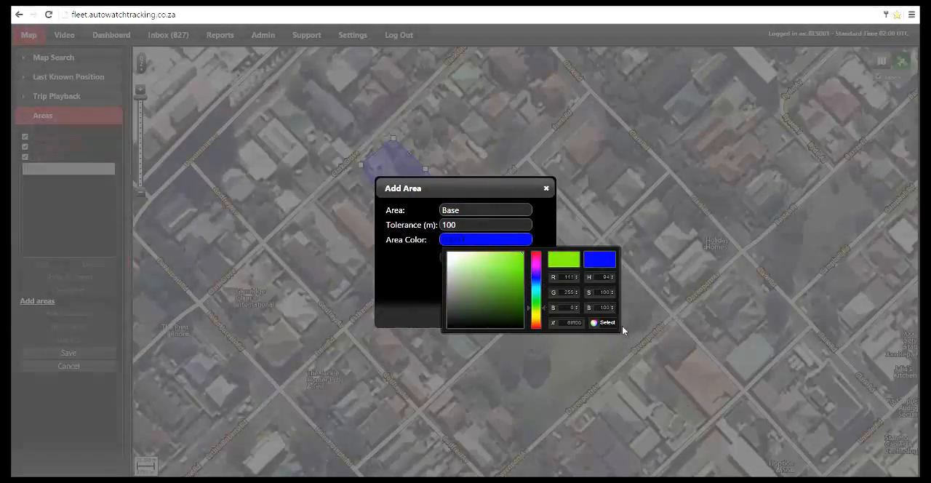
click(604, 322)
click(454, 262)
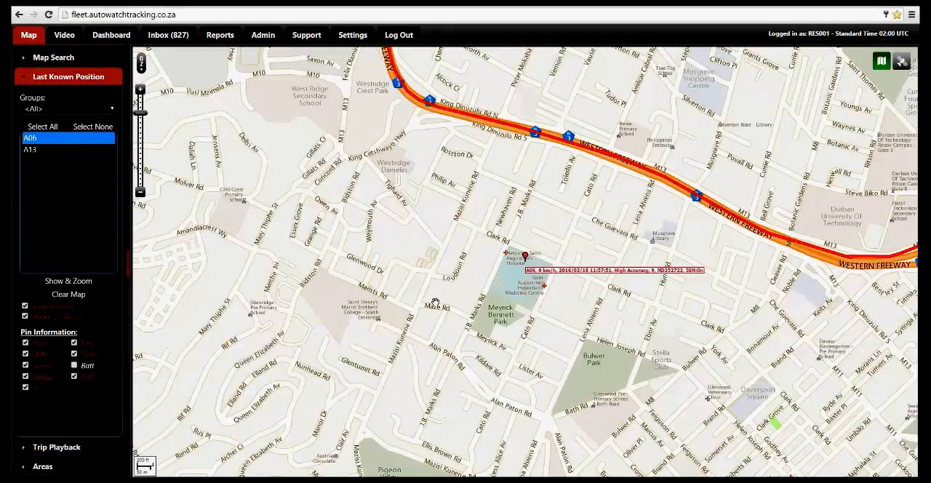
Add a POI at unit A06's last known position and name it St Augustines Hospital.
click(61, 466)
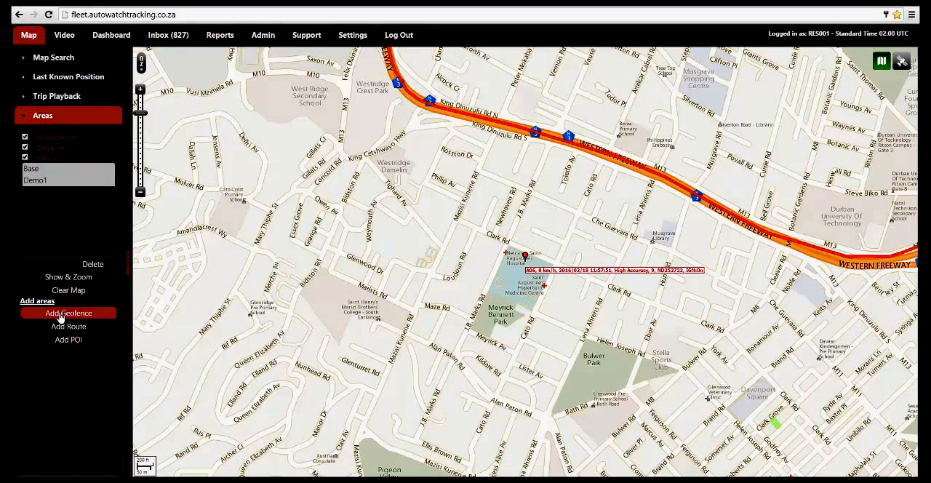
click(64, 339)
click(524, 260)
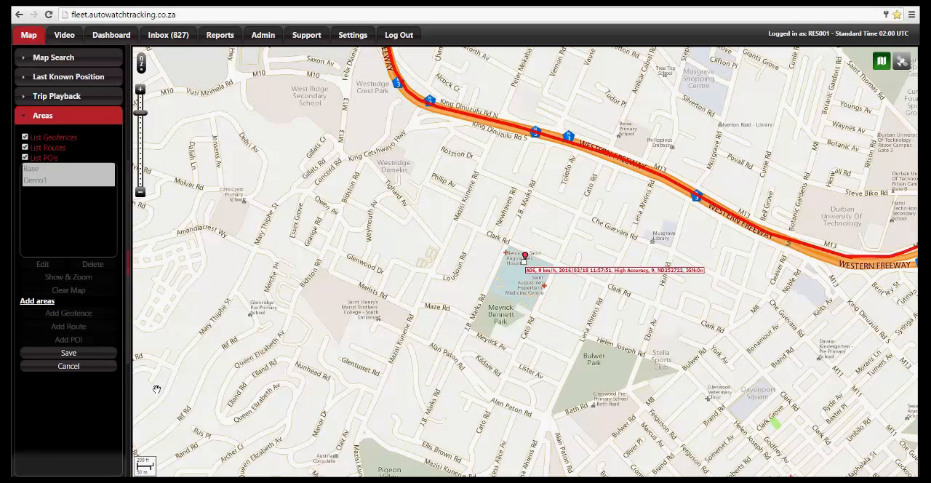
click(104, 356)
text(S)
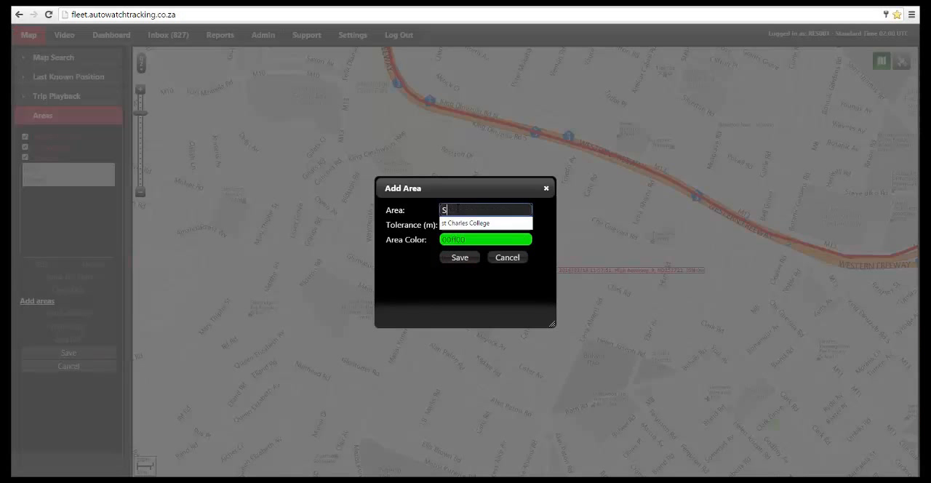
text(t August)
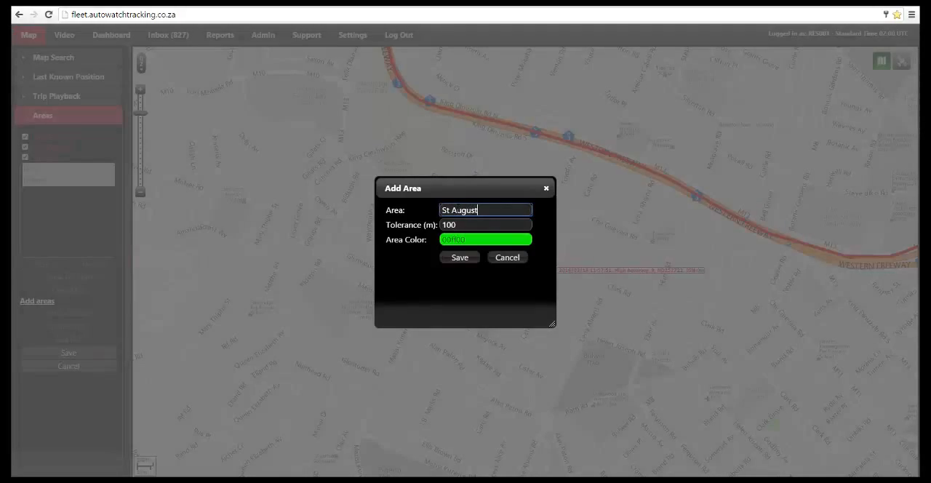
text(ines Hosp)
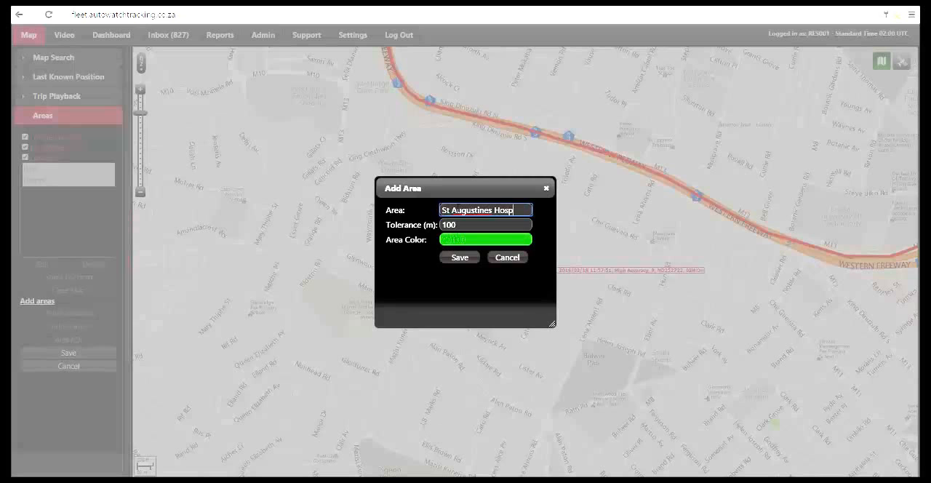
text(ital)
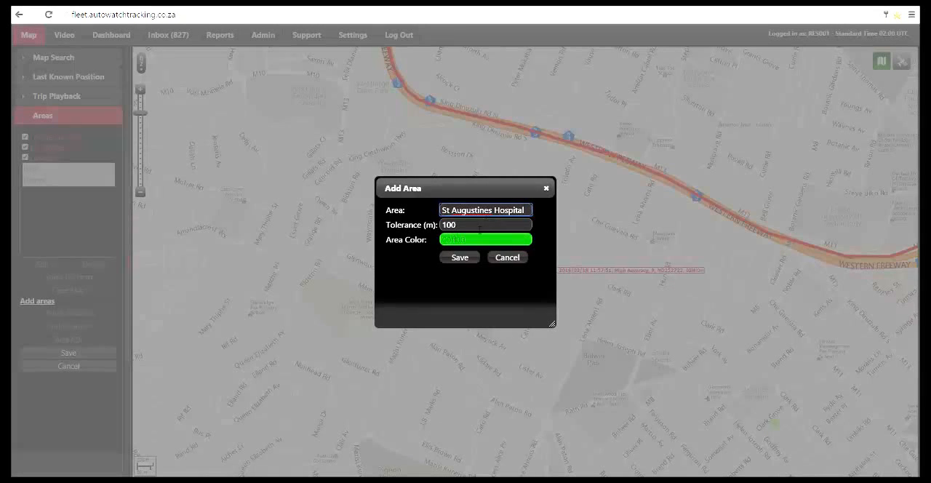
Set the POI's area color to yellow (fff700) and its tolerance to 150 m, and save it.
click(481, 240)
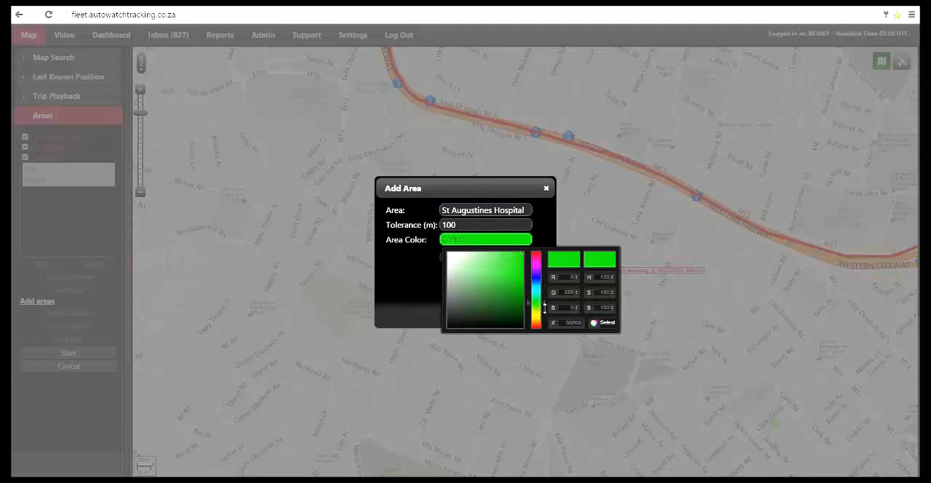
drag(544, 305, 545, 318)
click(602, 322)
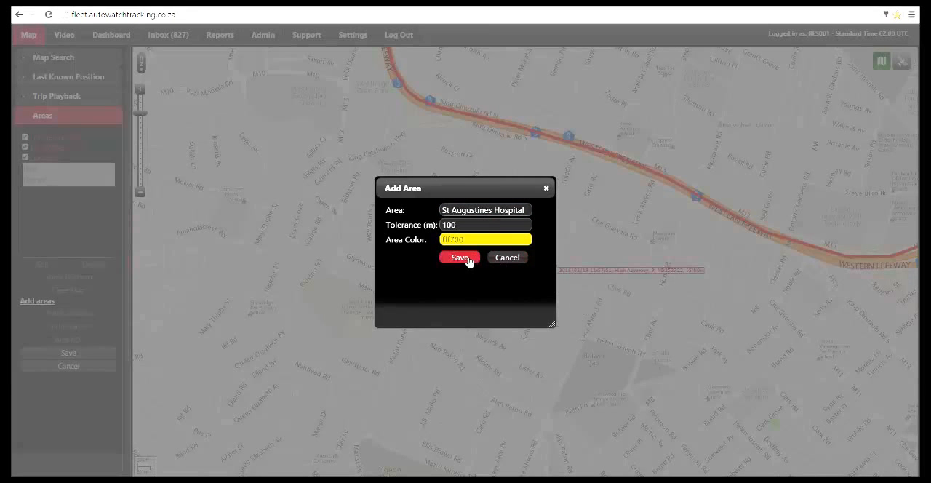
click(460, 225)
key(Left)
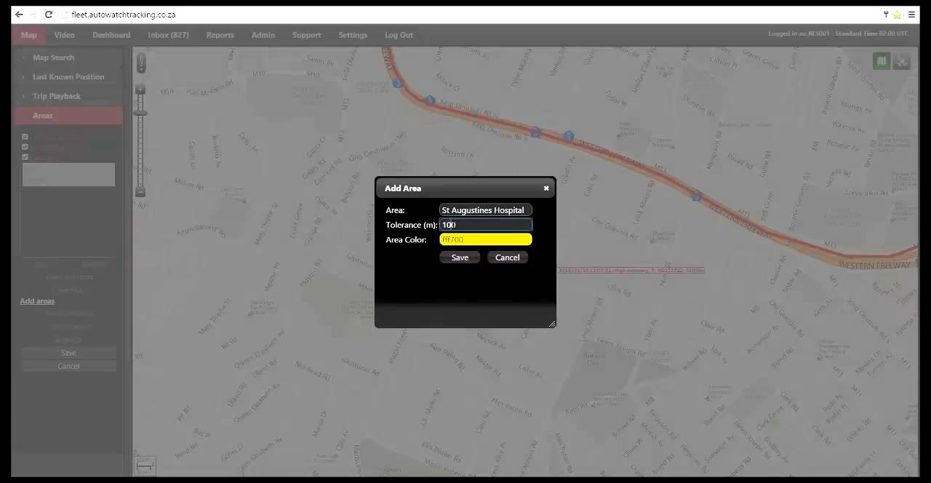
key(BackSpace)
text(5)
click(469, 259)
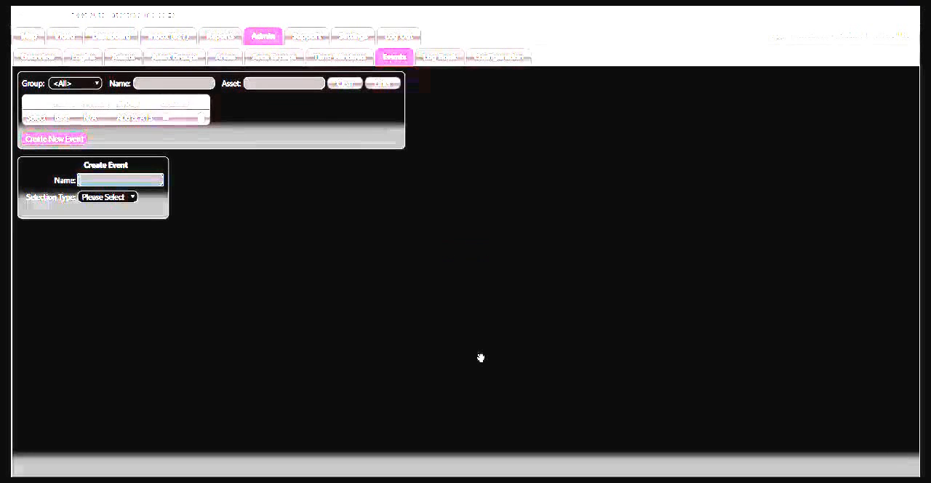
Name the new event Enter / Exit Base and set its selection type to Asset Group.
text(Enter)
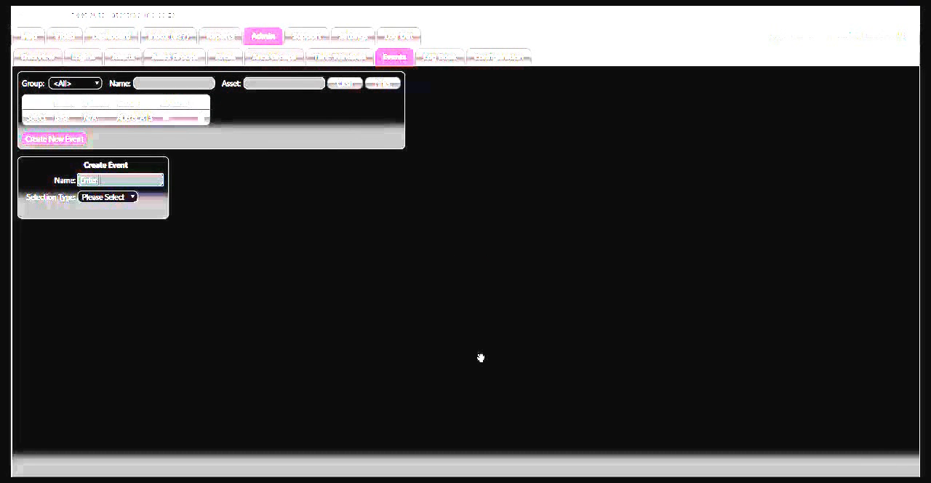
text( / Exit Gate)
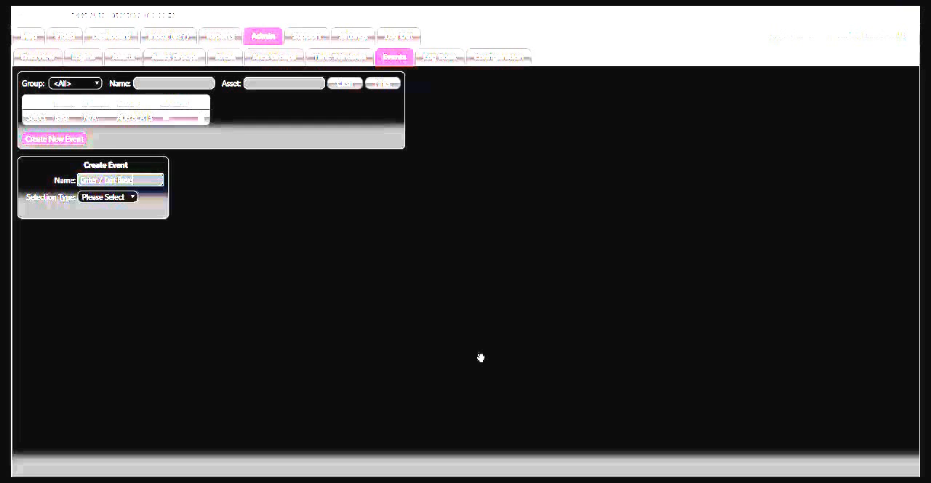
key(Tab)
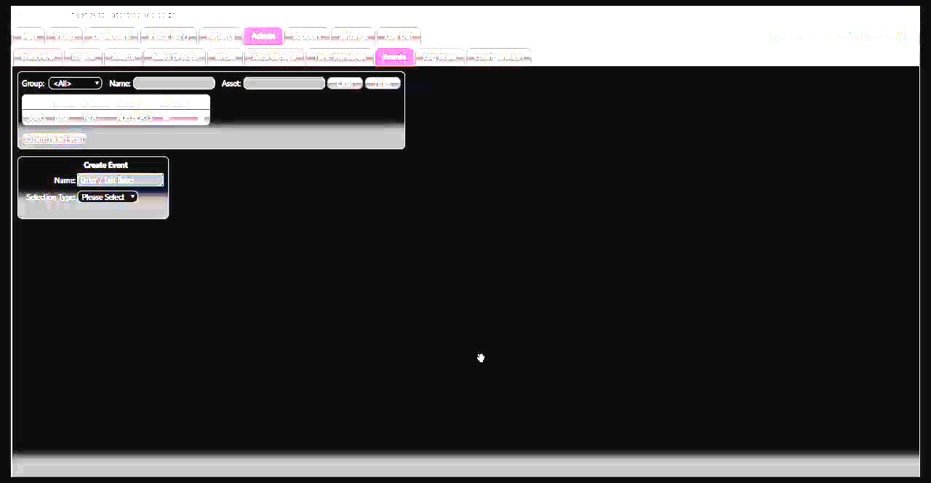
key(alt+Down)
key(Down)
key(Return)
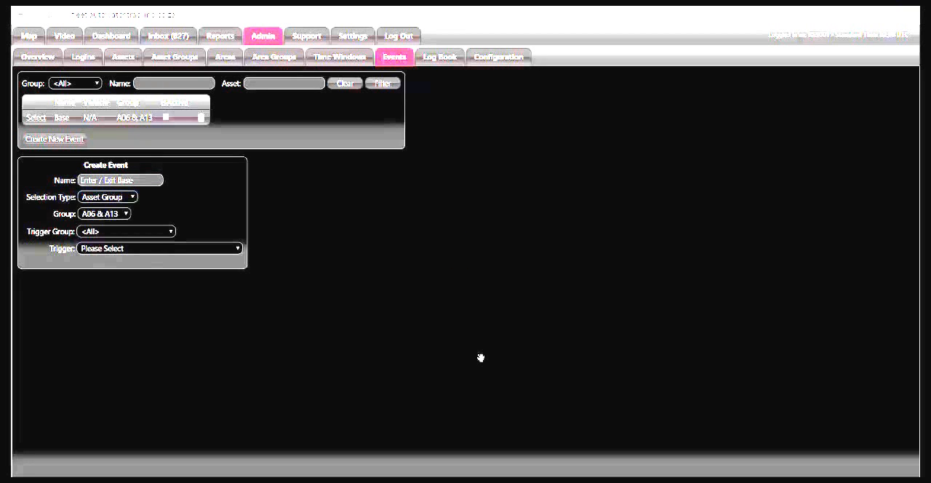
Set the event's trigger to Area/Location and its area type to Single GeoFence.
key(alt+Down)
key(Down)
key(Return)
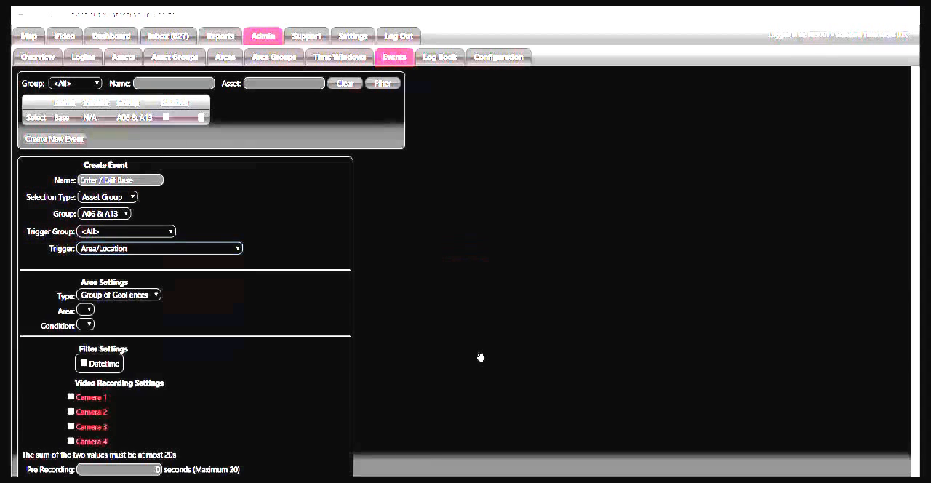
scroll(481, 358, down, 1)
key(alt+Down)
key(Down)
key(Down)
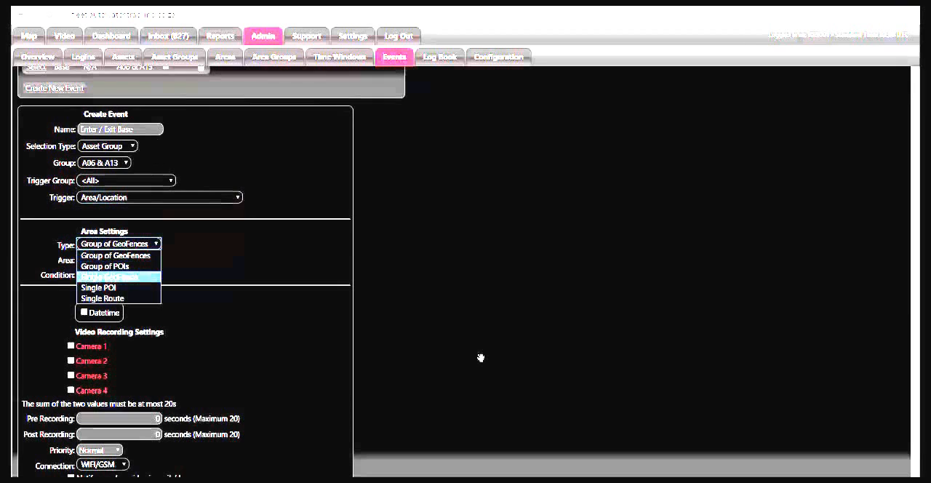
key(Return)
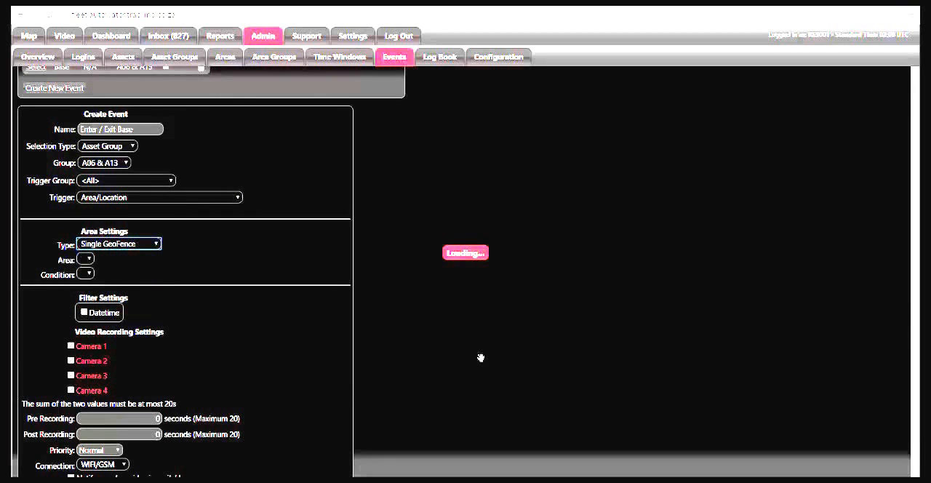
Choose Base as the event's area and set the condition to Enter or Exit GeoFence.
key(Tab)
key(alt+Down)
key(Down)
key(Return)
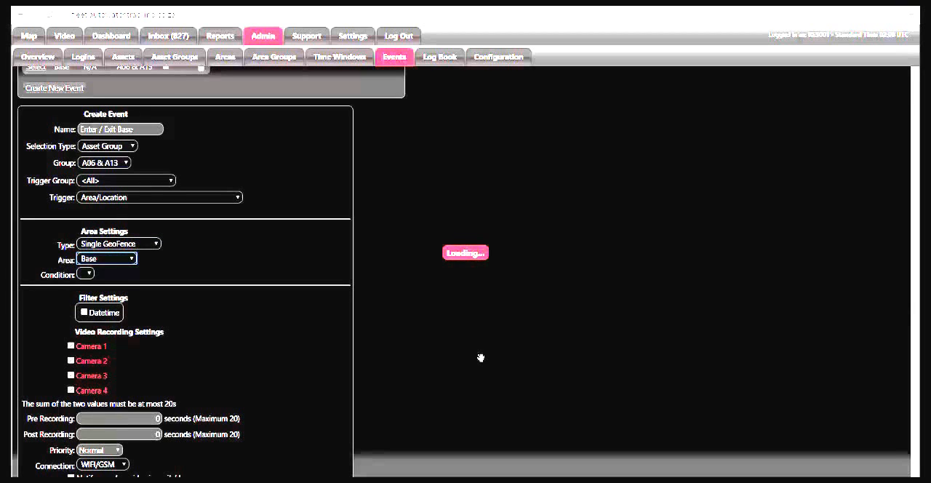
key(Tab)
key(alt+Down)
key(Down)
key(Down)
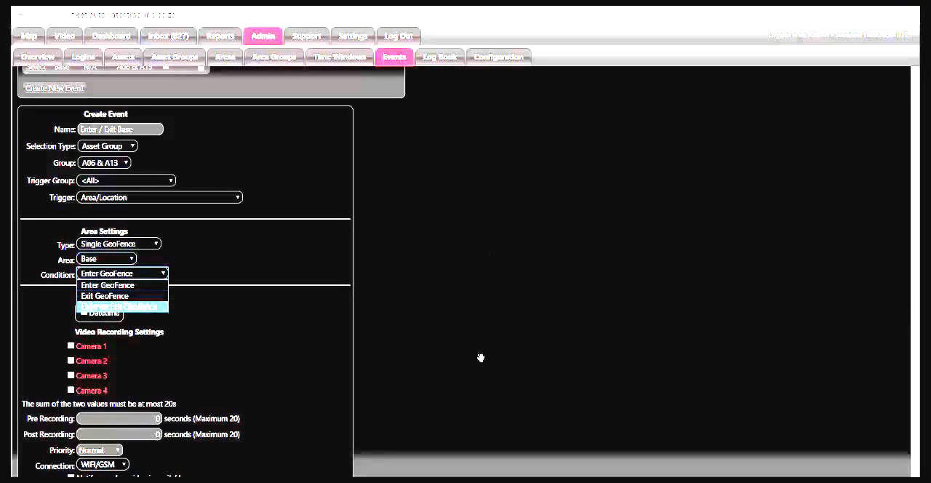
key(Return)
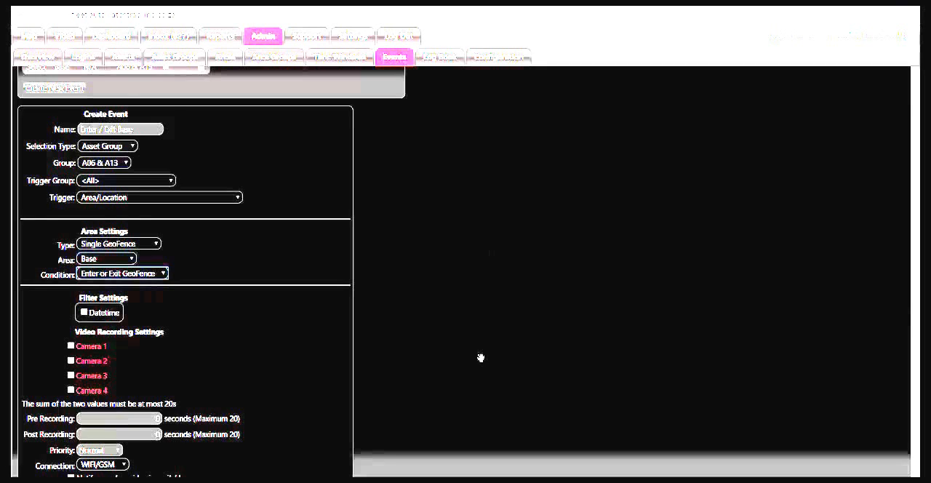
Enable recording for Camera 1 and Camera 2 with 2 seconds of pre recording and 2 seconds of post recording.
scroll(481, 357, down, 2)
key(Tab)
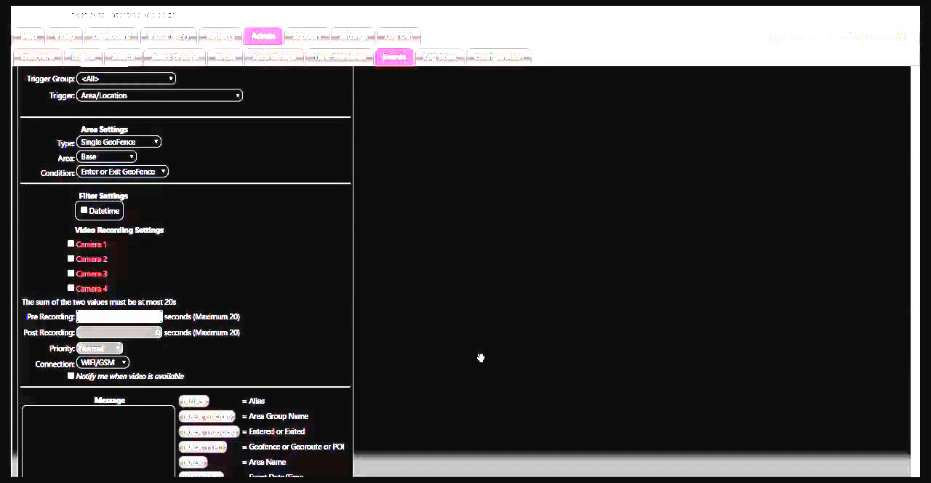
key(Tab)
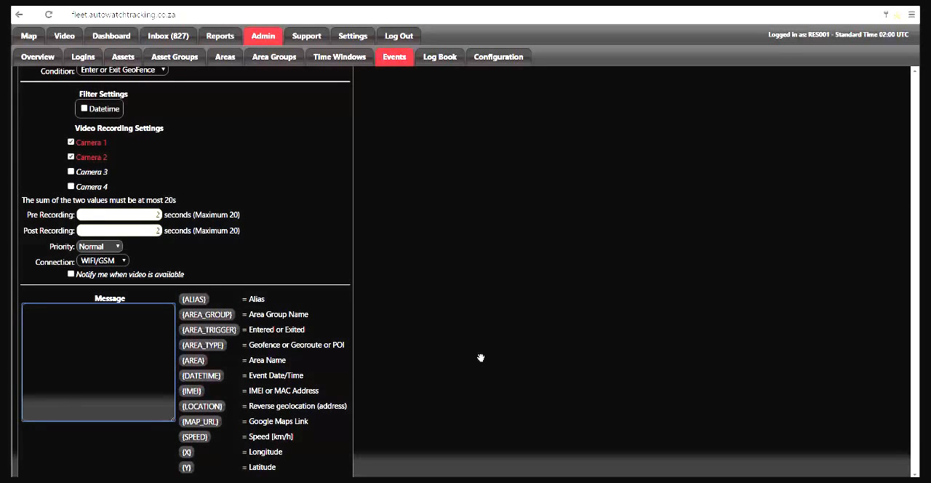
Compose the event message as "{ALIAS} has {AREA_TRIGGER} {AREA} at {DATETIME}".
click(194, 299)
text(has {AREA_TRIGGER)
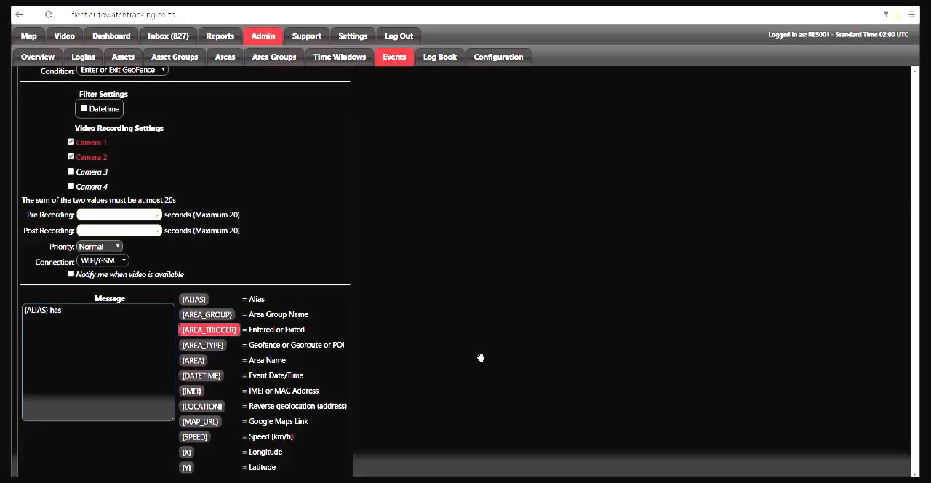
click(209, 329)
click(193, 361)
text(at)
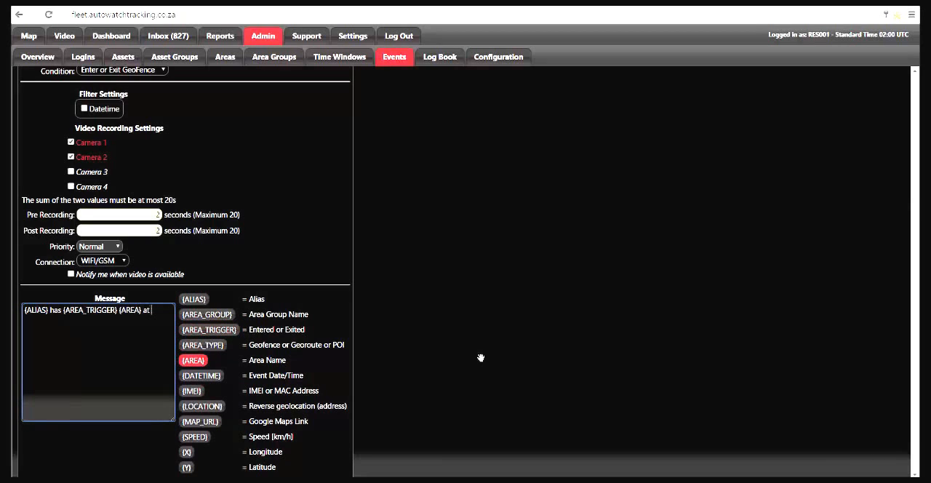
click(201, 376)
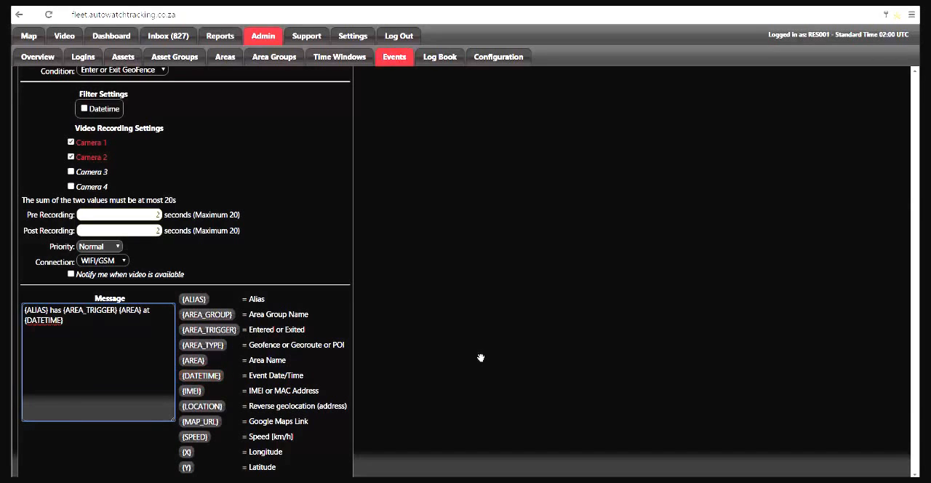
Append "at {LOCATION} {MAP_URL}" to the event message and save the event.
scroll(480, 358, down, 1)
text(at)
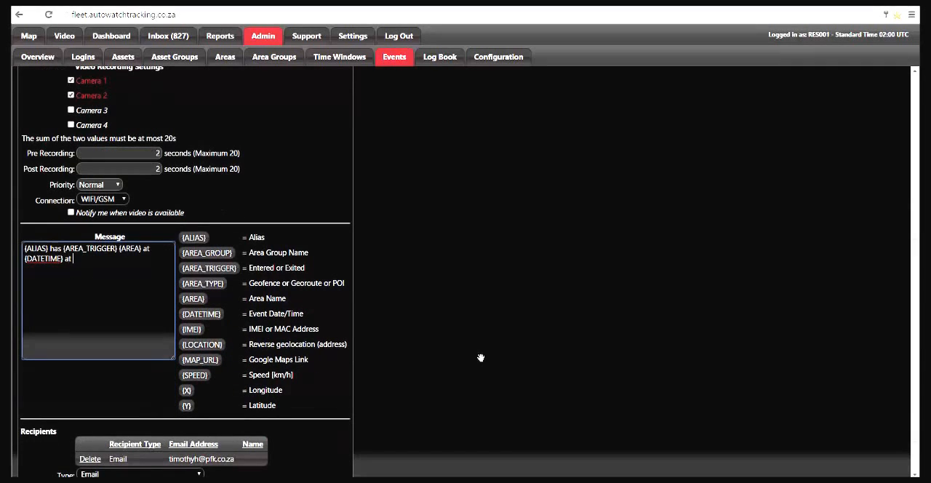
click(202, 344)
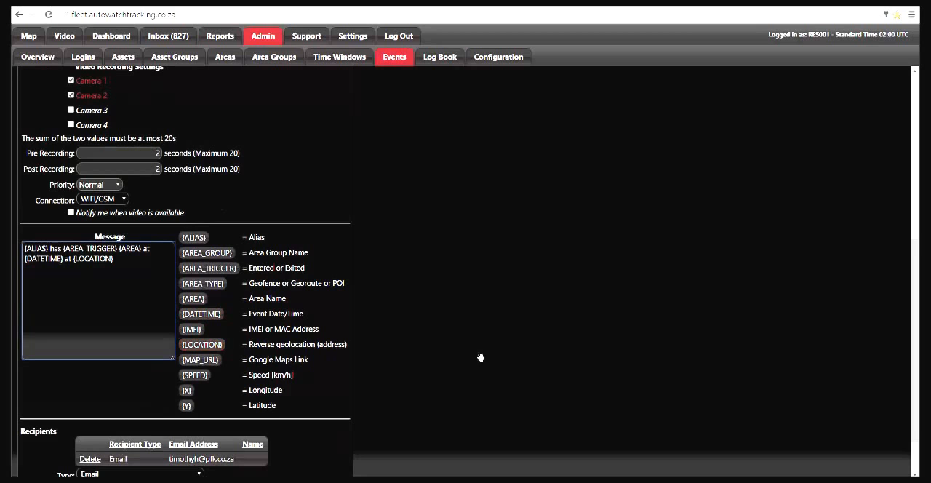
click(200, 359)
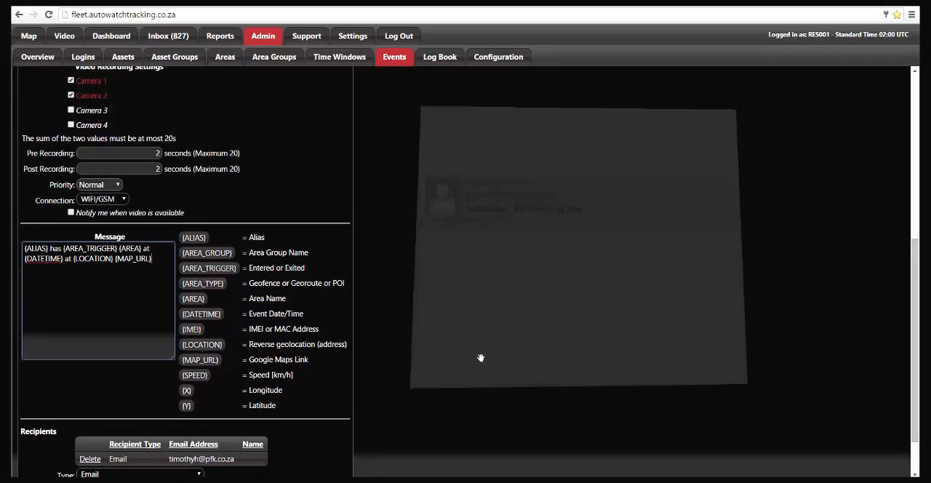
scroll(481, 358, down, 2)
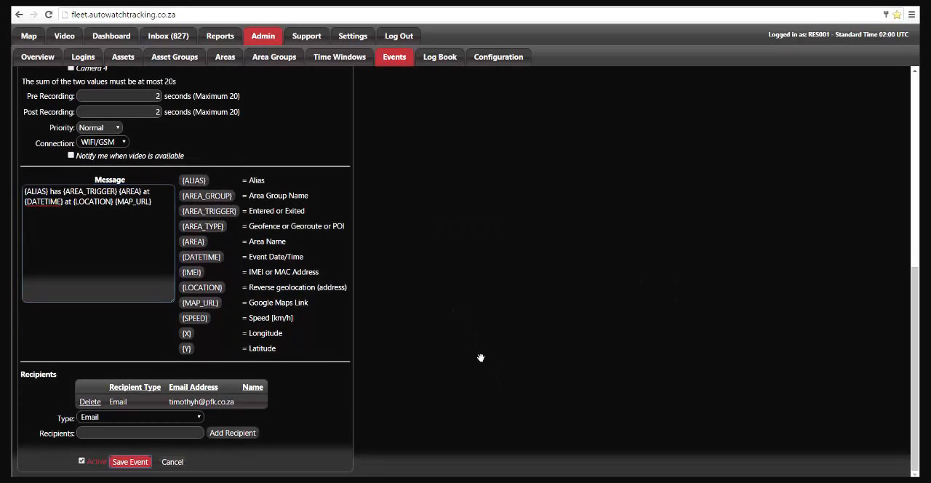
click(131, 462)
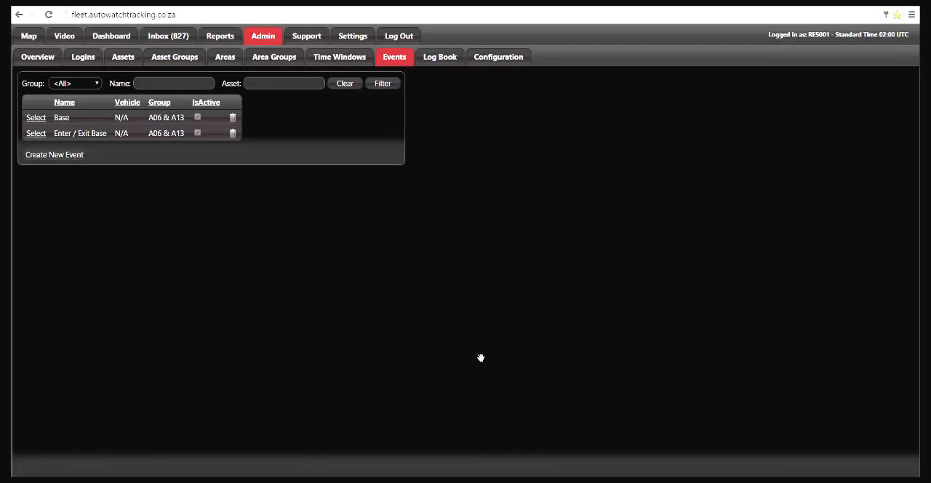
View the Driver Cam and Road Cam clips recorded for asset A06's Enter / Exit Base event.
click(112, 36)
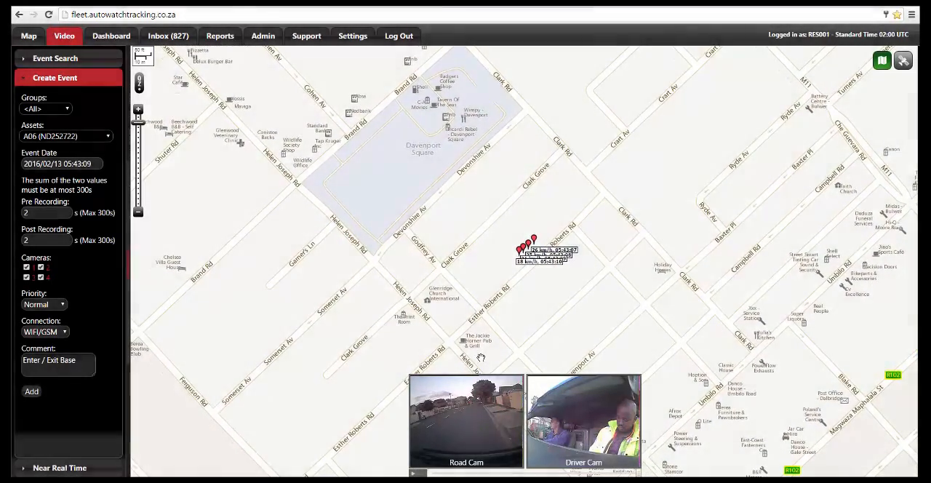
click(584, 422)
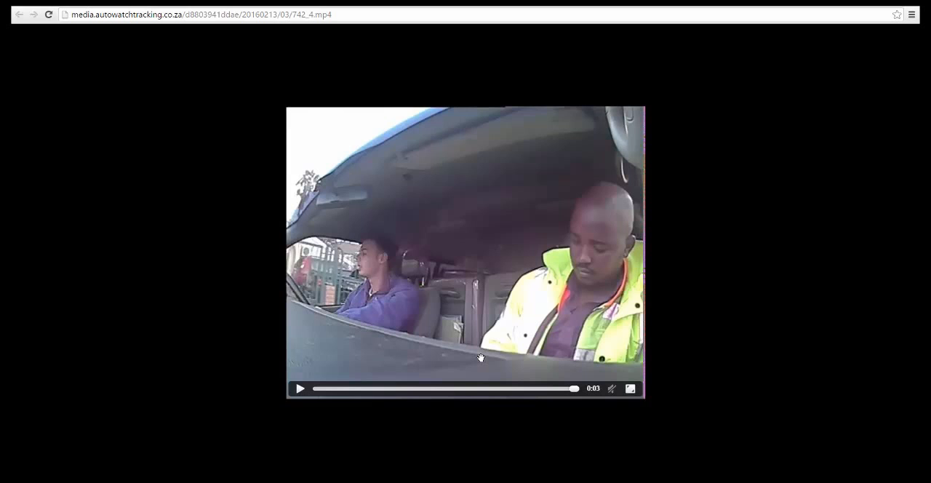
key(ctrl+Tab)
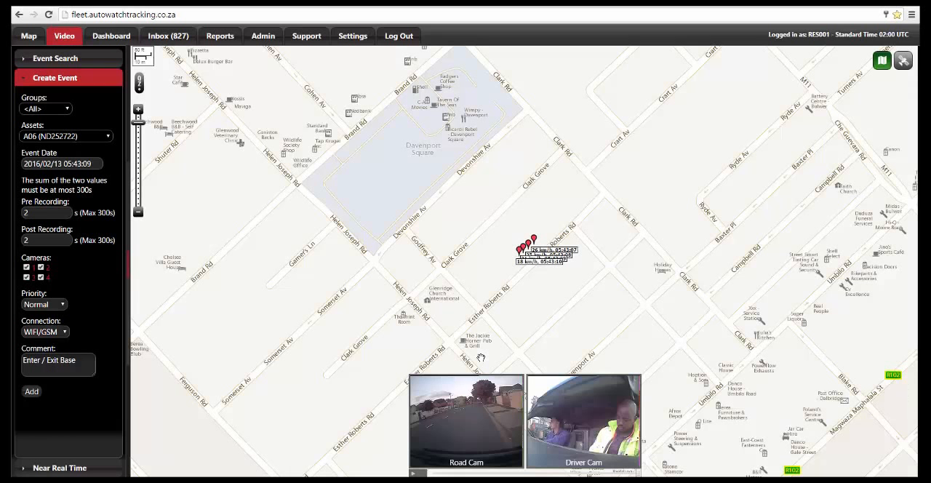
click(466, 420)
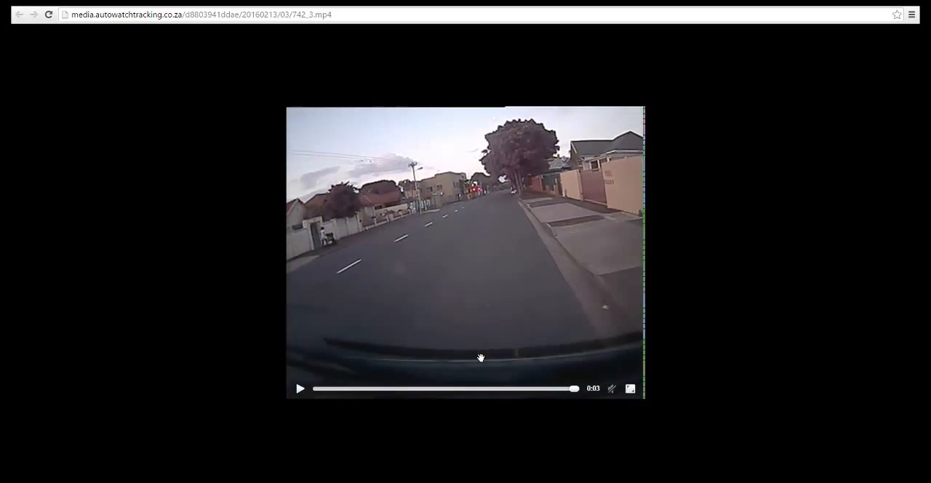
key(ctrl+w)
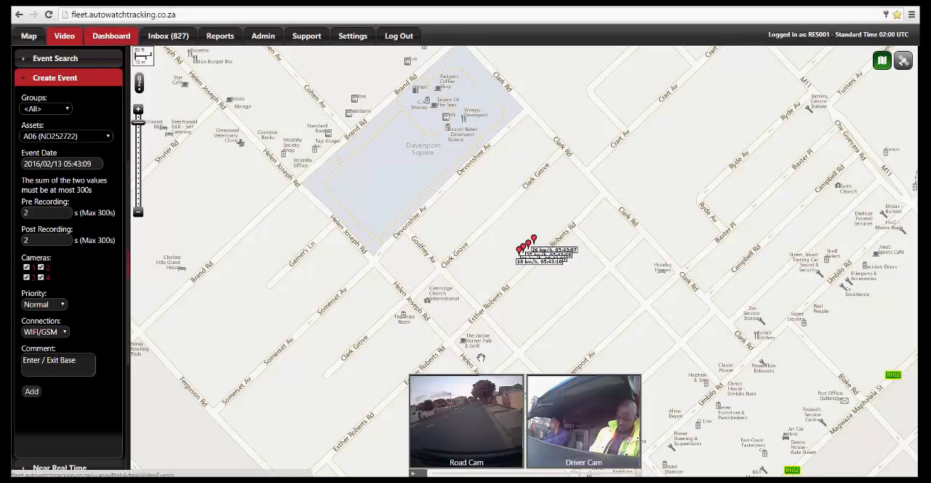
Request near real time video from asset A13 over the GSM/WIFI route, using only cameras 1 and 2.
click(66, 468)
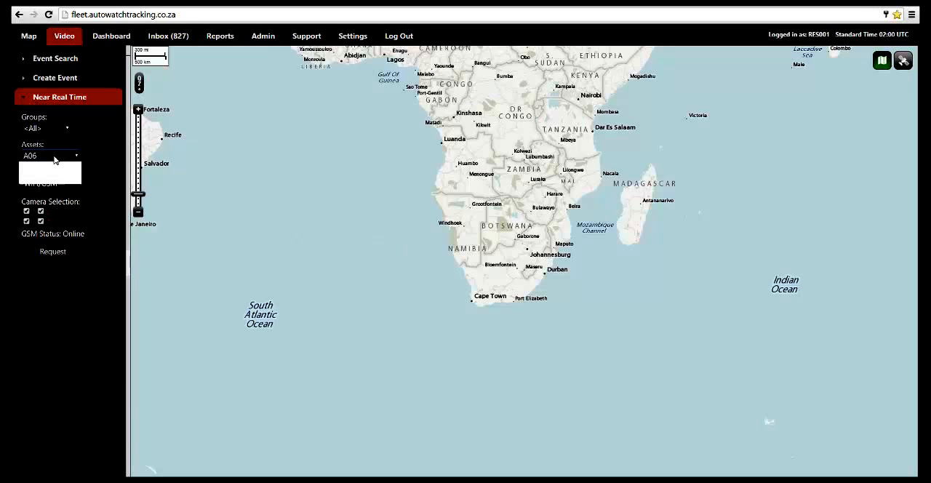
click(55, 182)
click(27, 220)
click(40, 220)
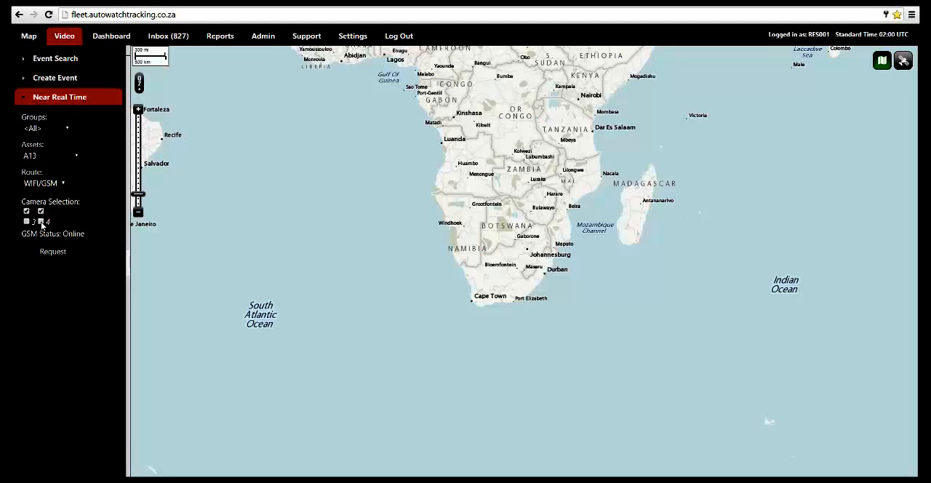
click(57, 185)
click(56, 207)
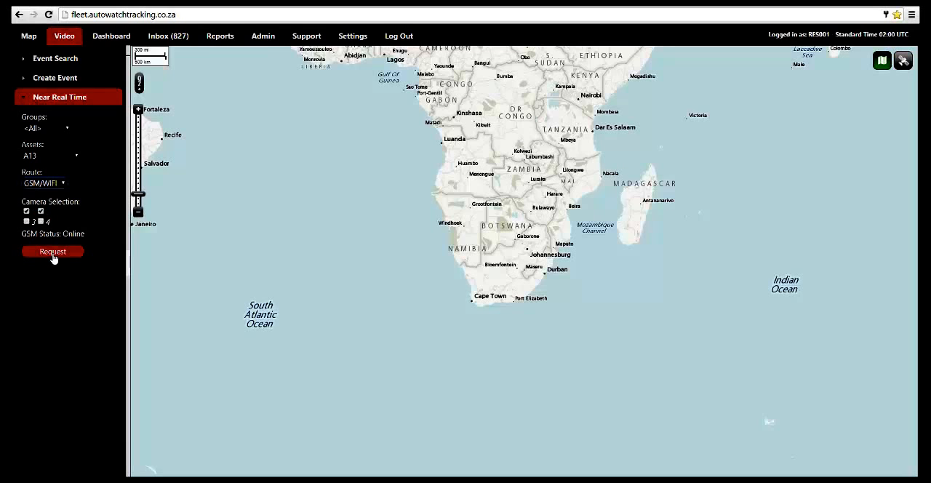
click(56, 258)
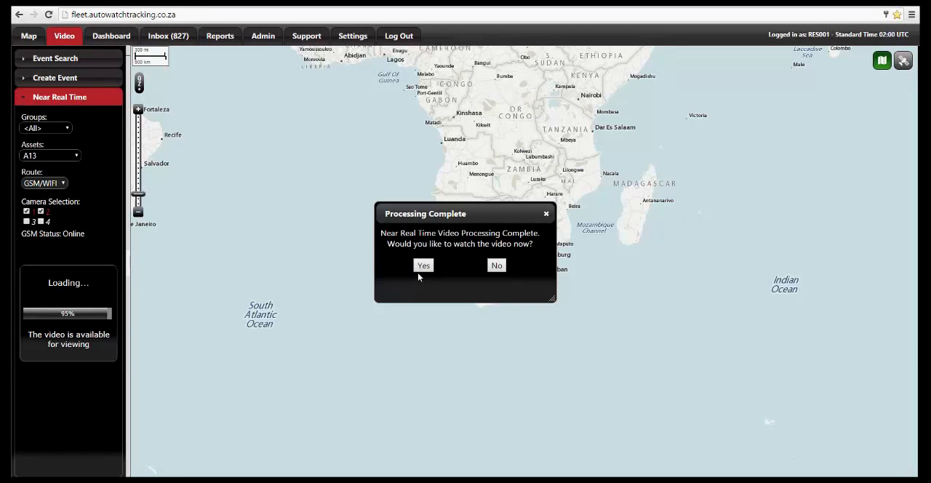
Watch the Front Road Facing and Driver Facing clips of A13's near real time video and return to the tracking page.
click(424, 268)
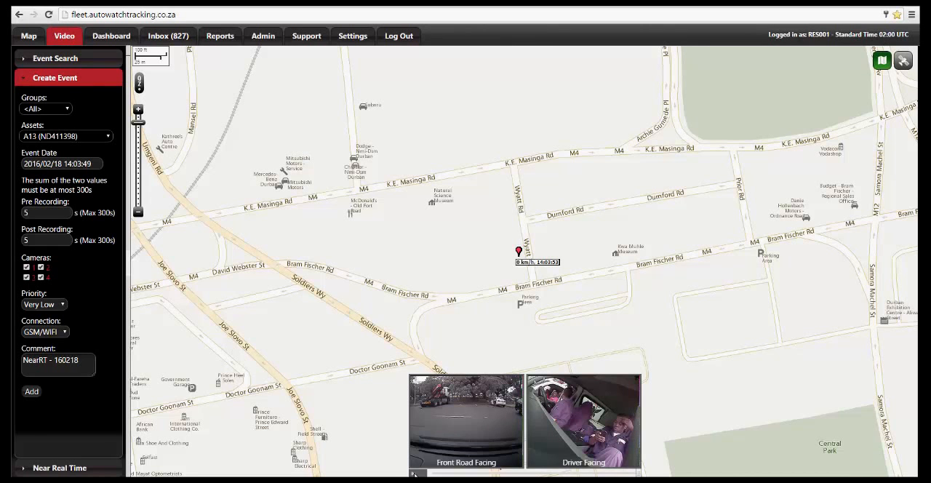
click(470, 437)
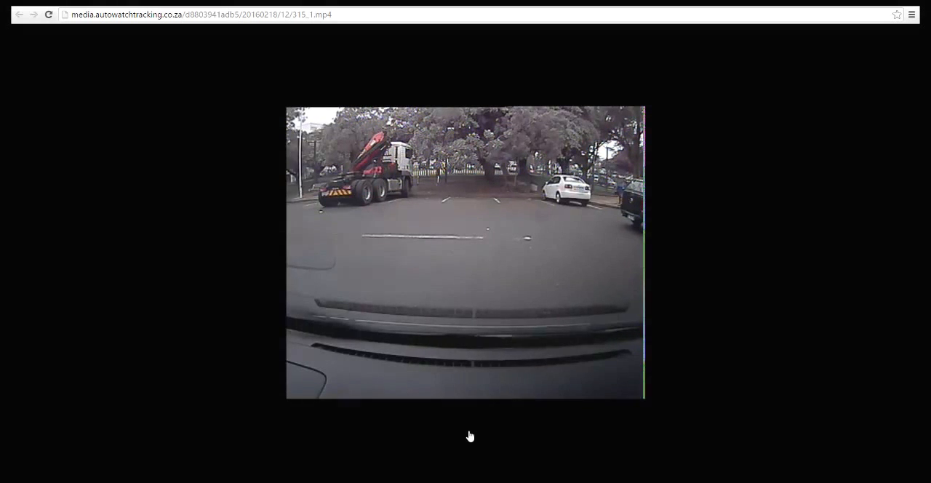
key(alt+Left)
click(598, 420)
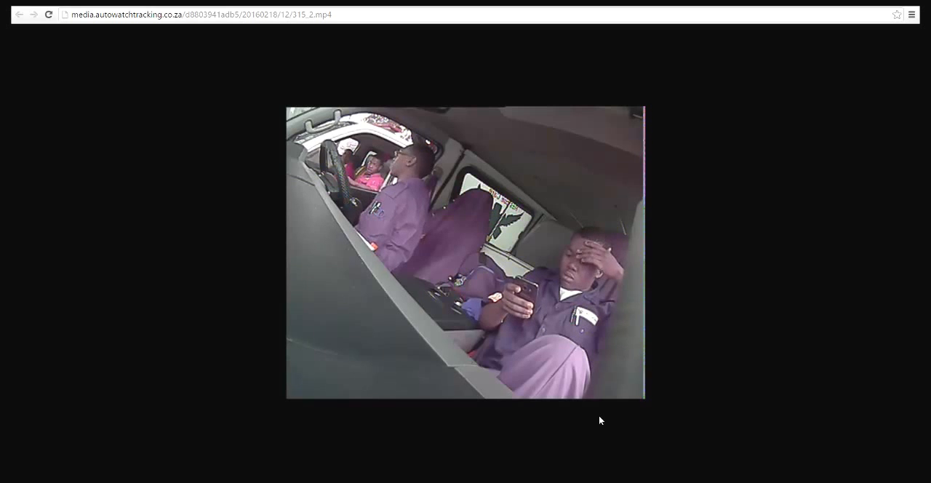
mouse_move(459, 337)
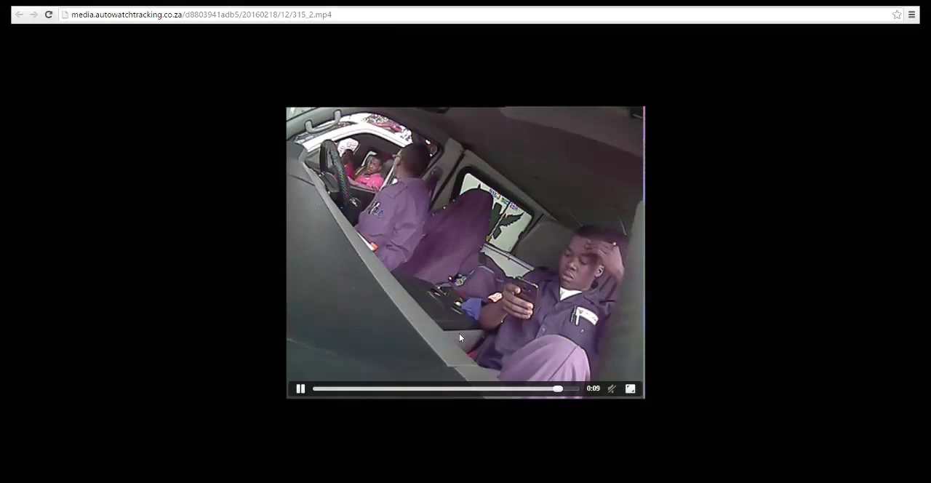
click(164, 5)
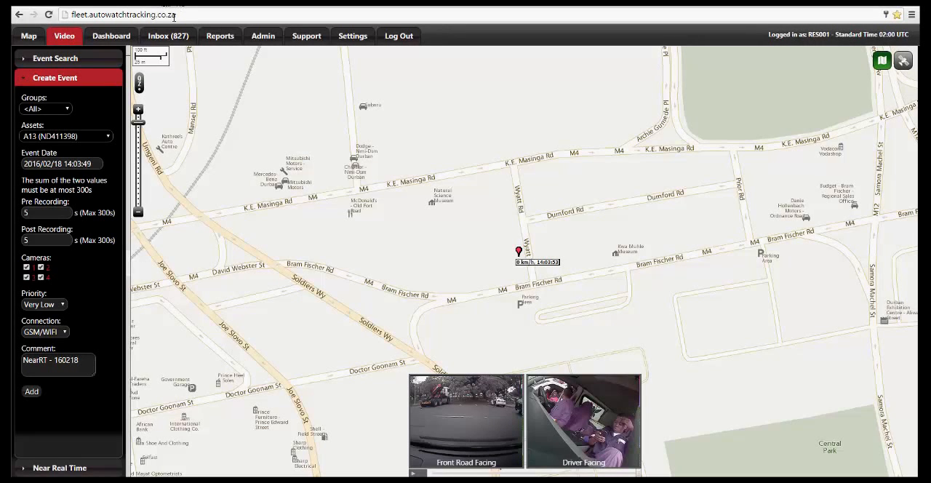
Add a new login named "Sub Account" below the main account in the admin logins.
click(265, 42)
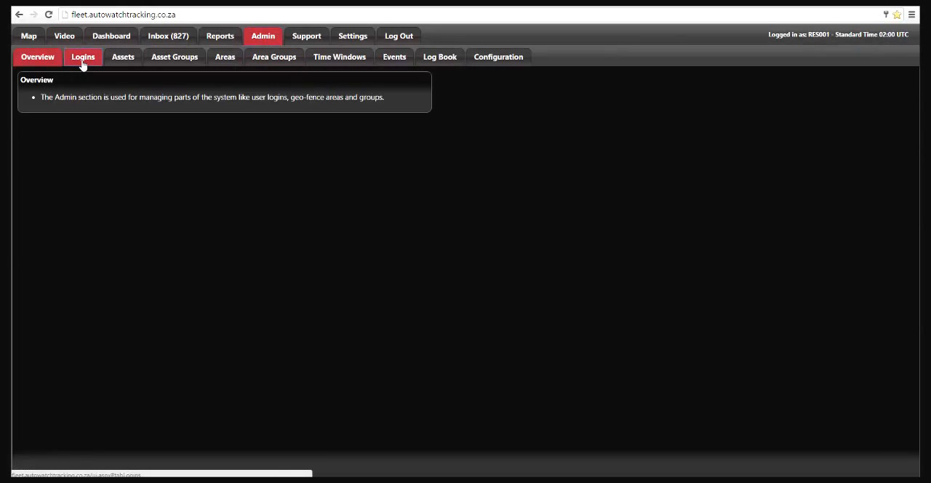
click(82, 58)
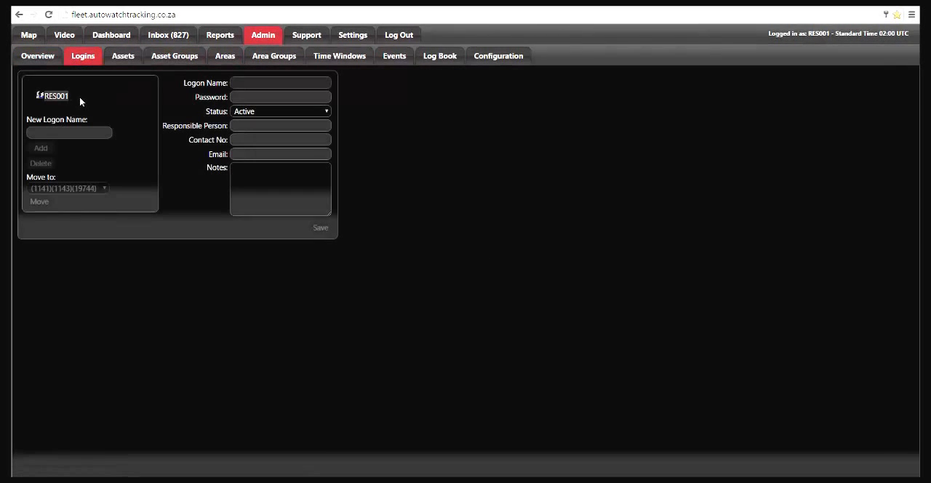
click(45, 131)
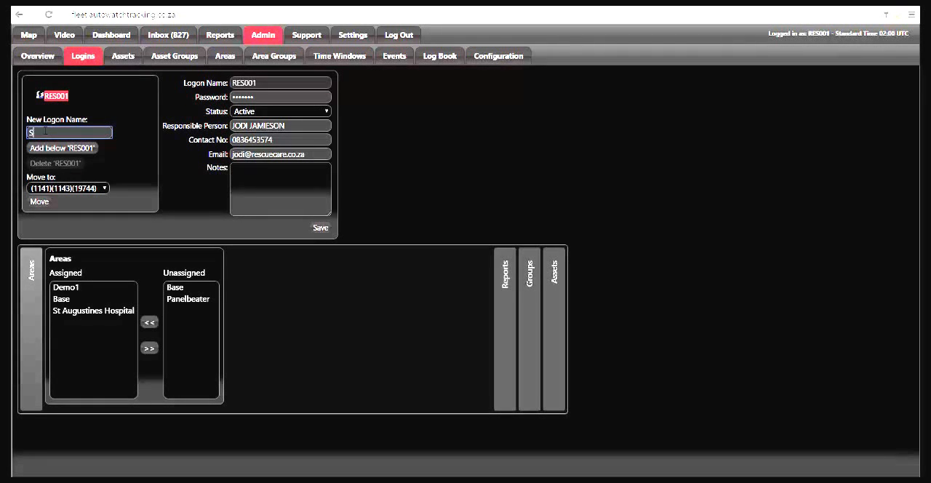
text(Sub Account)
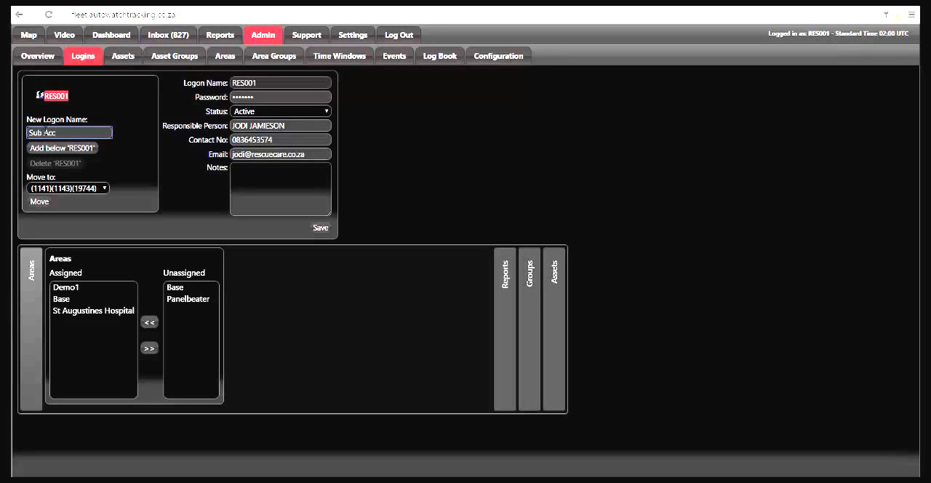
click(70, 149)
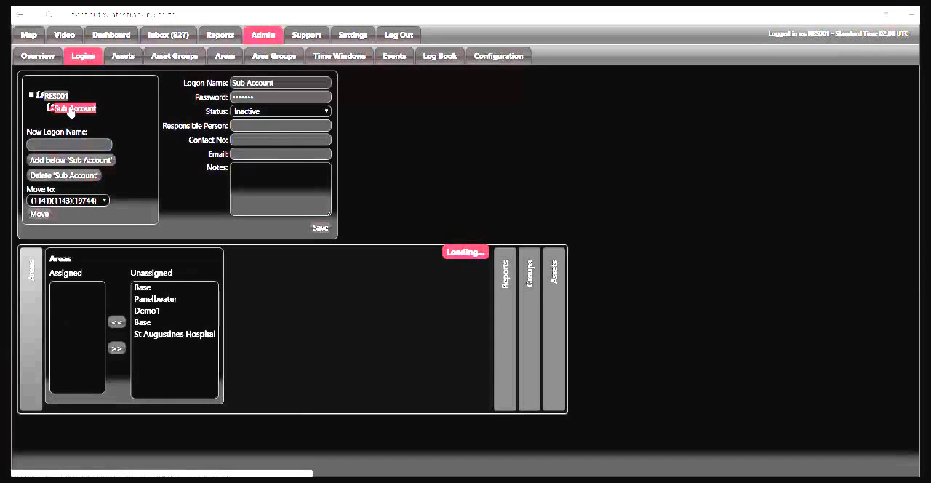
Set the Sub Account login's status to Active and enter a new account password.
click(306, 111)
click(305, 122)
drag(273, 98, 192, 97)
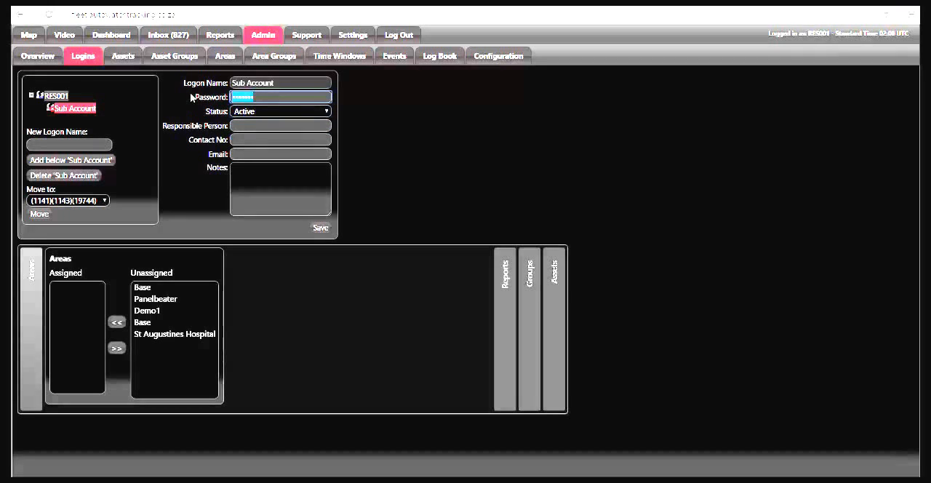
text(••••••)
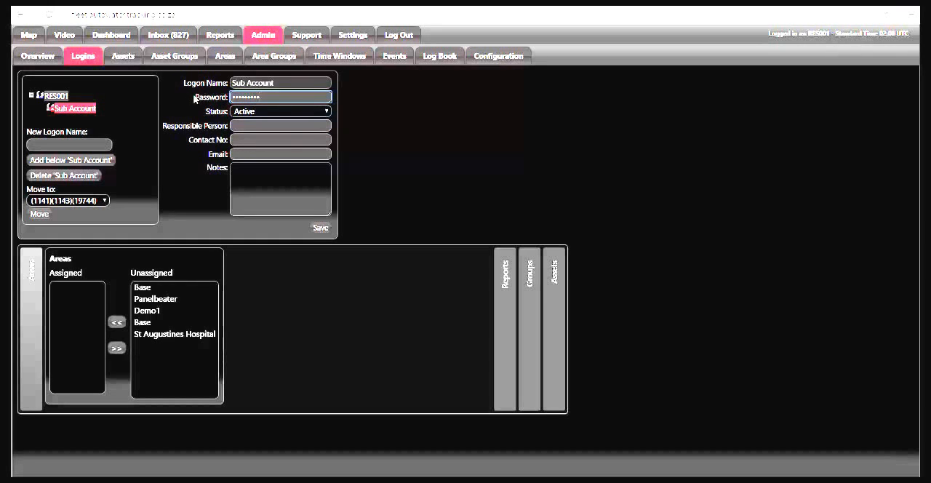
click(834, 93)
Enter Test as the Sub Account's responsible person and fill in its contact number and email address.
click(240, 126)
text(Test)
click(241, 138)
text(0123456789)
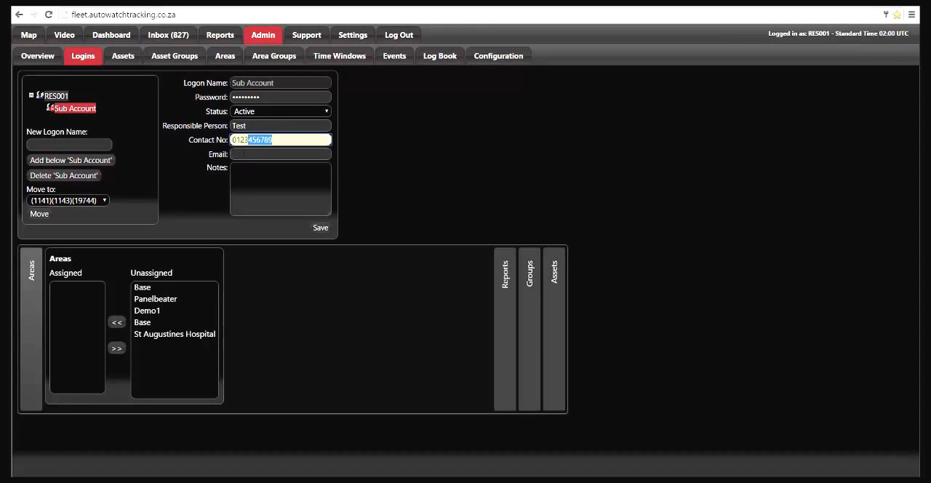
click(244, 152)
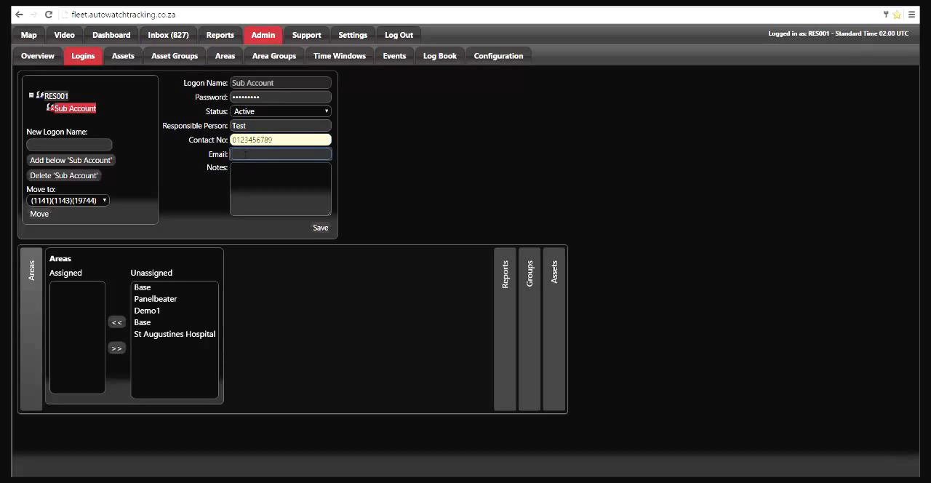
text(tes)
Assign both Base areas, Demo1 and St Augustines Hospital to the Sub Account login.
click(138, 288)
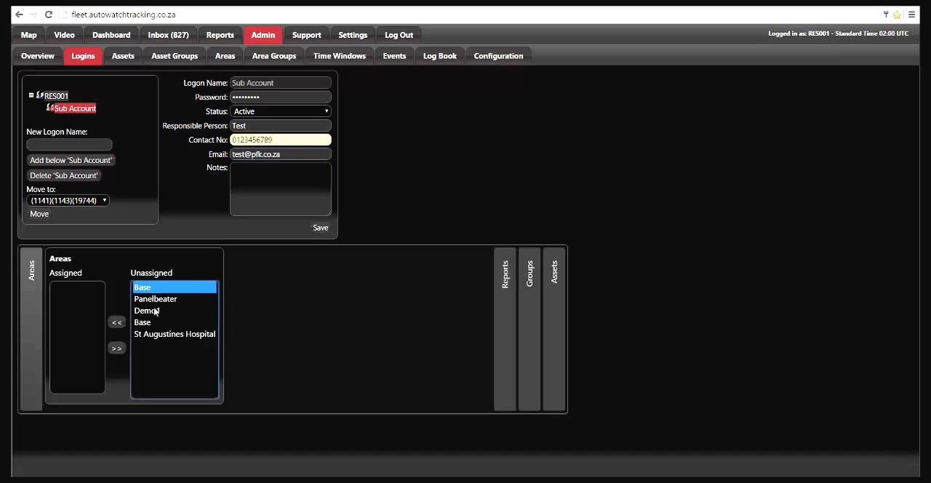
ctrl+click(152, 310)
ctrl+click(150, 322)
click(117, 322)
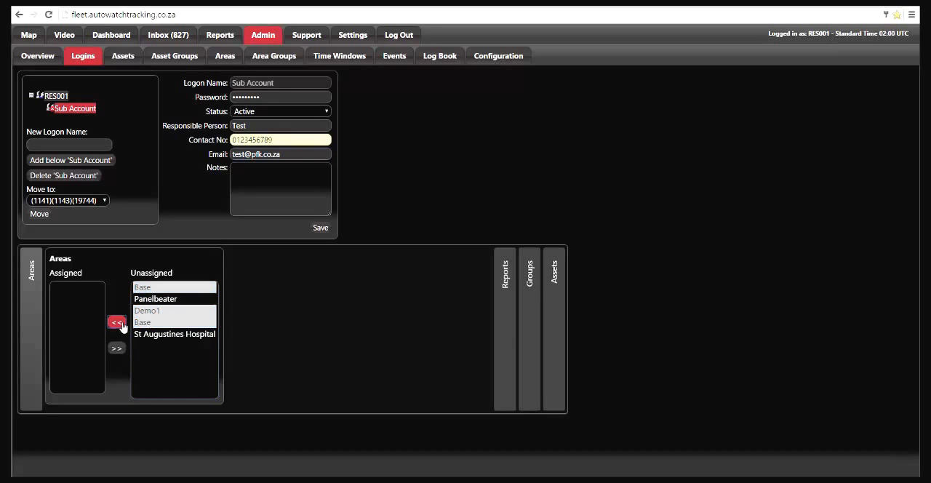
click(163, 299)
click(116, 321)
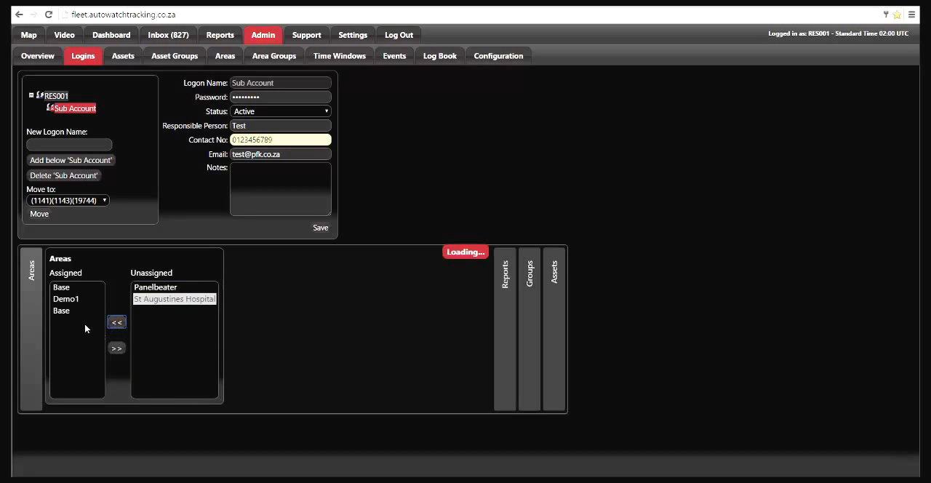
Unassign the Base area listed below Demo1, and assign Panelbeater and Base to the Sub Account login.
click(63, 310)
click(150, 348)
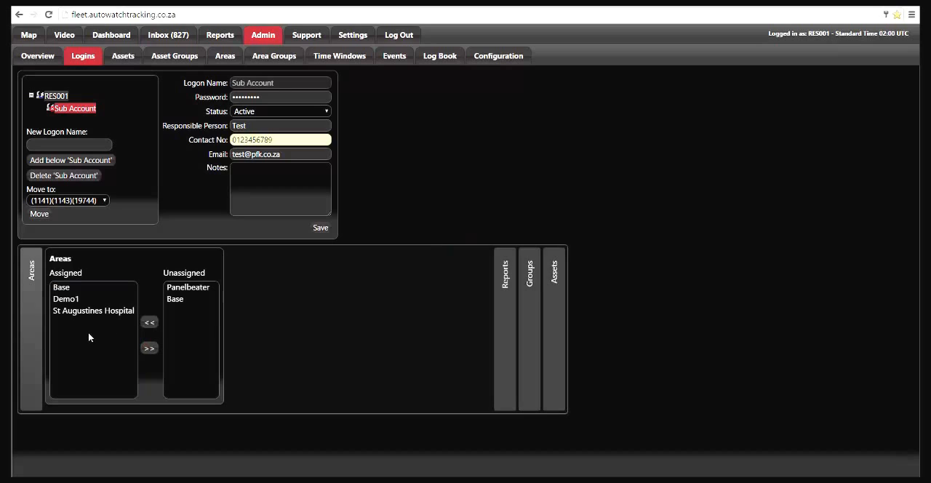
click(180, 315)
click(182, 288)
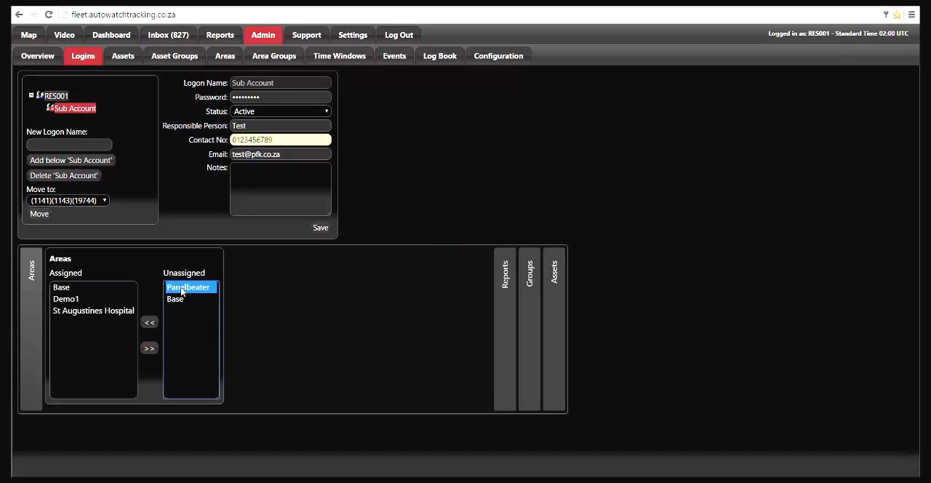
shift+click(182, 299)
click(149, 323)
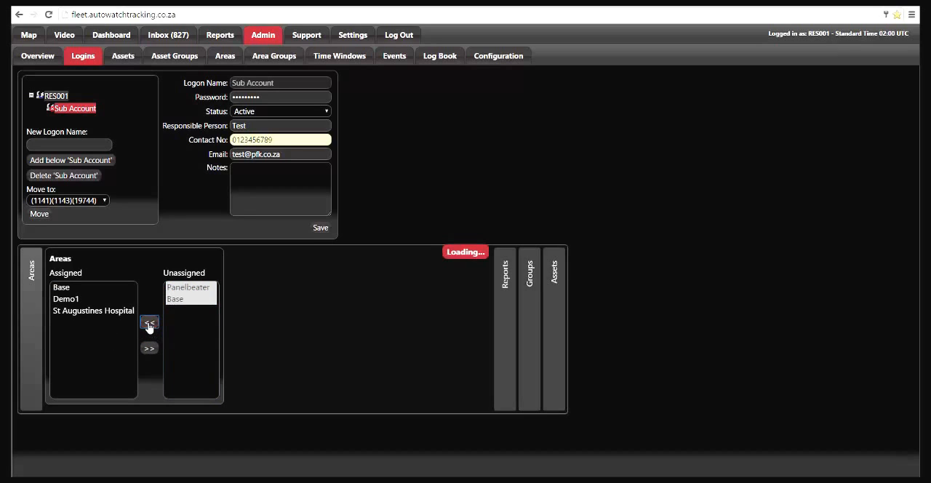
Assign assets A06 and A13 to the Sub Account login and save the login.
click(560, 294)
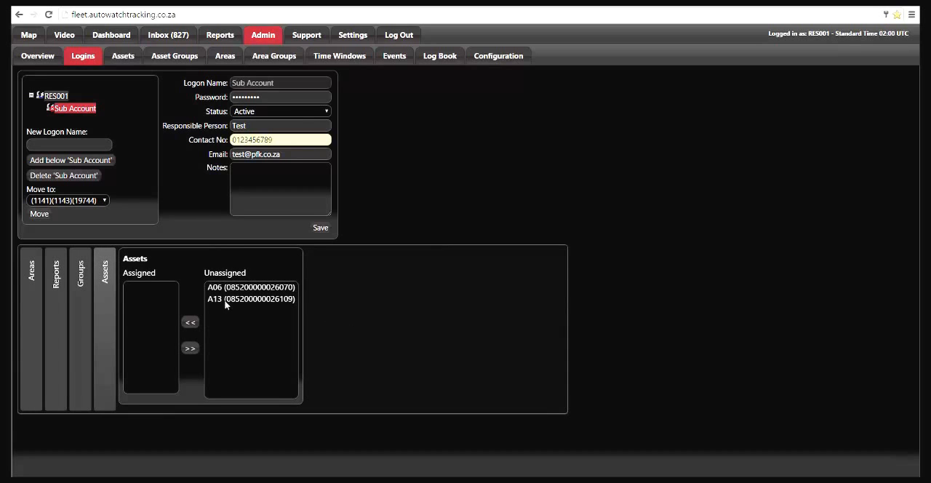
drag(226, 304, 233, 288)
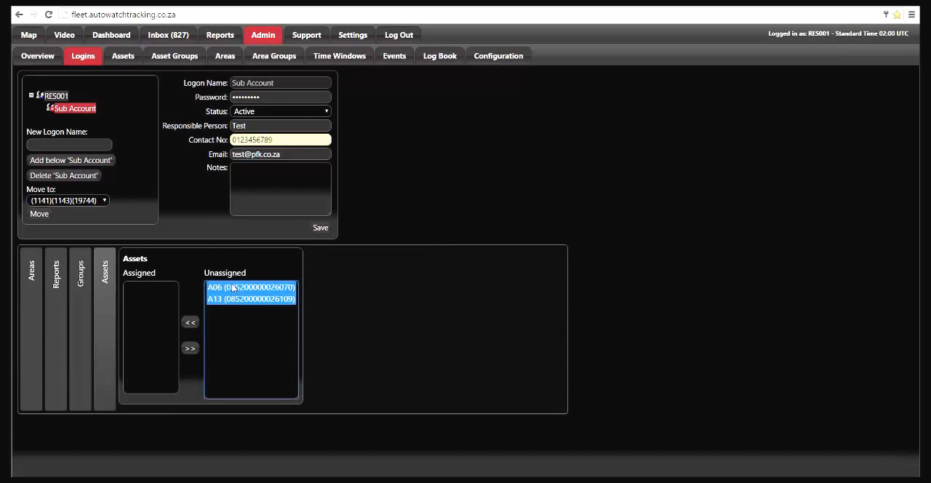
click(193, 321)
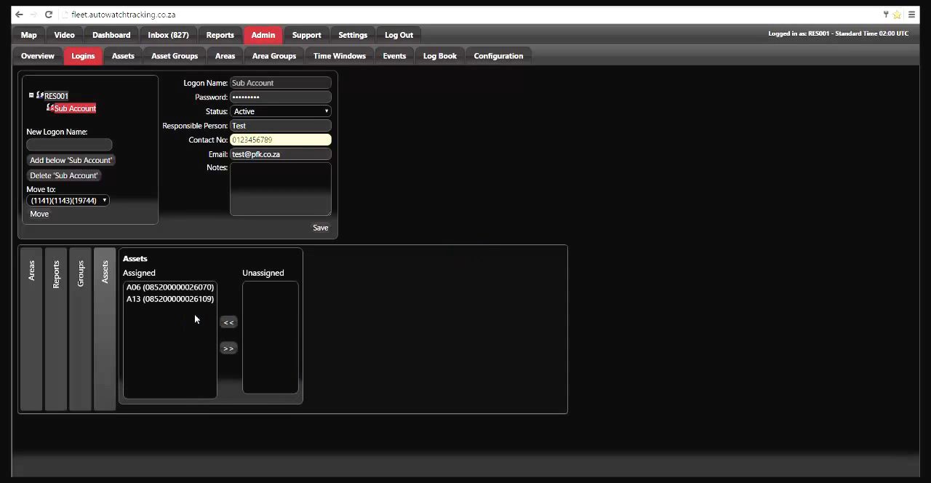
click(320, 228)
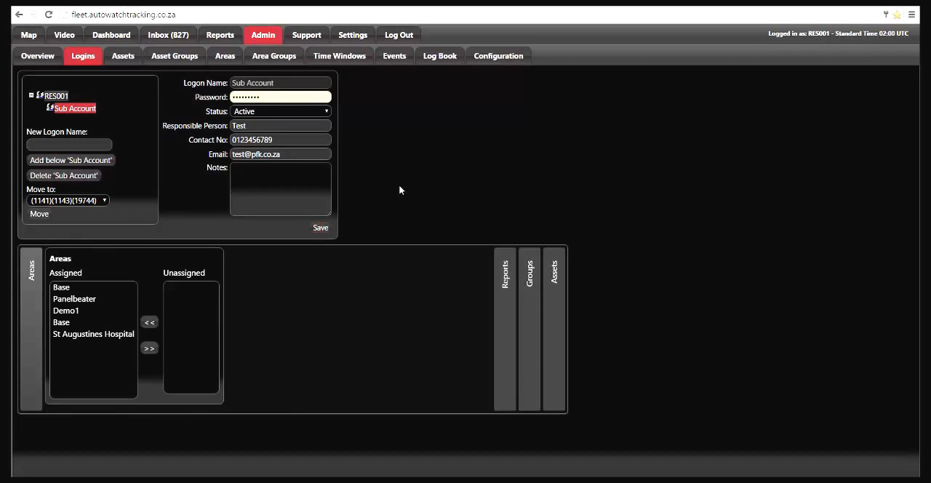
Log out of the main account and log in with the username Sub Account.
click(405, 38)
double_click(470, 237)
text(Su)
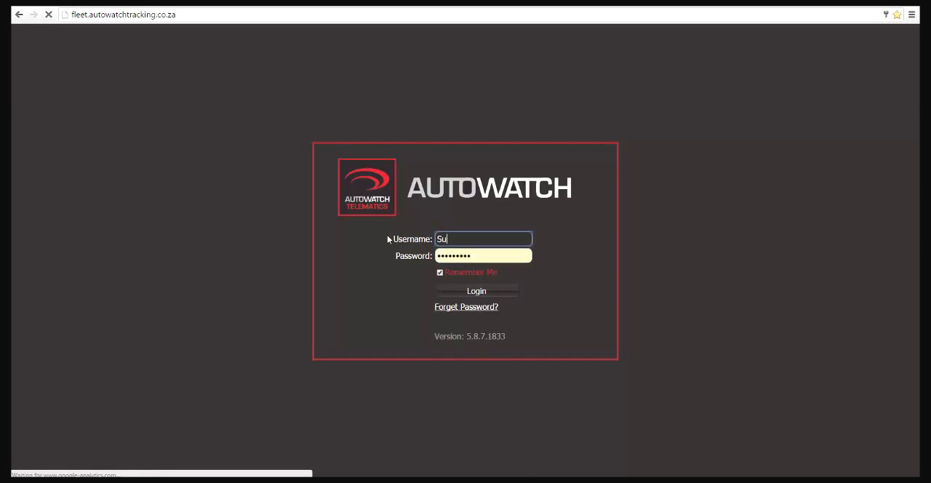
text(b A)
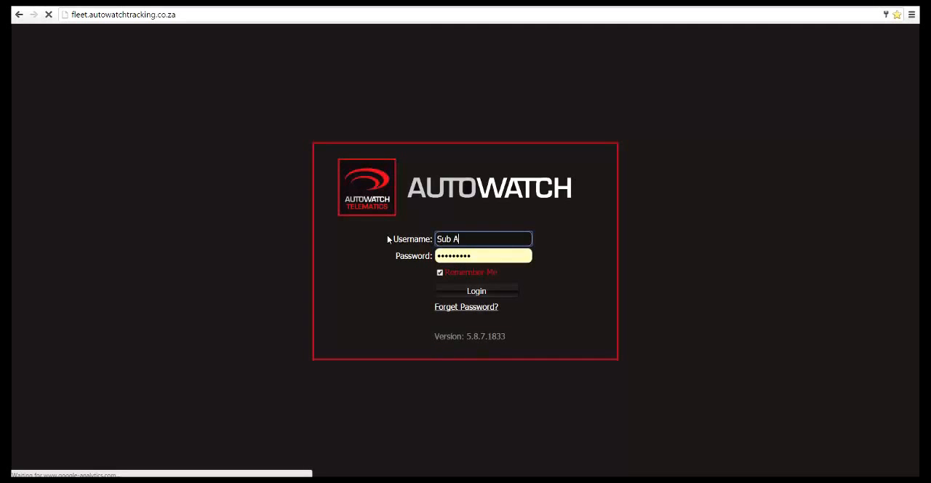
text(ccount)
click(477, 292)
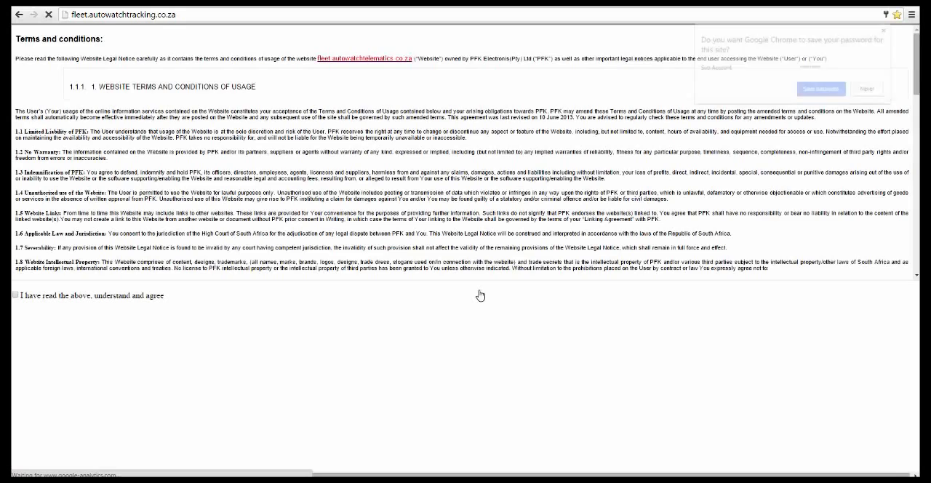
Save the Sub Account's password in the browser and agree to the website's terms and conditions.
click(820, 91)
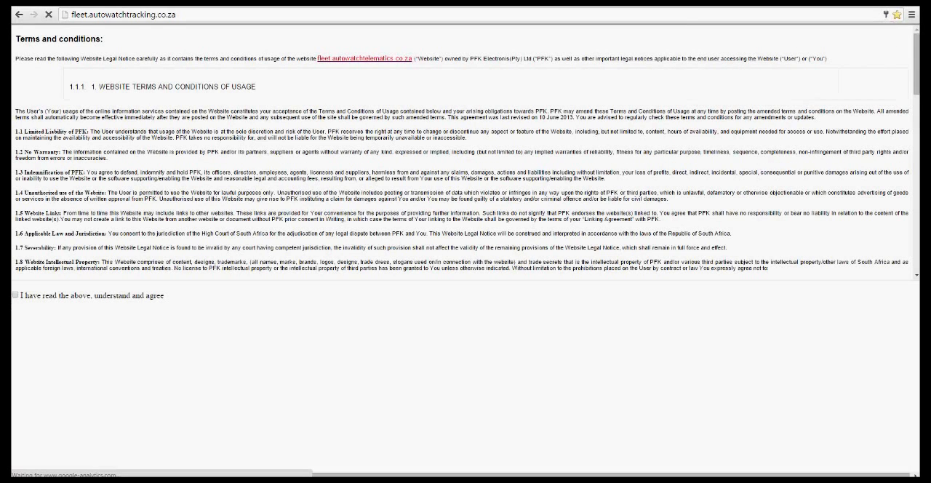
click(15, 295)
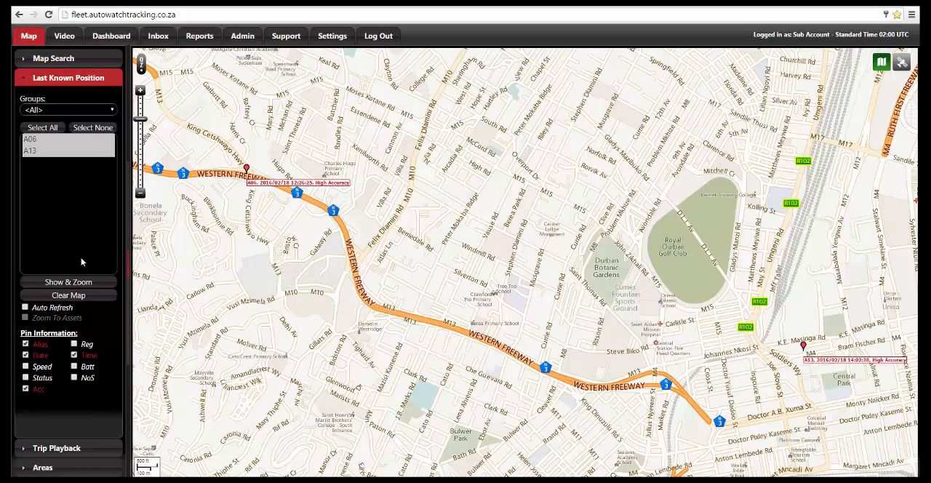
Add the 3G Data Usage column to the asset administration list.
click(243, 35)
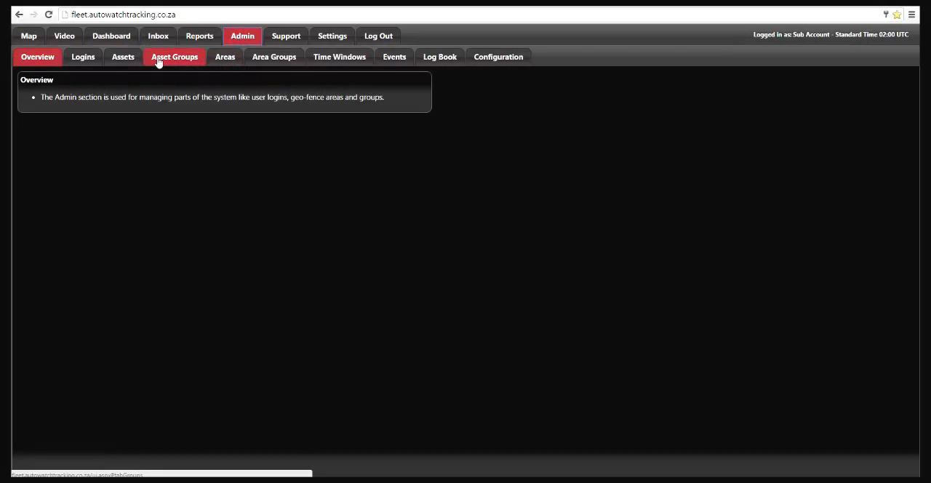
click(133, 60)
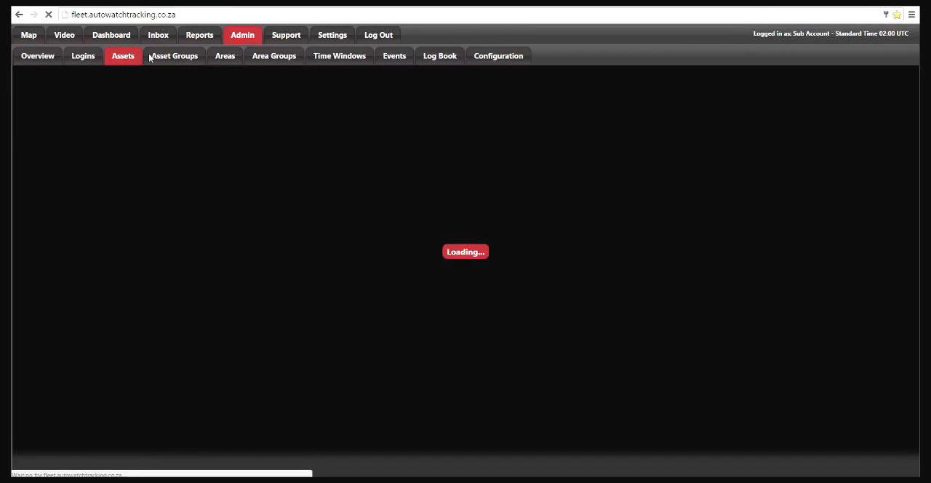
click(603, 84)
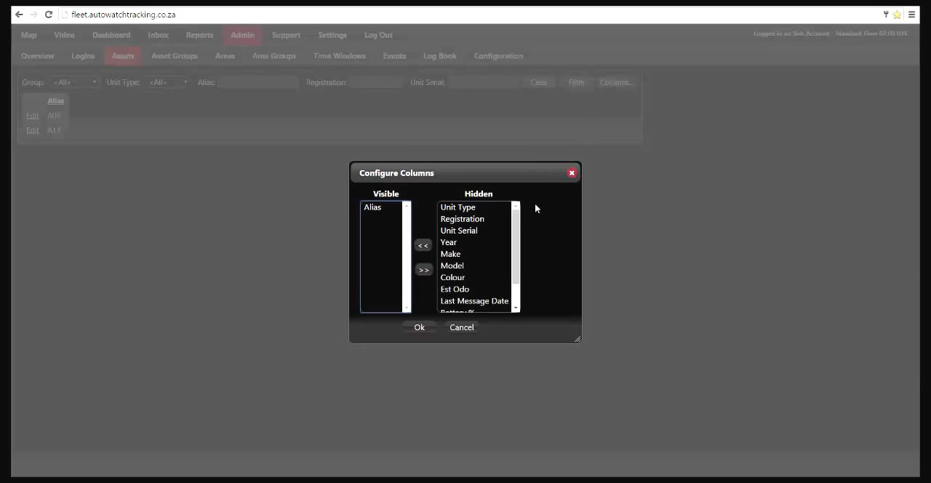
drag(514, 260, 513, 282)
click(476, 294)
click(422, 245)
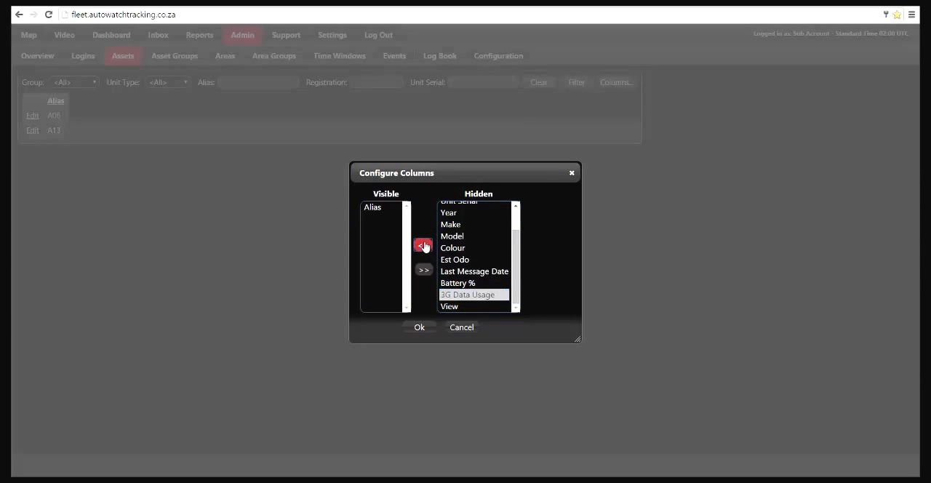
click(437, 329)
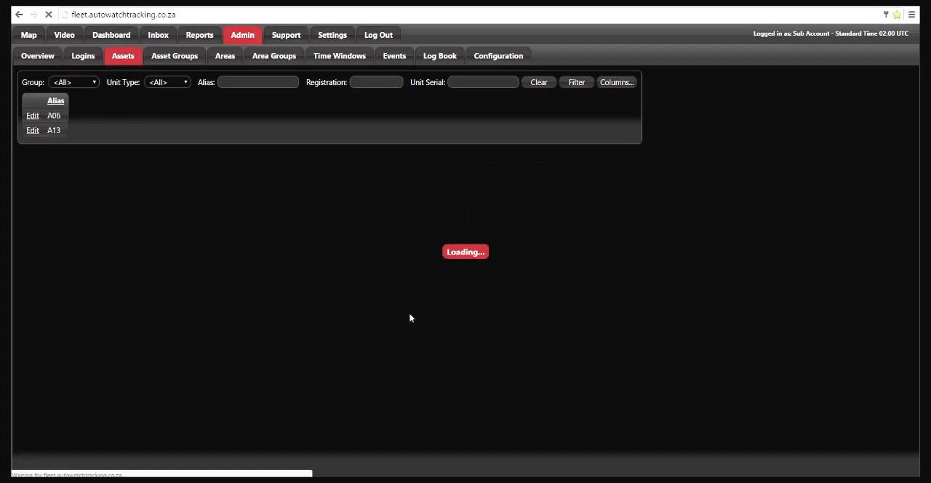
Open asset A13 for editing and review its vehicle details and assigned logins.
click(34, 134)
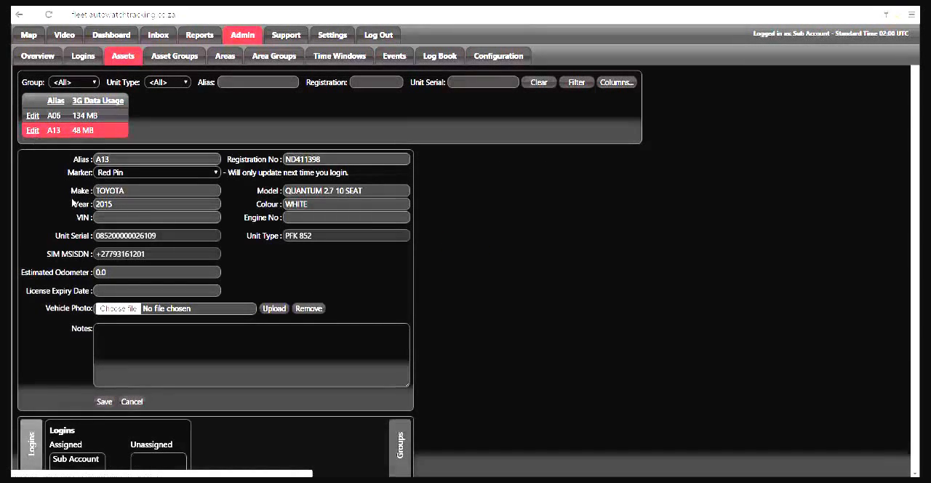
scroll(50, 193, down, 1)
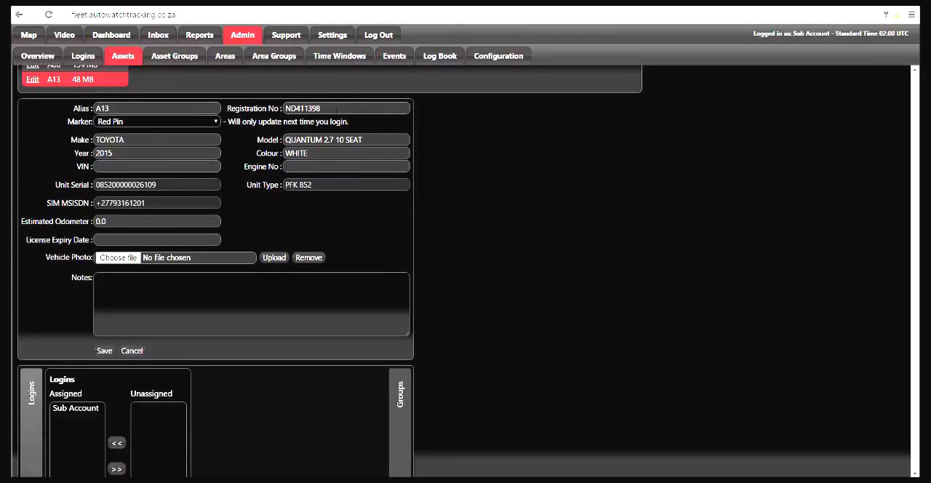
scroll(241, 213, up, 1)
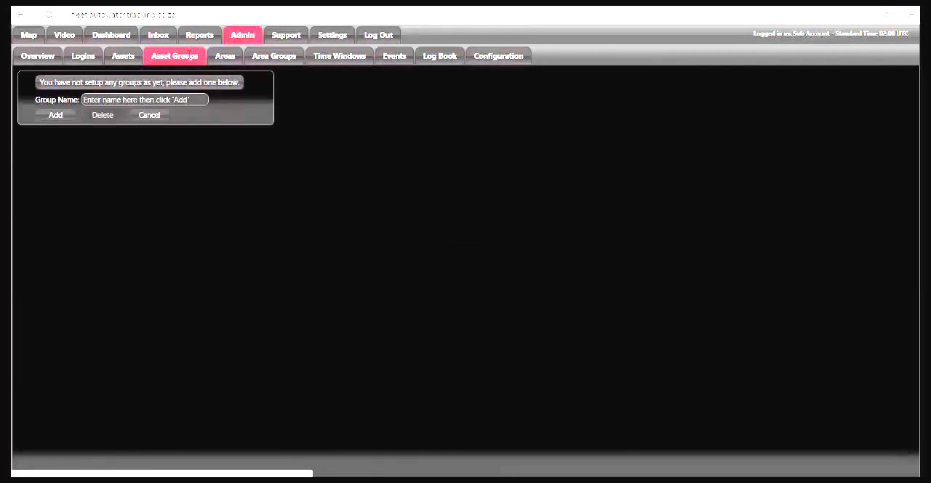
Create an asset group named Fleet.
click(118, 99)
text(Fleet)
click(55, 115)
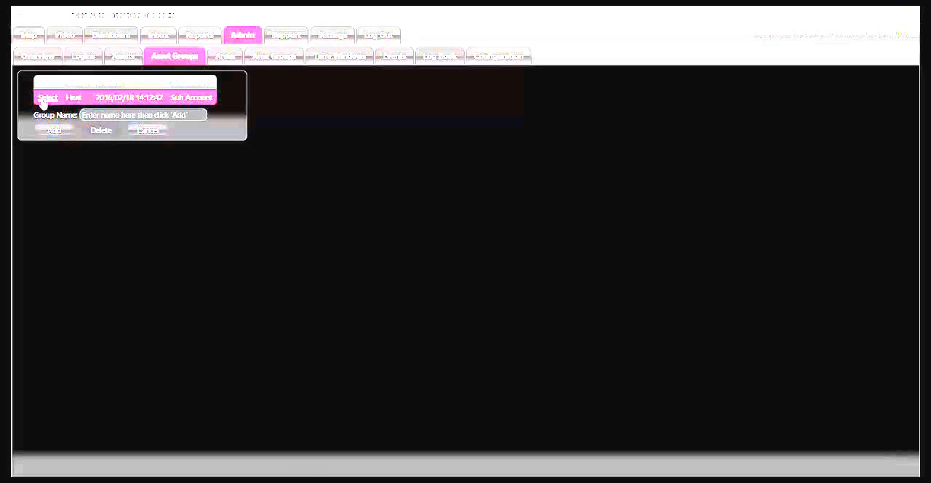
Assign assets A06 and A13 to the Fleet group and save the group.
click(42, 100)
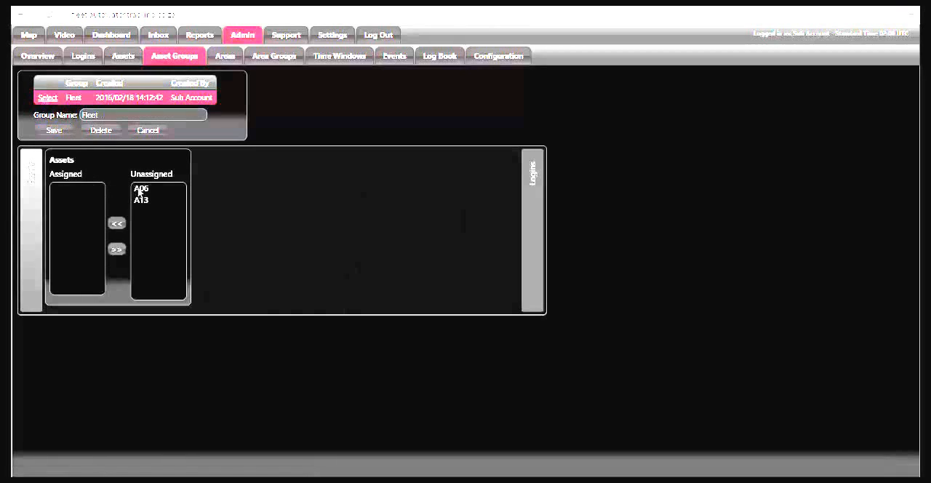
click(141, 191)
click(117, 223)
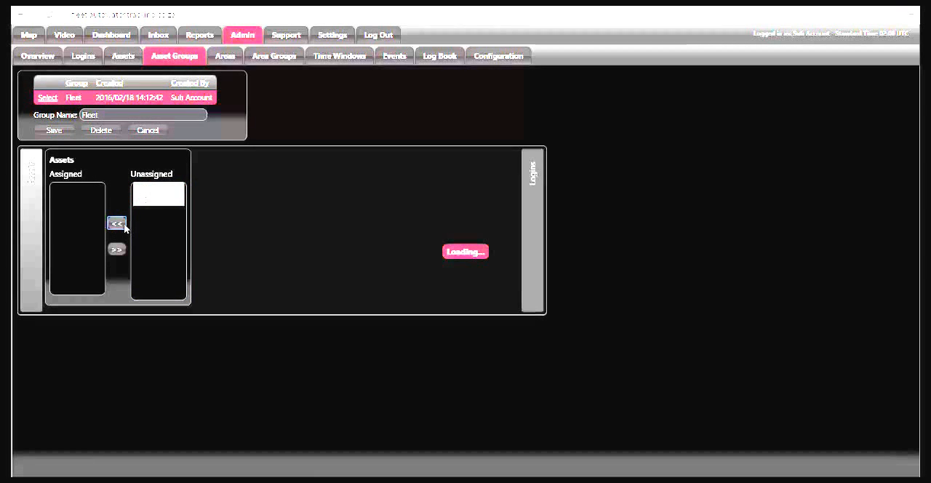
click(63, 132)
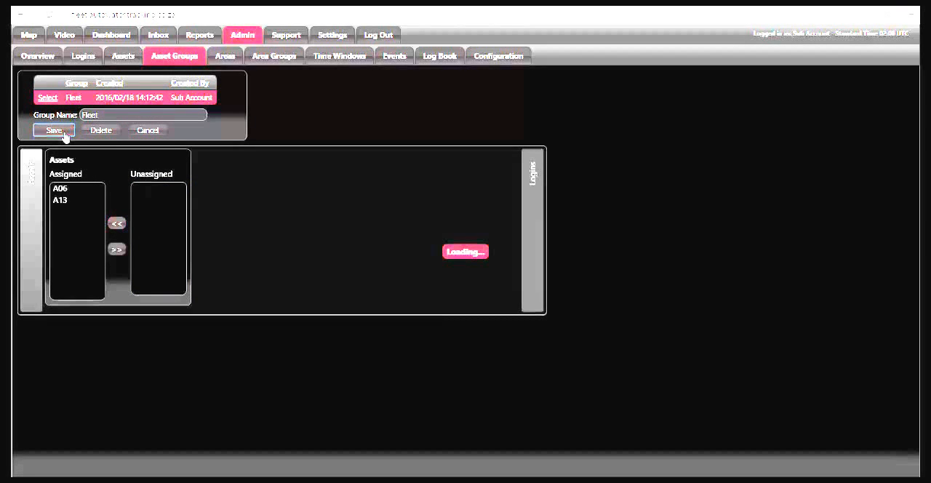
Open the details of the Base geofence created on 2016/02/18 in the area administration.
click(227, 58)
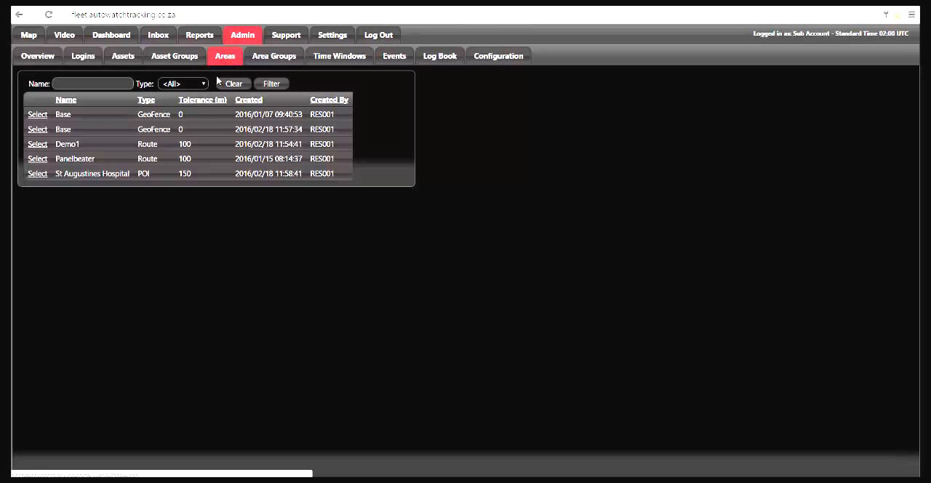
click(35, 131)
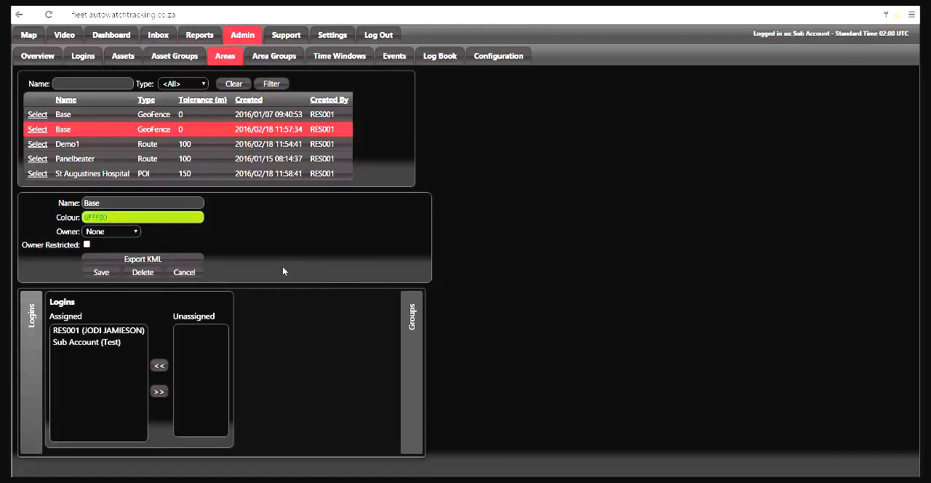
Create a new area group of type GeoFence.
click(281, 58)
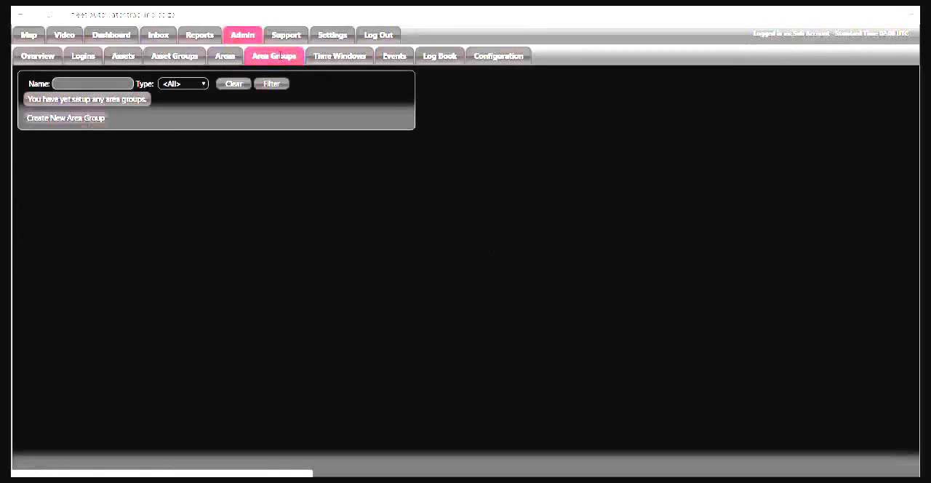
click(100, 120)
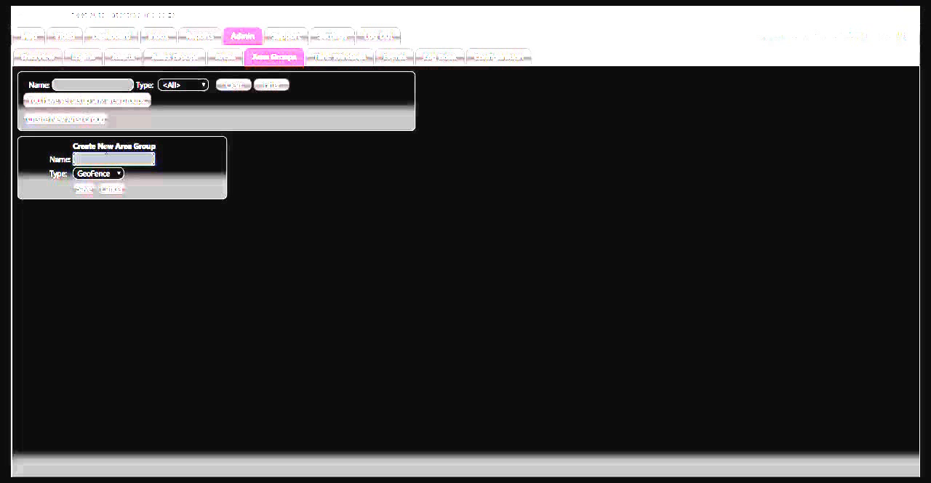
text(G)
click(86, 190)
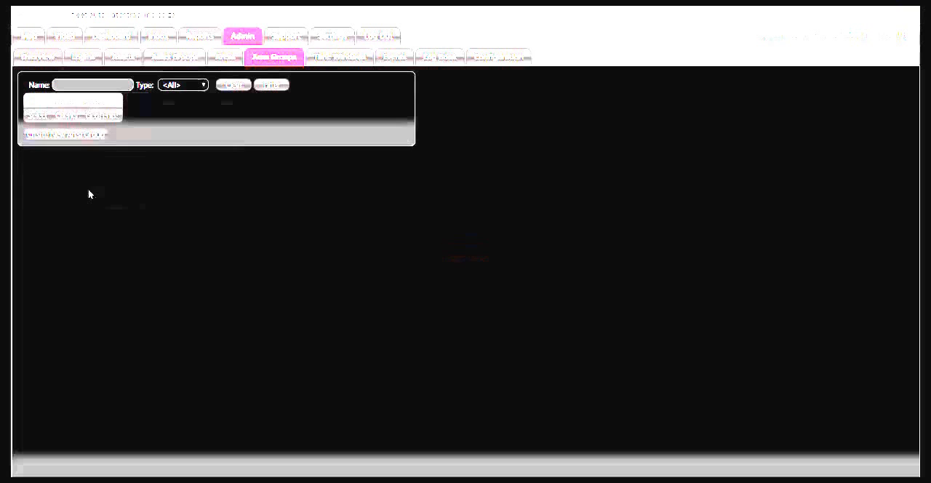
Add a new time window named Weekends.
click(330, 58)
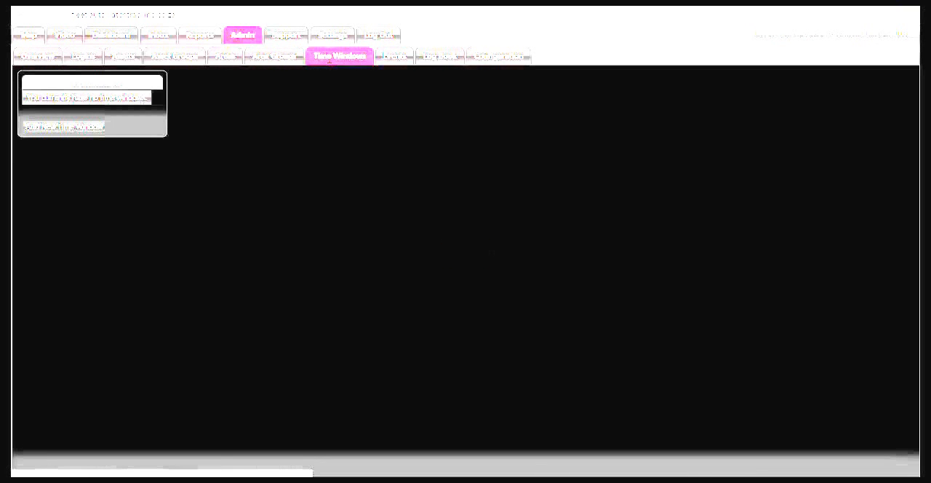
click(92, 128)
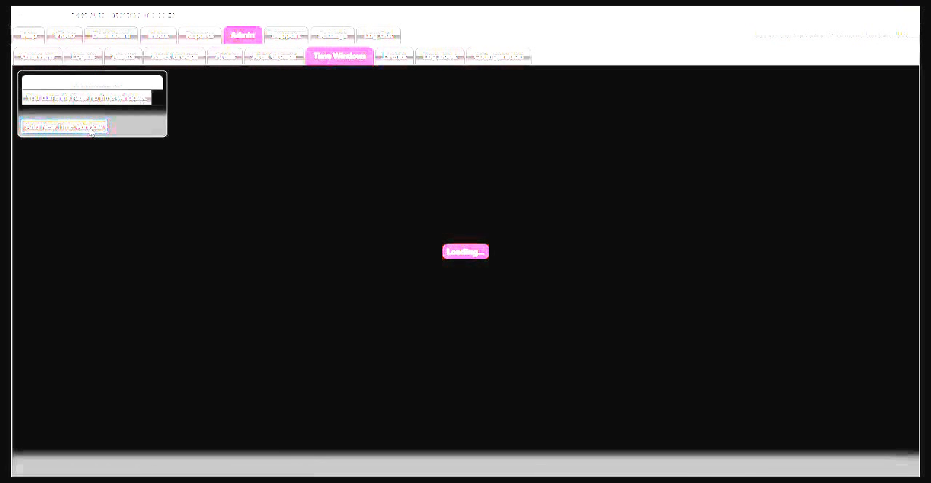
click(116, 164)
text(Weekends)
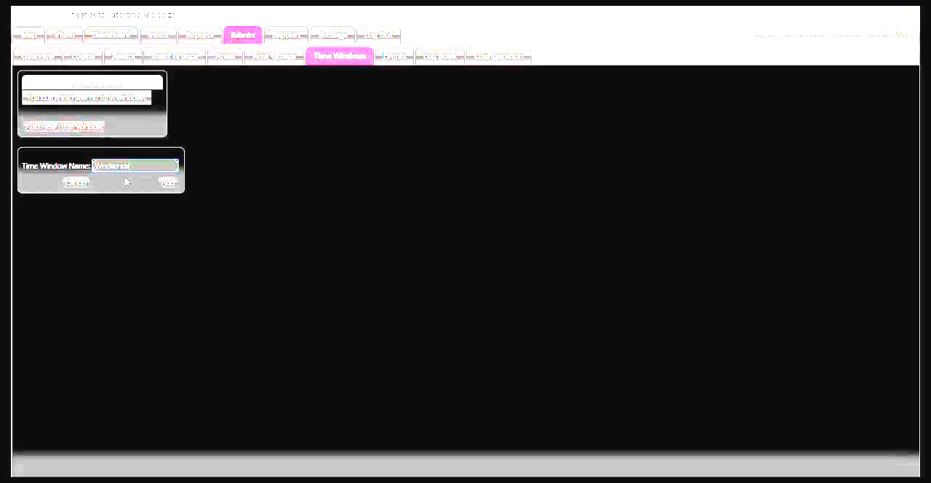
click(167, 182)
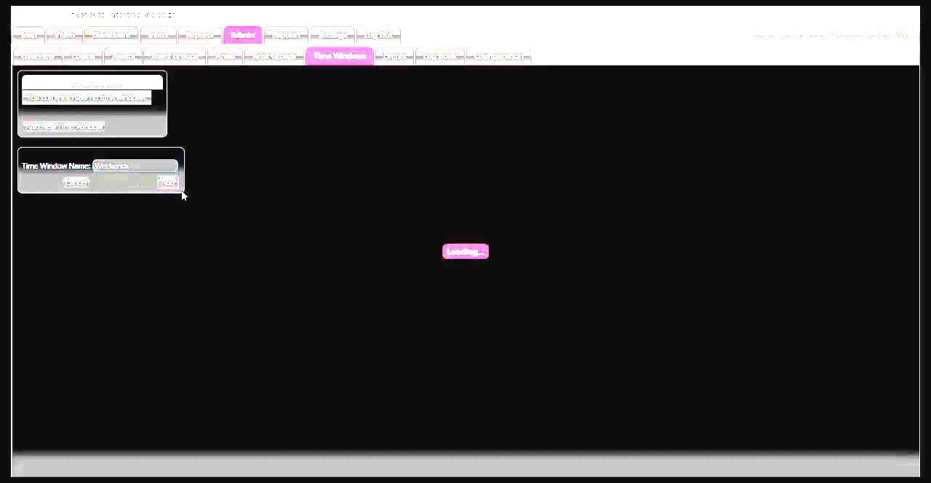
Select the Weekends time window and start a new specific time range from Friday at 18:00.
click(58, 99)
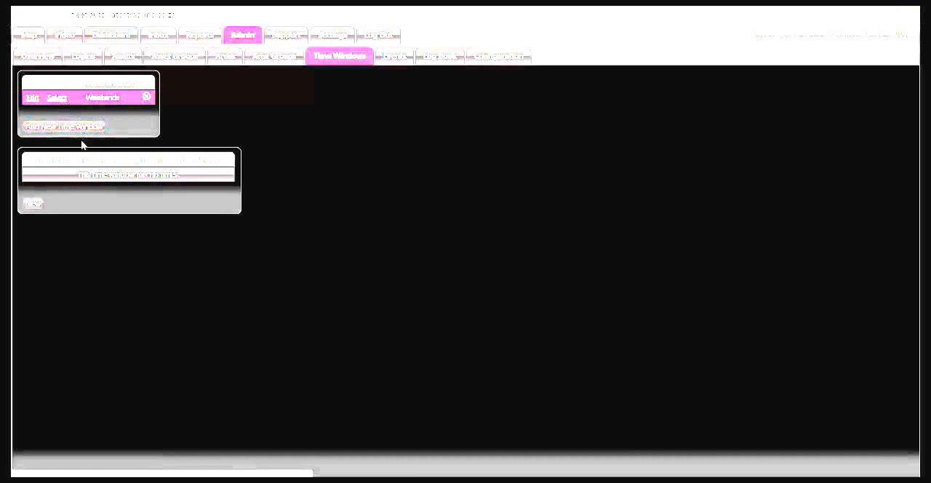
click(36, 207)
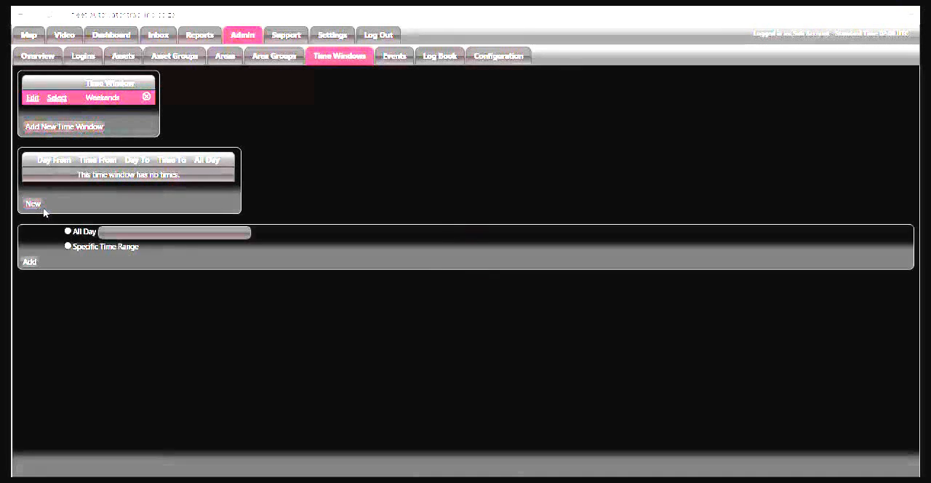
click(68, 246)
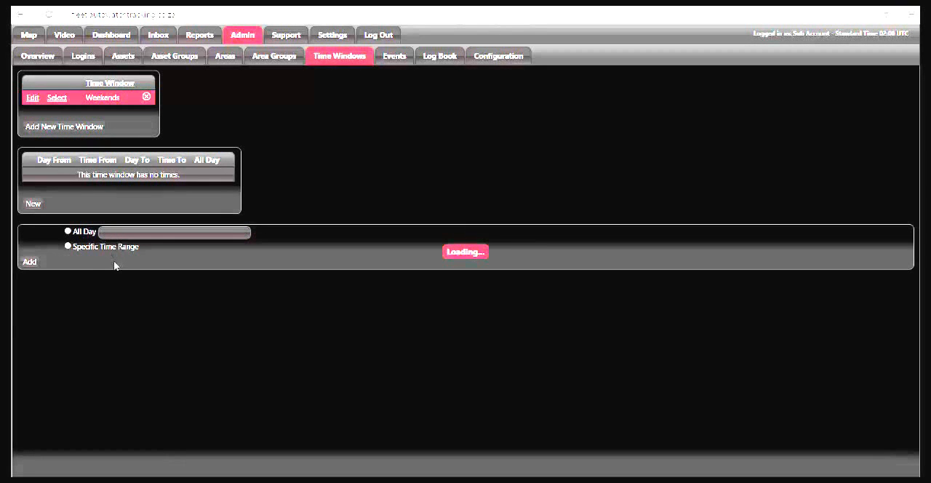
click(80, 275)
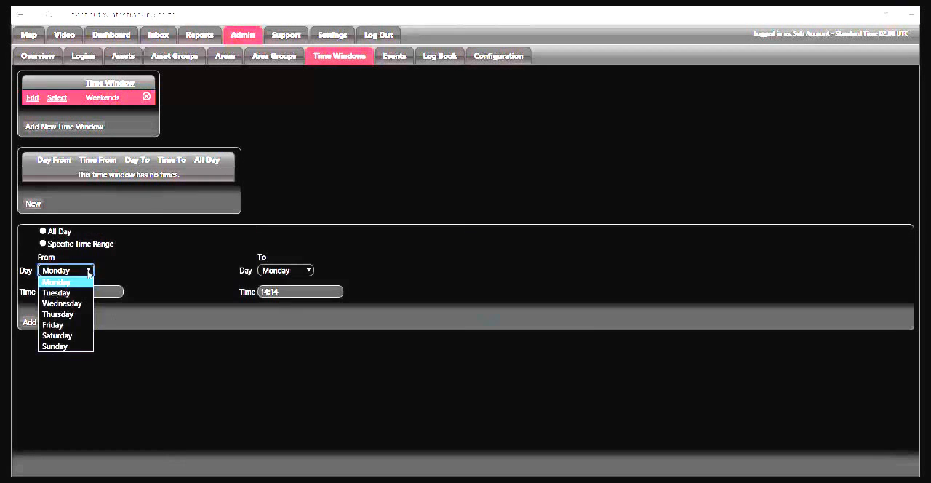
click(73, 320)
click(72, 294)
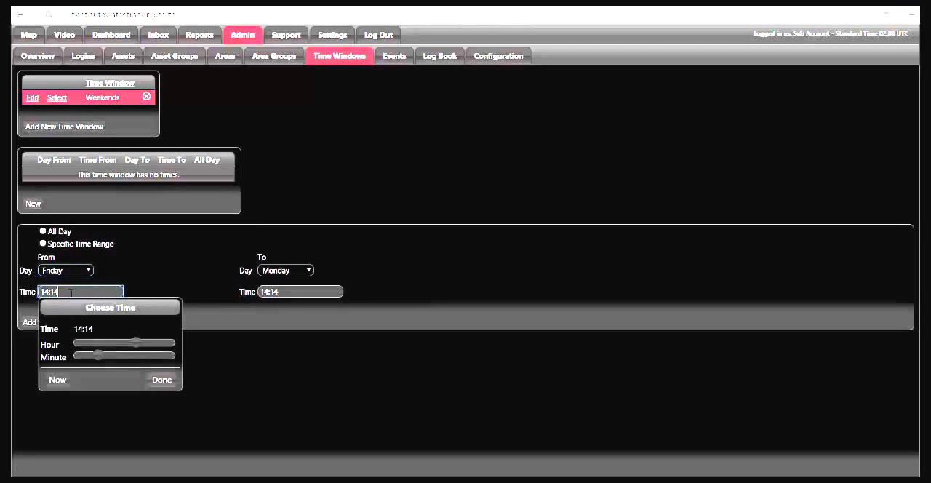
drag(135, 342, 154, 348)
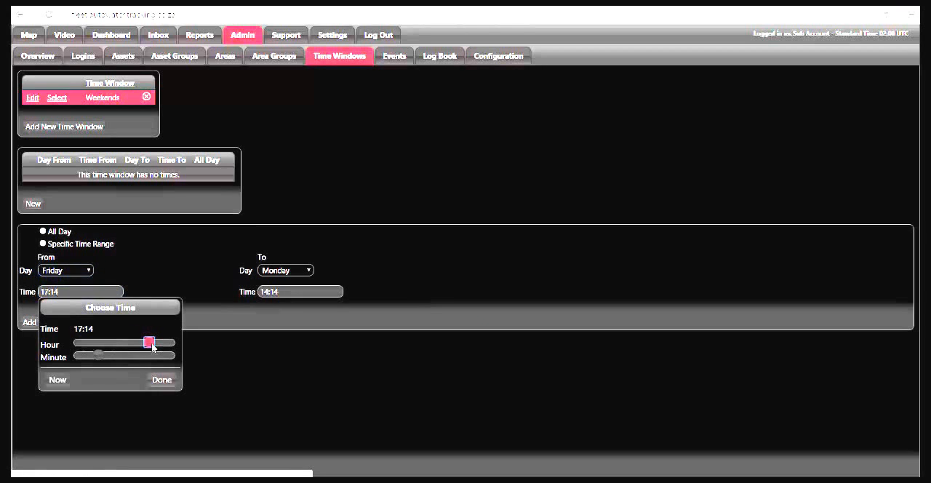
drag(98, 355, 100, 356)
drag(153, 346, 155, 345)
drag(99, 356, 74, 356)
click(164, 380)
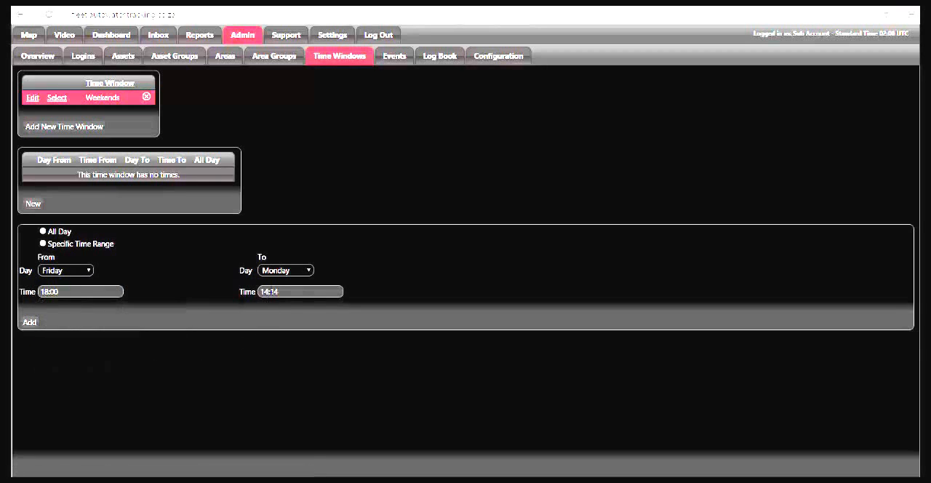
Set the time range to end on Friday at 23:59 and add it to the Weekends time window.
click(278, 272)
click(275, 324)
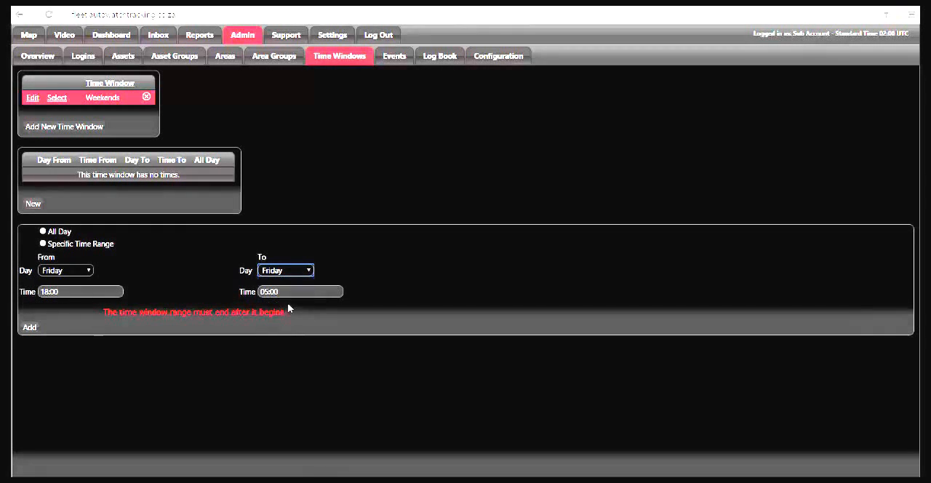
click(283, 291)
drag(316, 342, 405, 346)
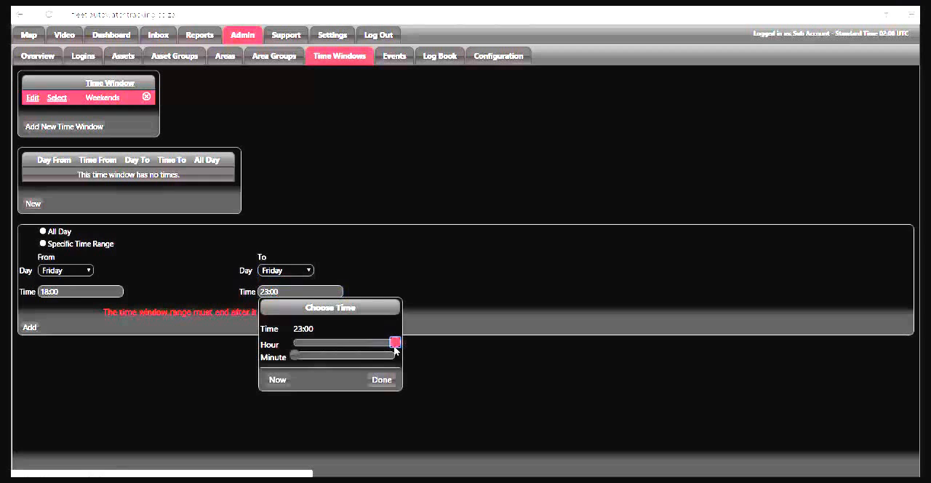
drag(294, 355, 408, 358)
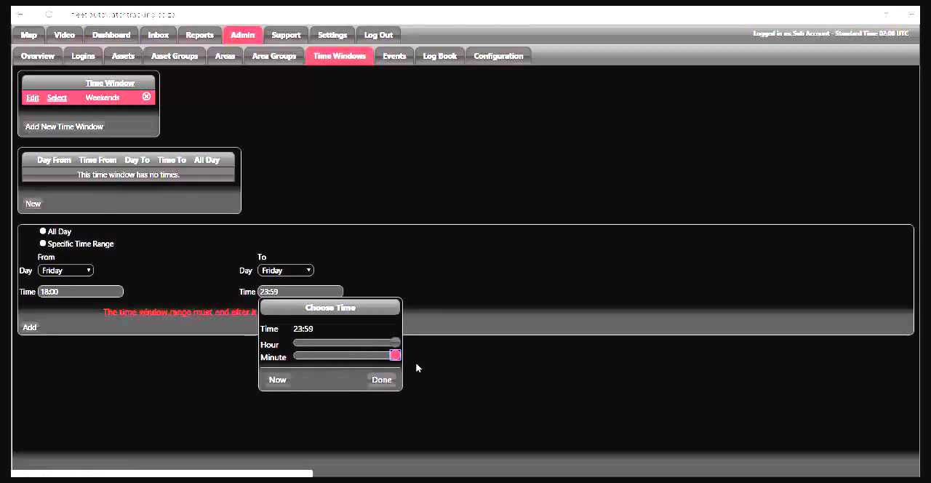
click(381, 379)
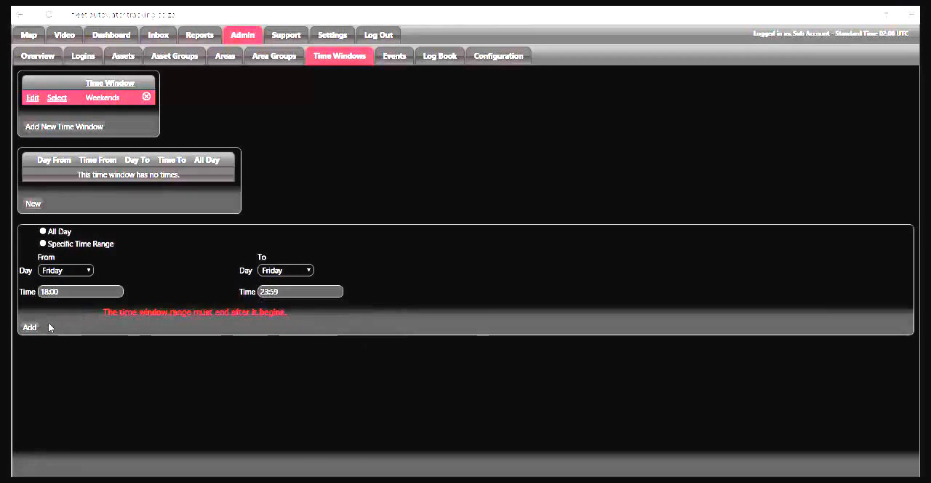
click(30, 326)
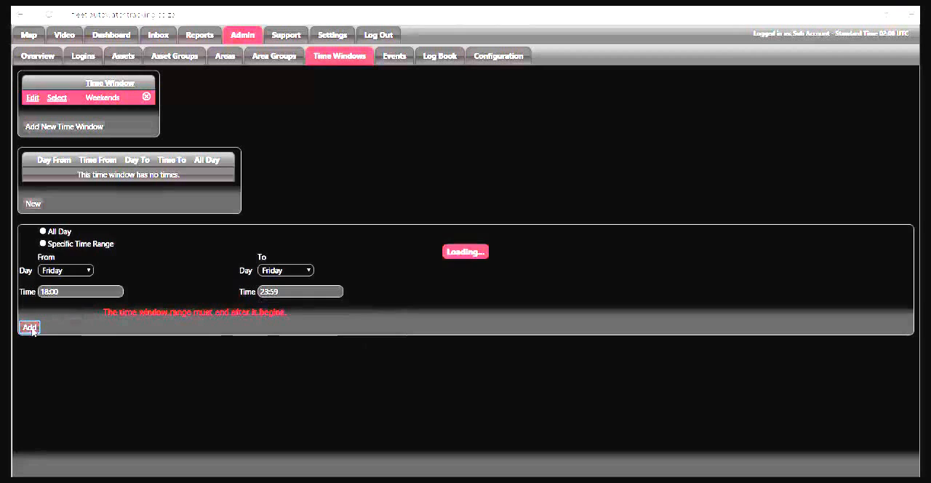
Add all-day entries for Saturday and Sunday to the Weekends time window.
click(33, 205)
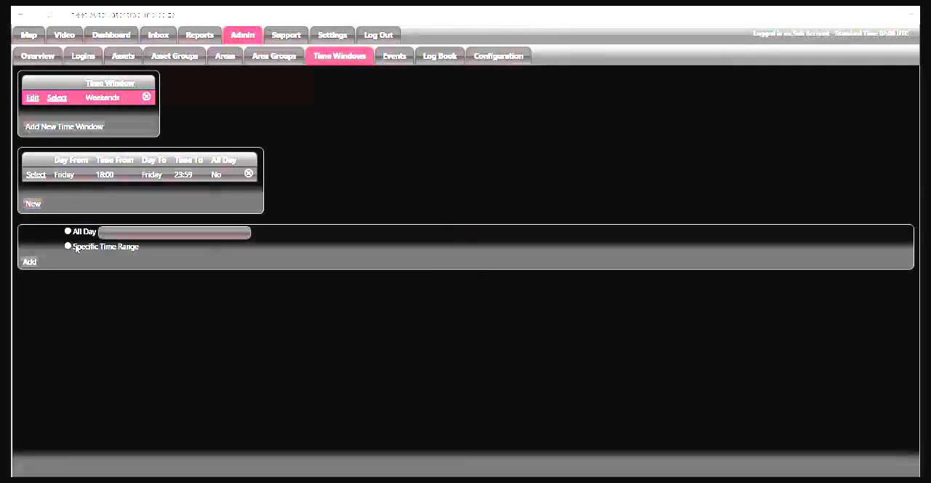
click(131, 232)
click(104, 307)
click(104, 319)
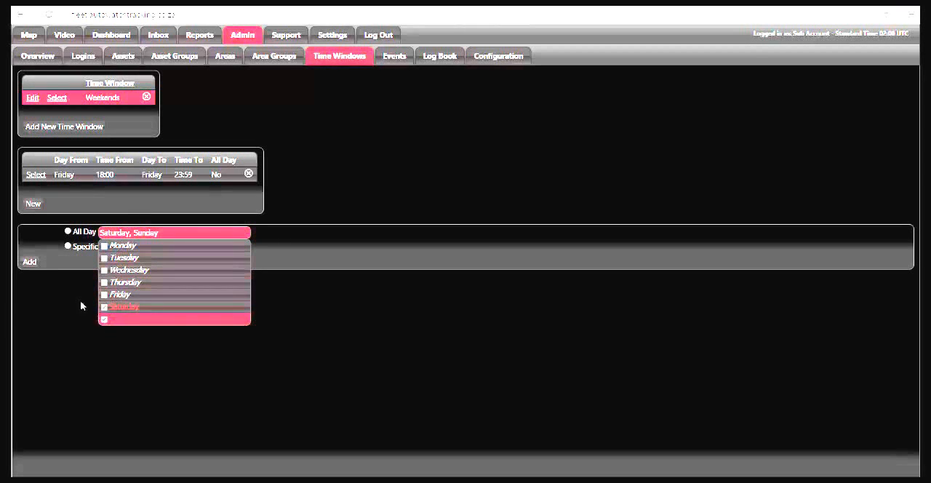
click(31, 263)
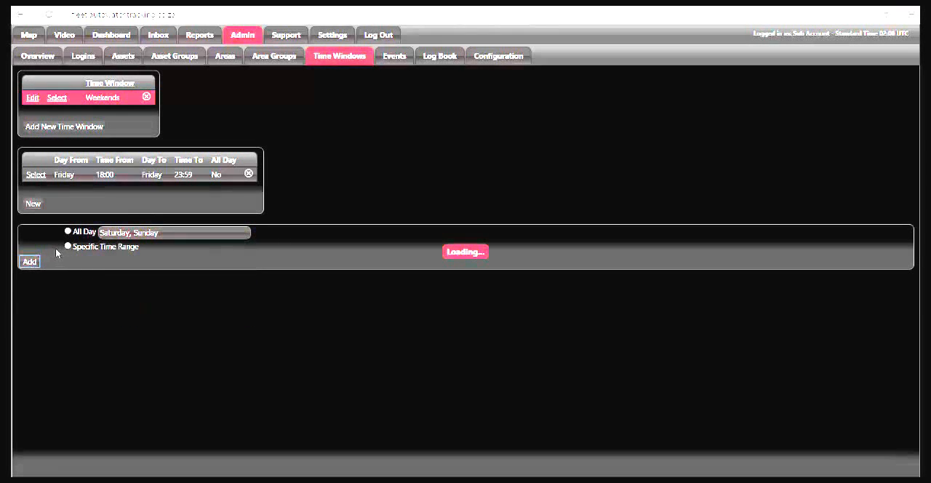
Start another specific time range for the Weekends time window, from Monday at 00:00.
click(34, 234)
click(73, 274)
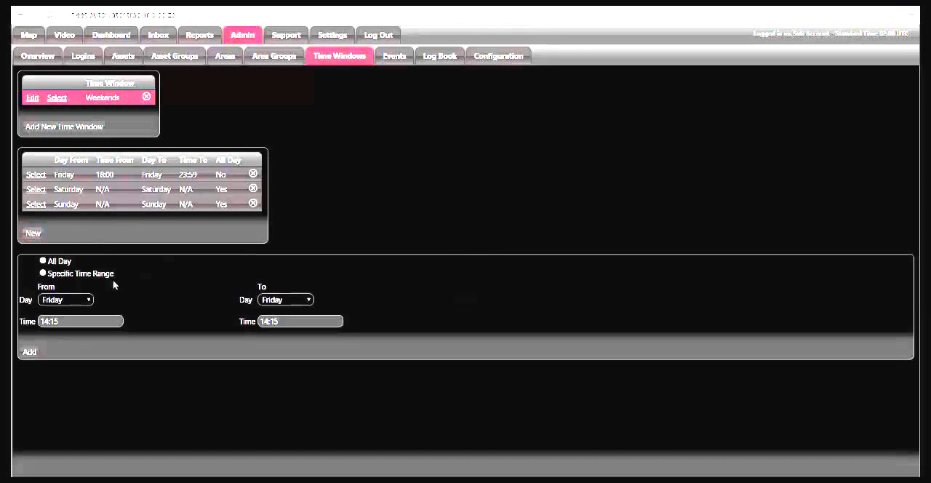
click(77, 300)
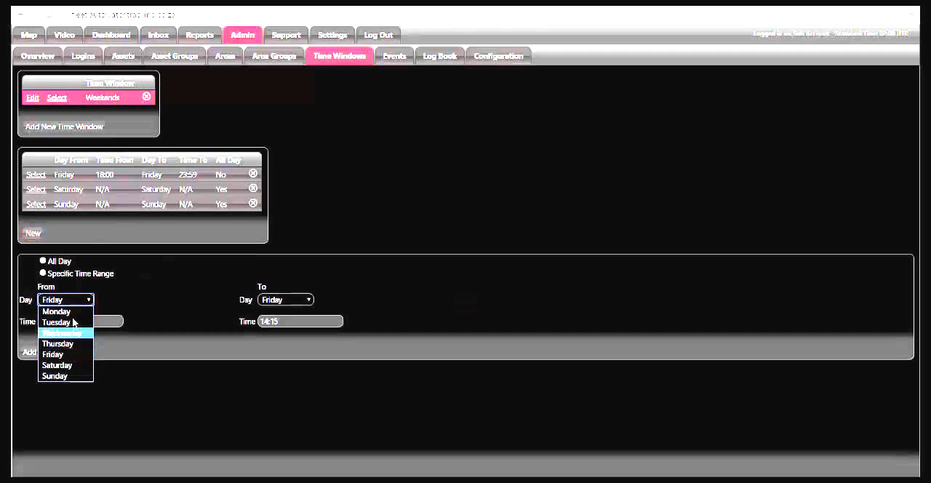
click(76, 312)
click(75, 321)
drag(138, 373, 75, 386)
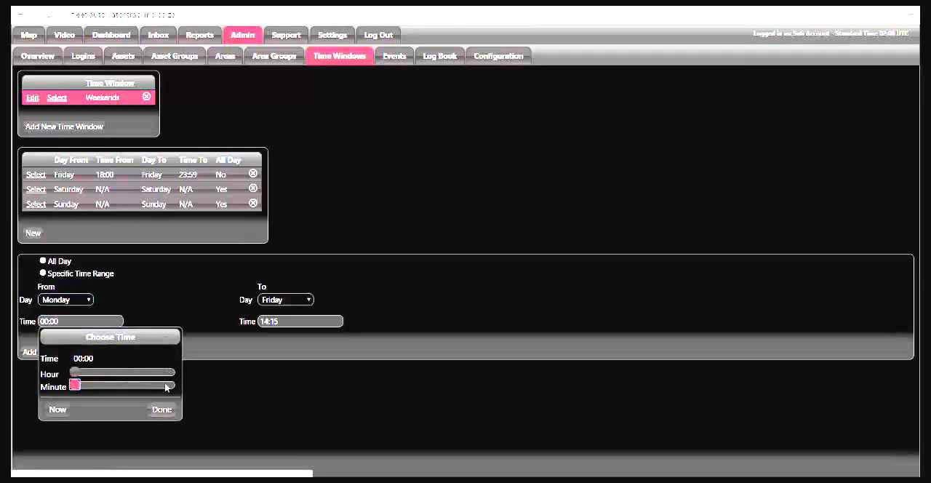
click(162, 409)
Set the new range to end on Monday at 05:00 and add it to the time window.
click(299, 300)
click(277, 311)
click(291, 321)
drag(356, 372, 297, 394)
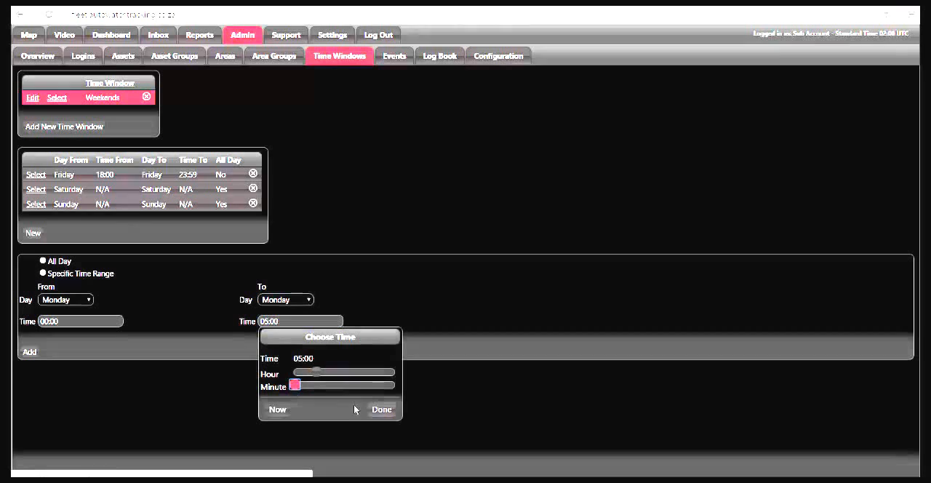
click(382, 410)
click(30, 352)
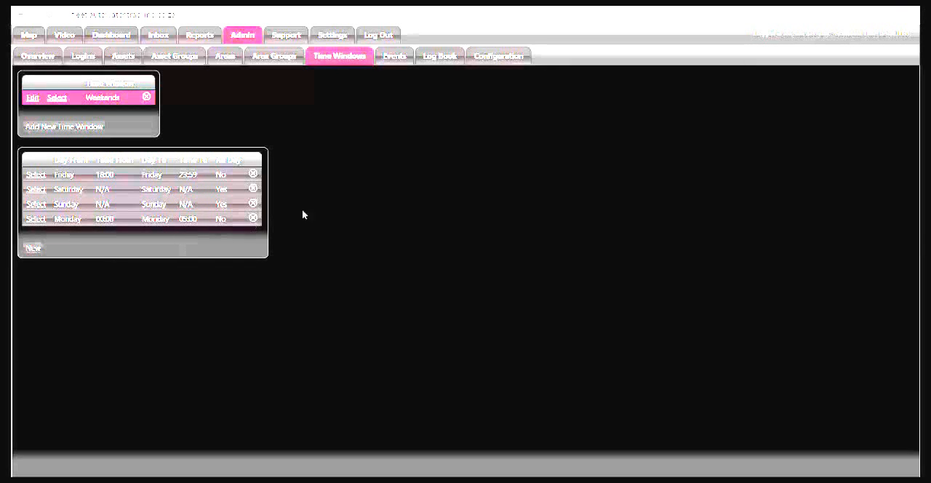
Open the log book and filter the trips of asset A06 from 2016/02/01 00:00.
click(397, 59)
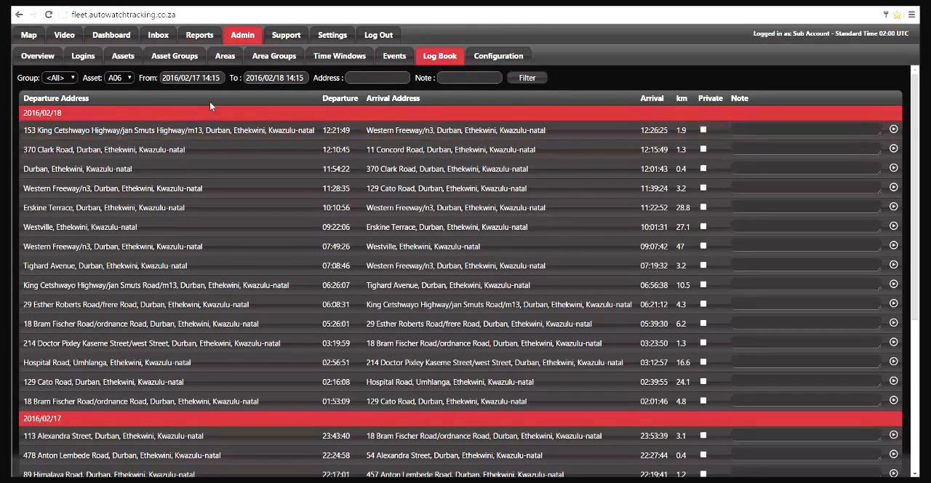
click(190, 77)
click(196, 132)
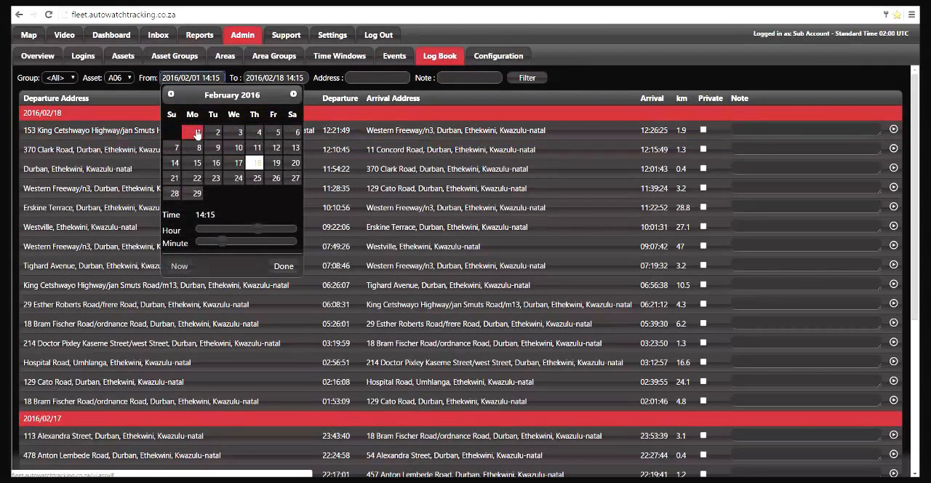
drag(259, 229, 196, 241)
click(275, 268)
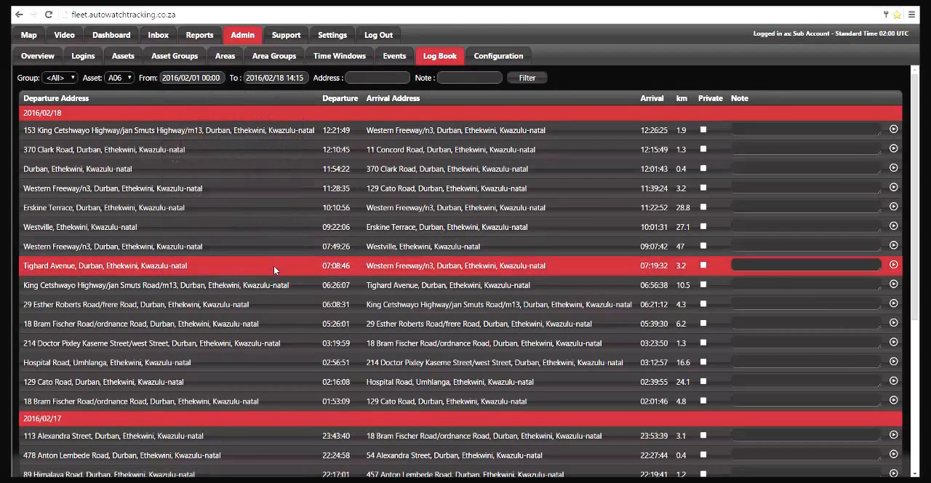
click(529, 79)
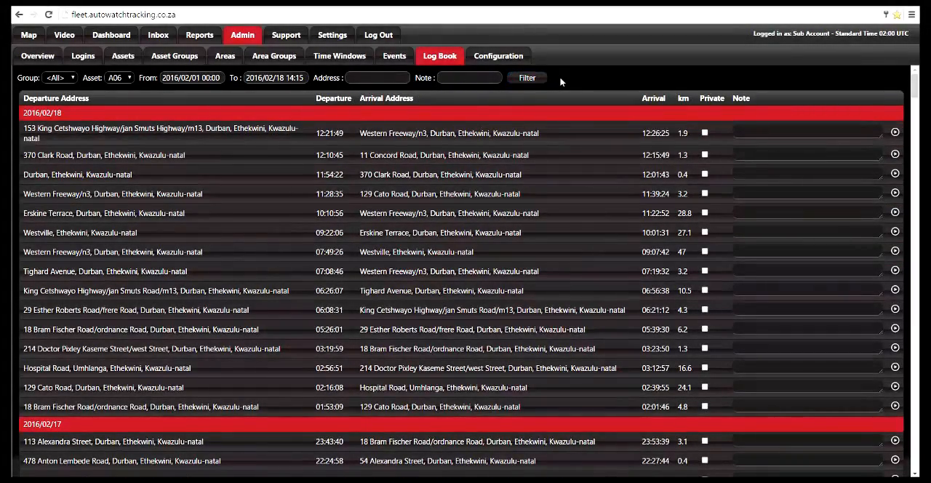
Add the note "Test Logbook" to the 2016/02/01 trip departing at 11:20:37 and save the log book.
scroll(514, 208, down, 8)
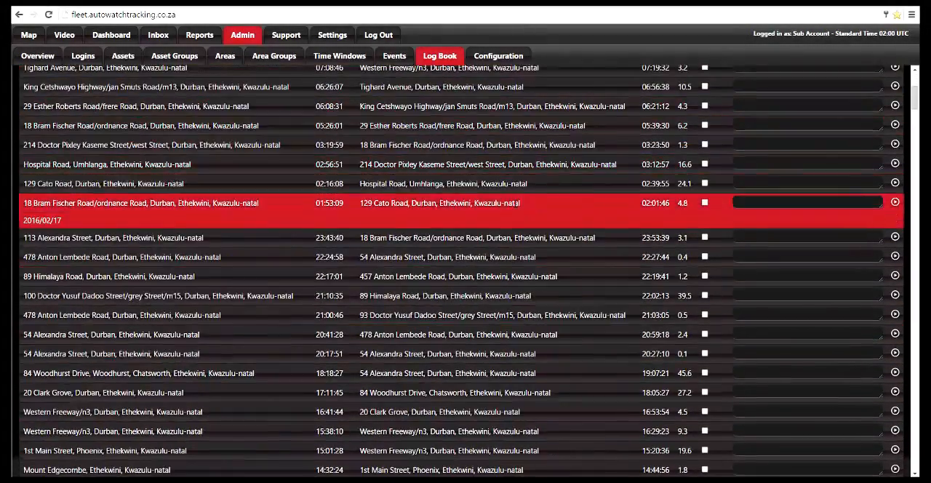
scroll(513, 206, down, 5)
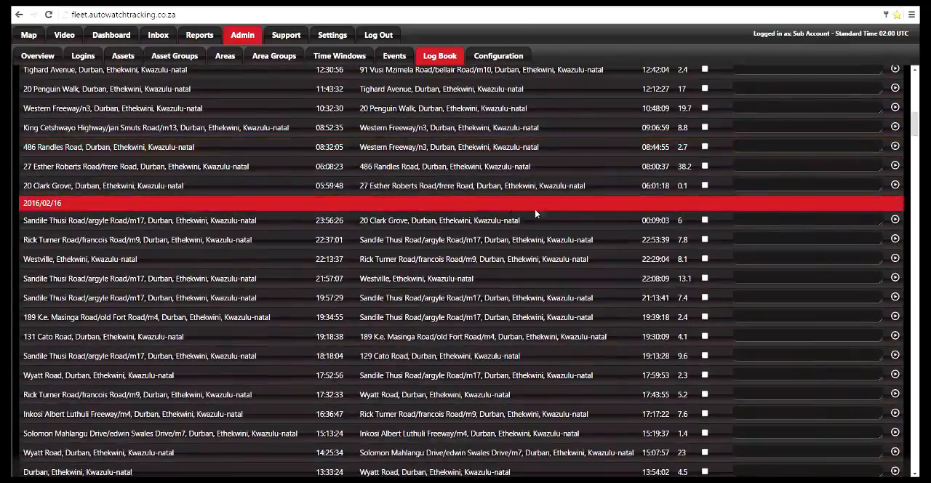
drag(914, 126, 910, 469)
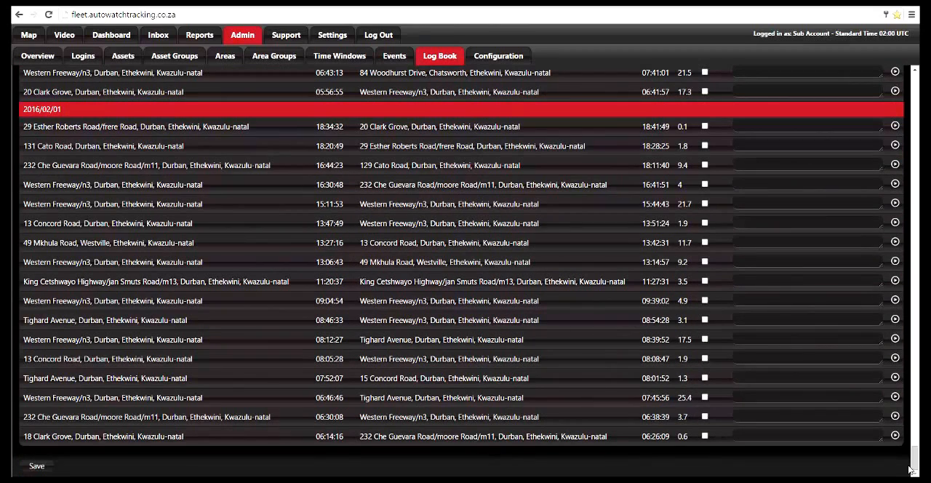
click(749, 280)
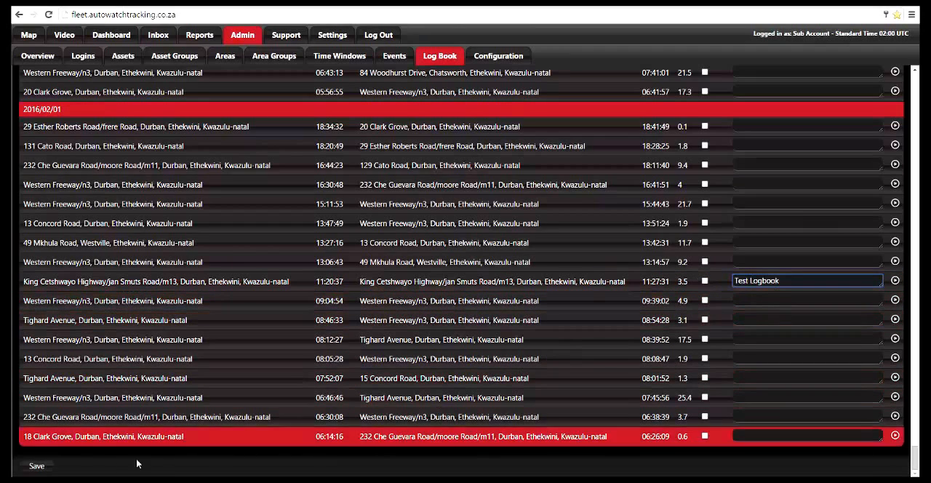
click(40, 466)
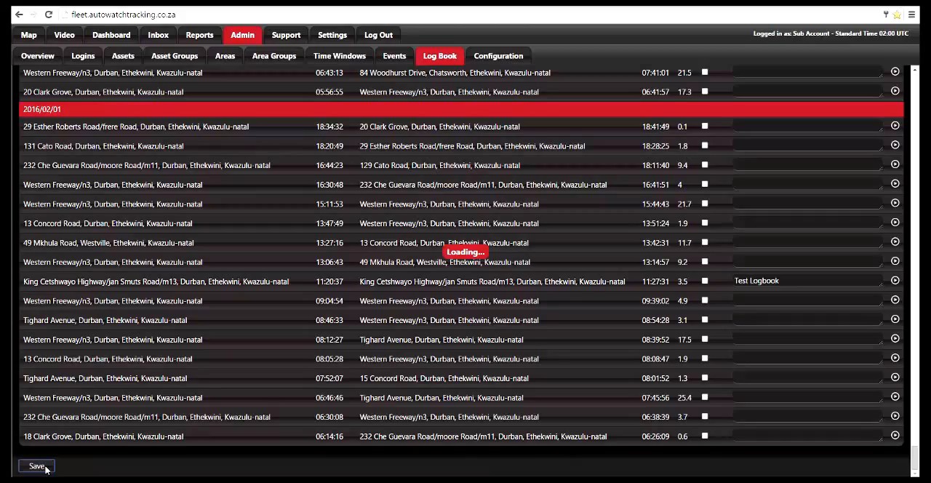
Filter the log book by the address "esther" and show the 2016/02/17 trip departing at 06:08:23 on the map.
scroll(293, 392, up, 6)
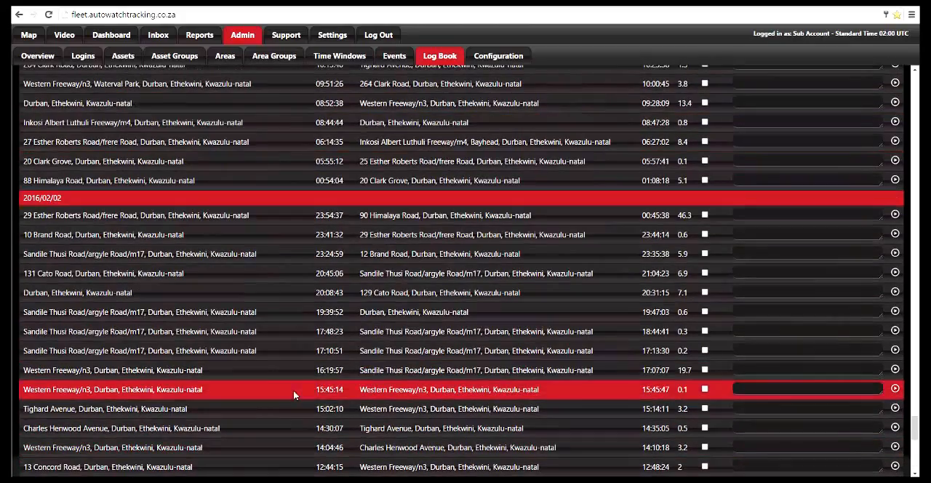
scroll(426, 262, up, 10)
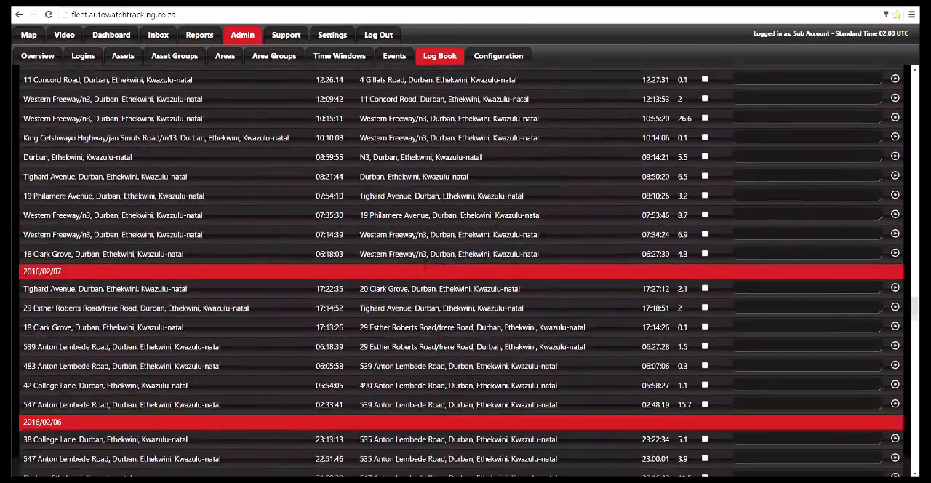
scroll(425, 267, up, 10)
drag(916, 200, 916, 73)
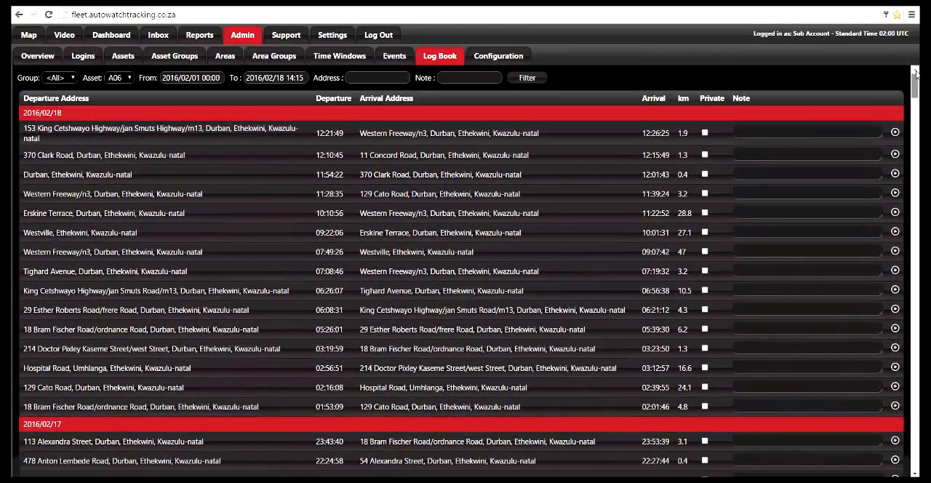
click(383, 77)
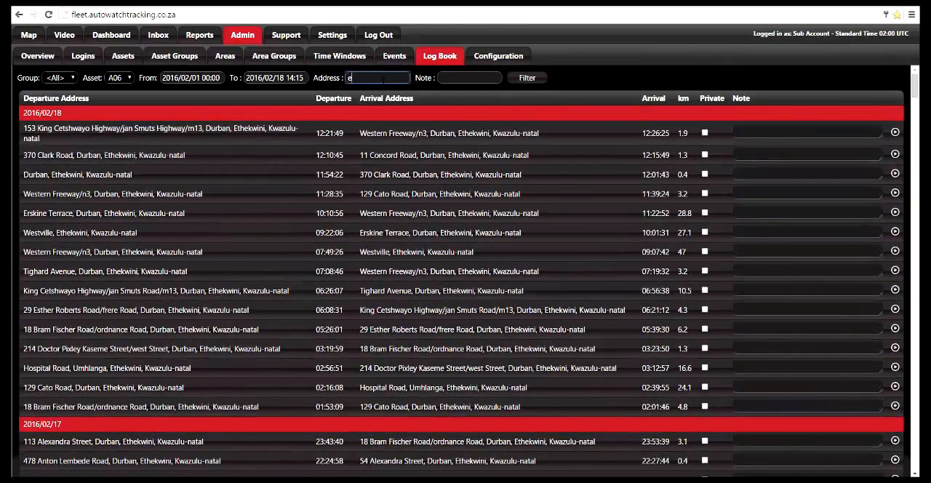
click(531, 79)
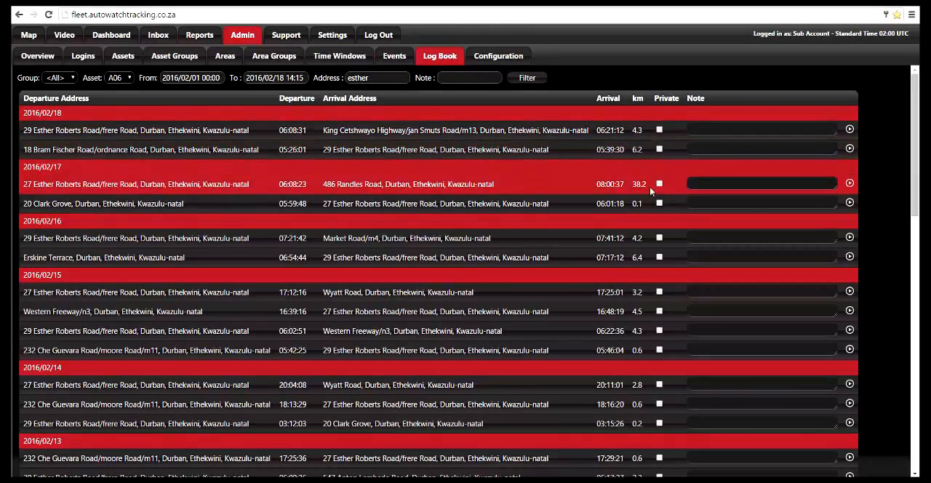
click(849, 184)
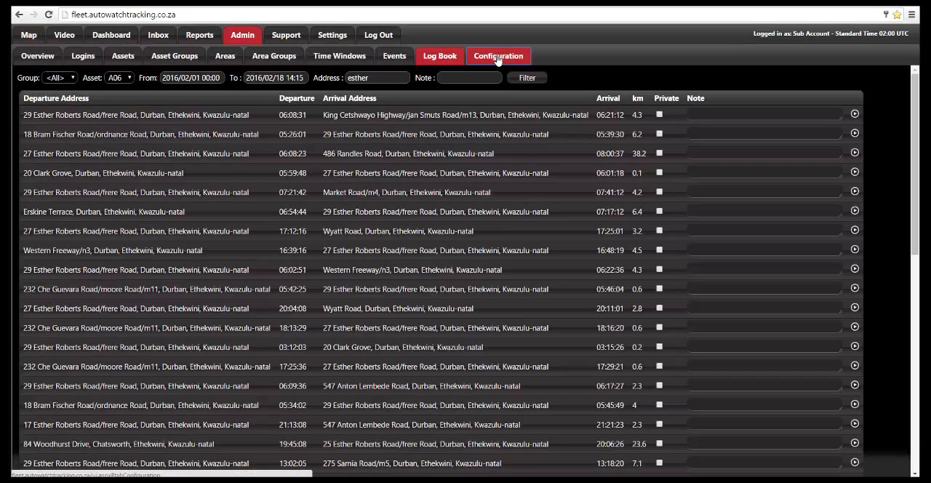
Open the admin configuration for PFK 852 unit A06 and look through its camera, input, WiFi and MSISDN settings.
click(498, 57)
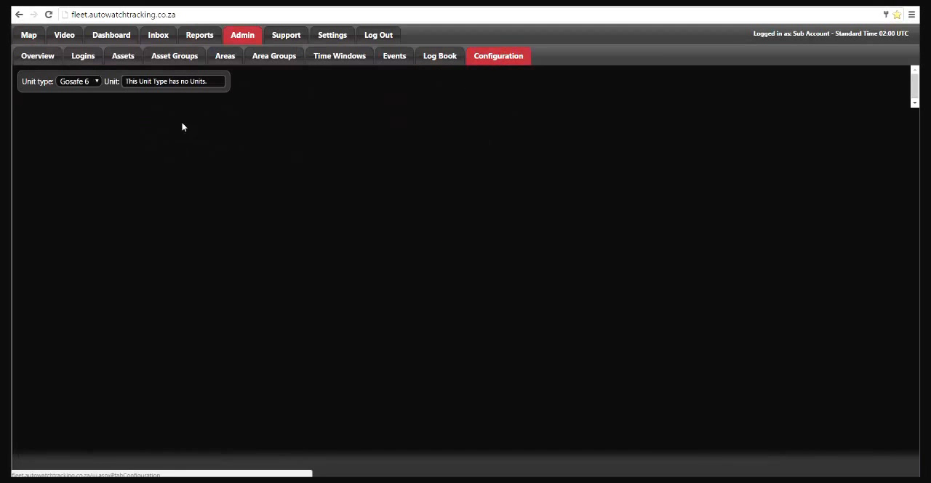
click(94, 82)
click(90, 113)
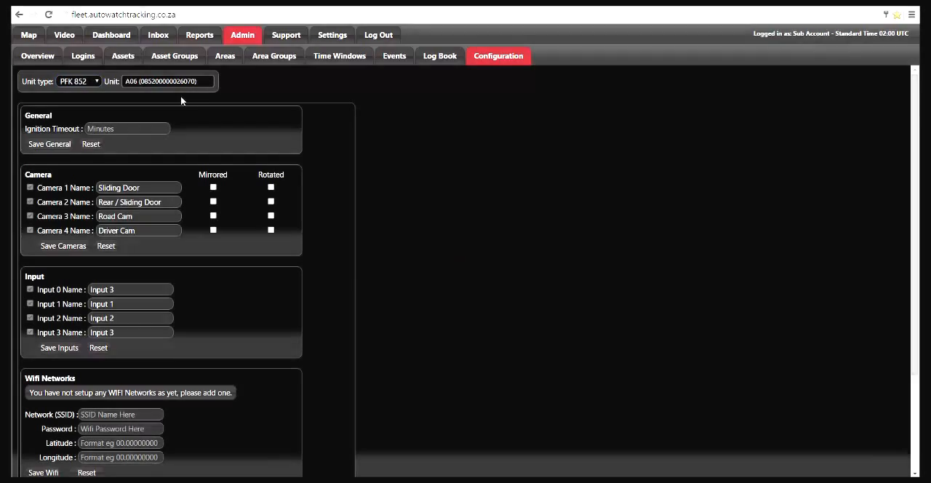
click(184, 82)
click(186, 85)
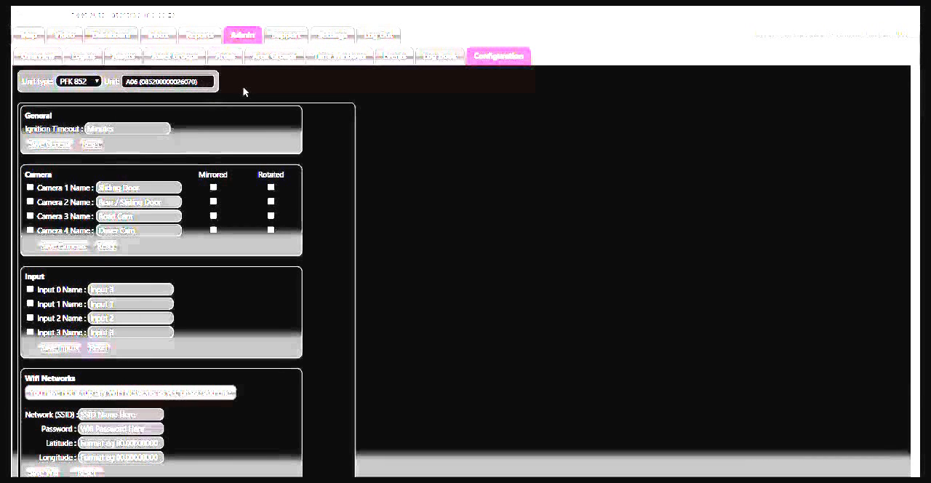
scroll(244, 91, down, 1)
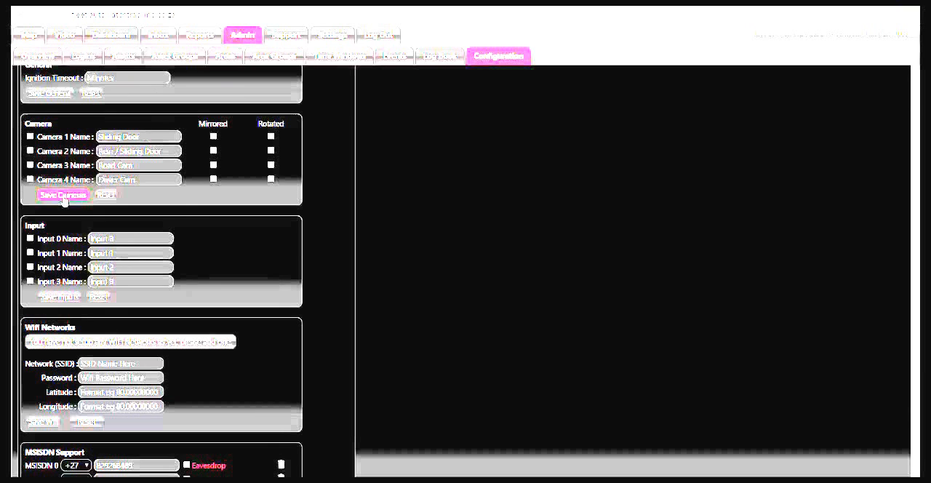
scroll(187, 202, down, 2)
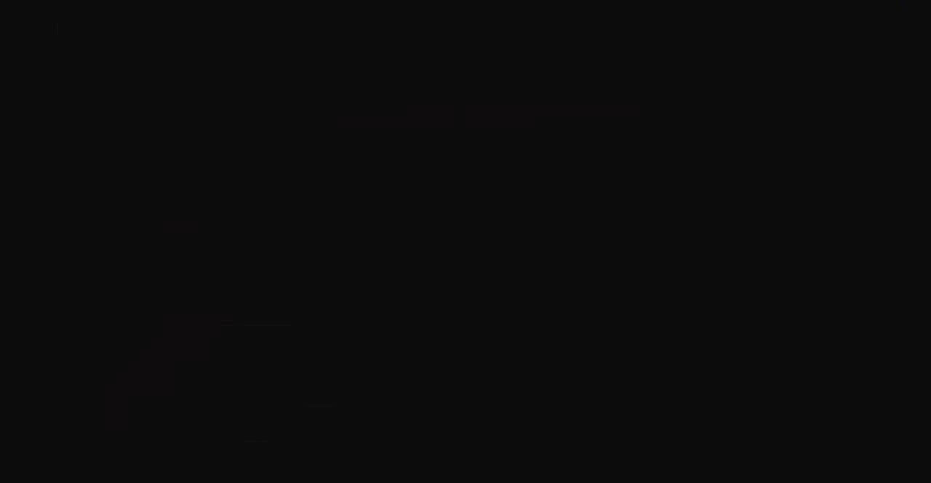
Run a live Daily Activity report for assets A06 and A13 from 2016/02/01 14:38 to 2016/02/18 15:00, with summary and detail.
click(202, 35)
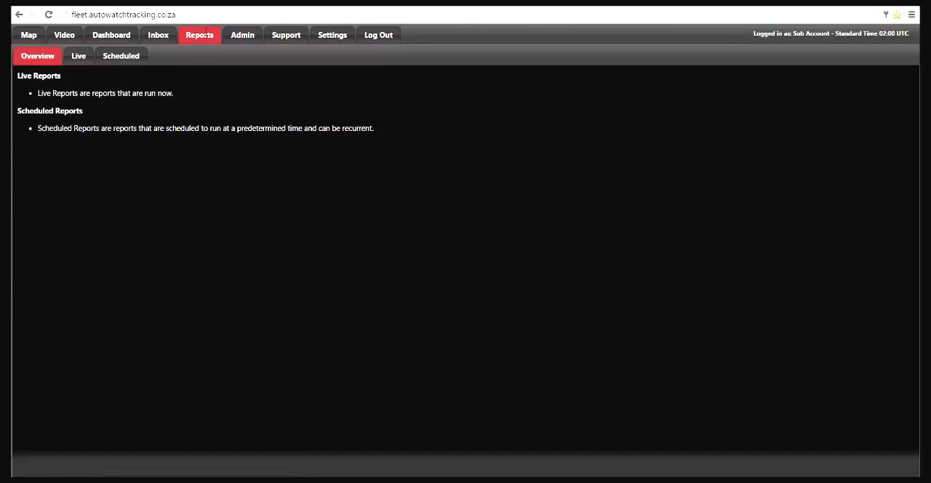
click(78, 56)
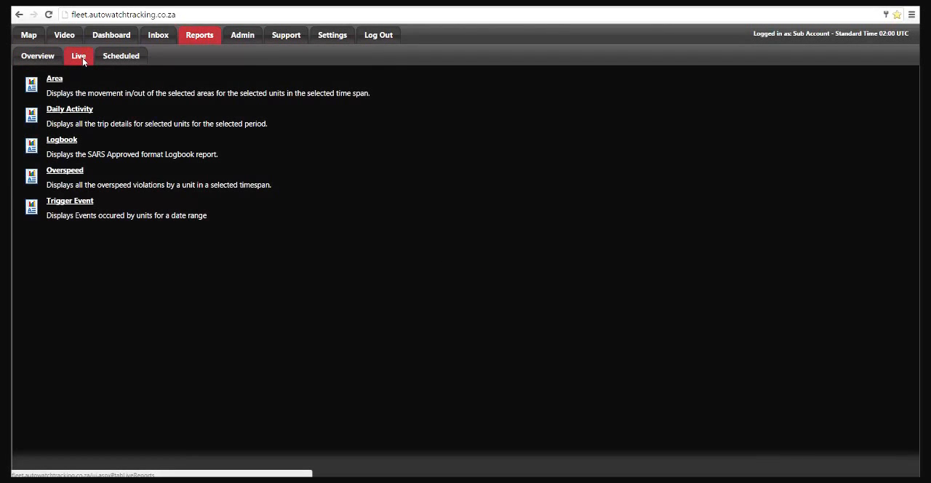
click(62, 110)
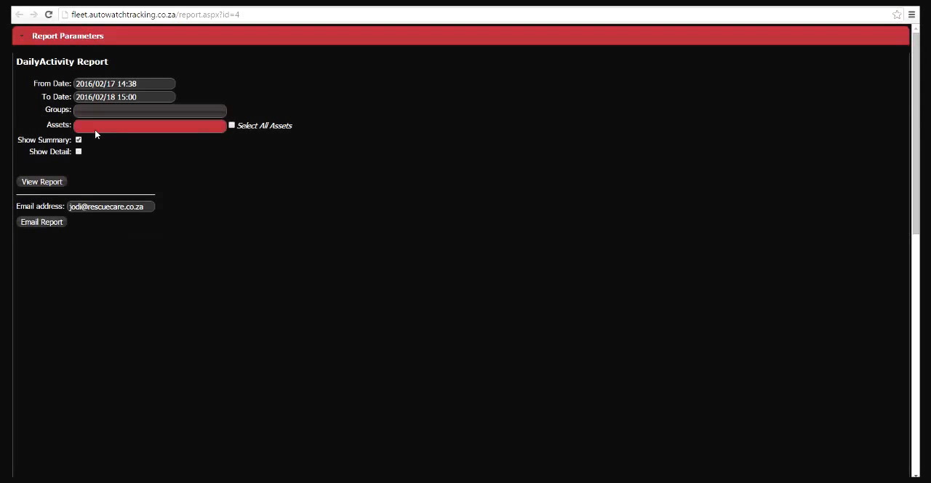
click(95, 129)
click(82, 140)
click(81, 151)
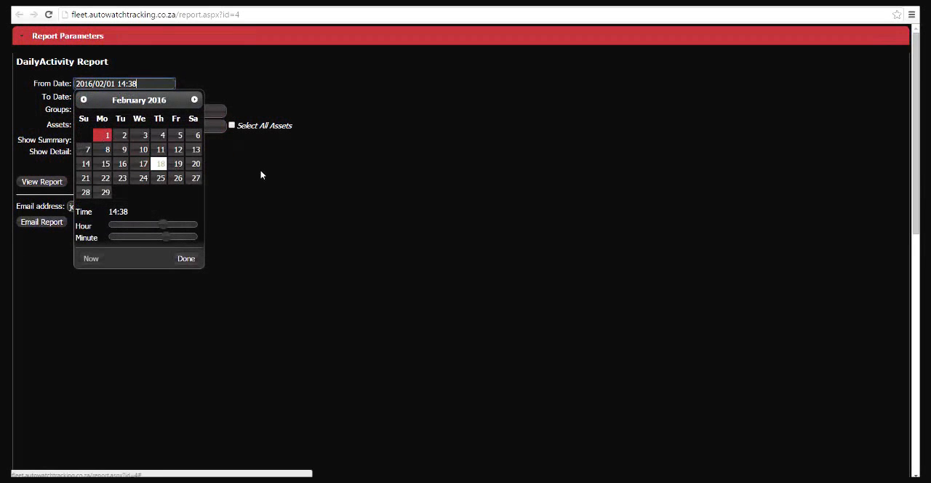
click(234, 173)
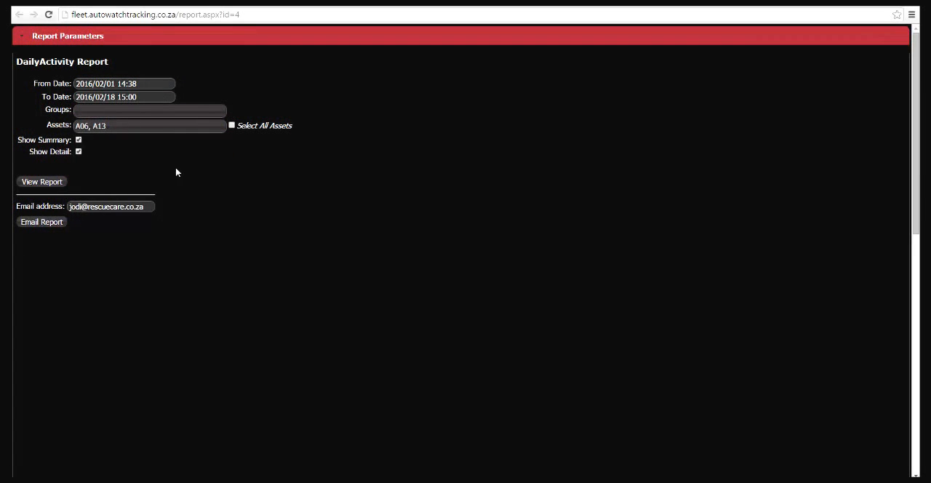
click(45, 182)
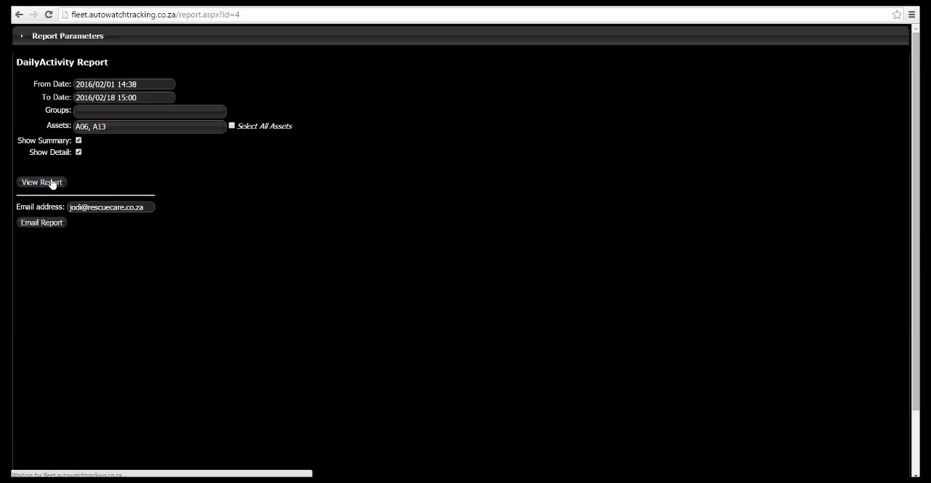
Examine the trip locations, times and vehicle daily totals on the first four pages of the Daily Activity report.
scroll(204, 274, down, 1)
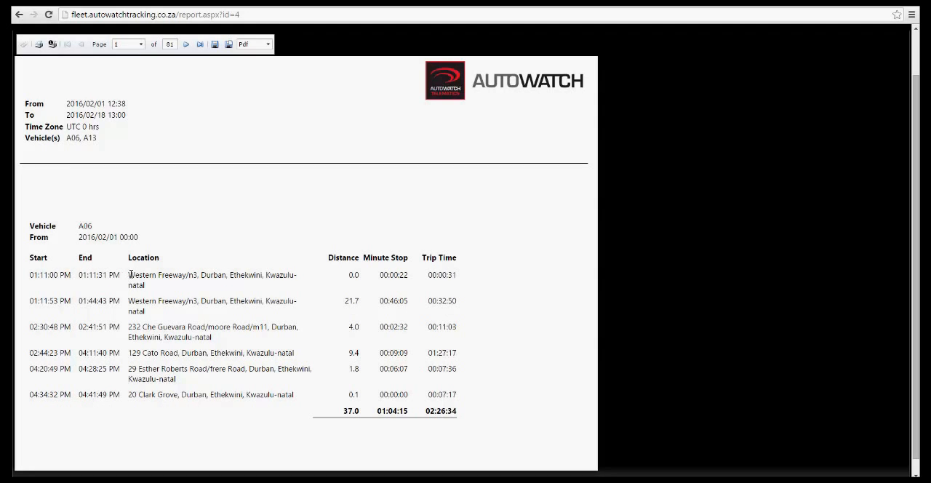
drag(129, 274, 146, 284)
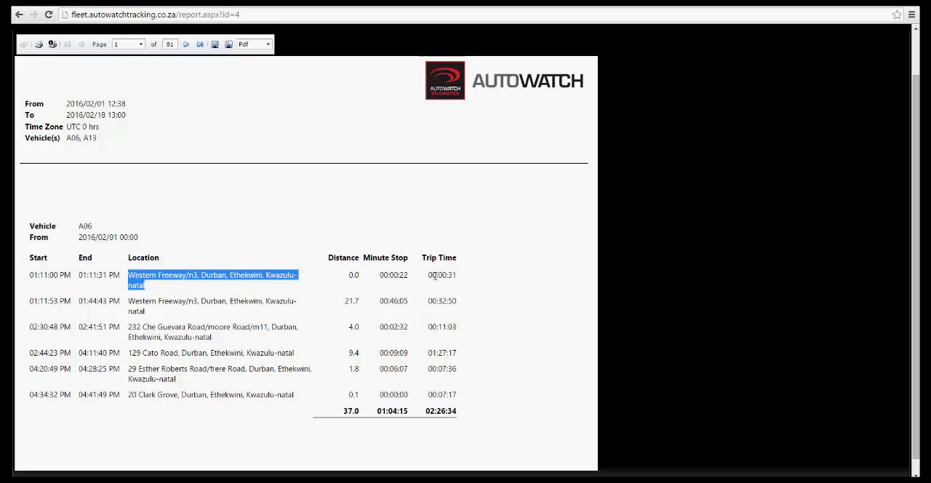
triple_click(136, 307)
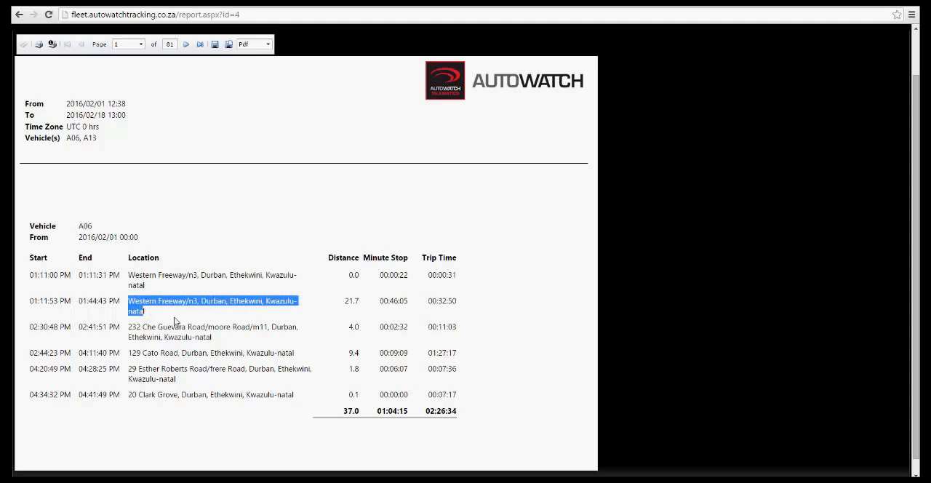
click(186, 44)
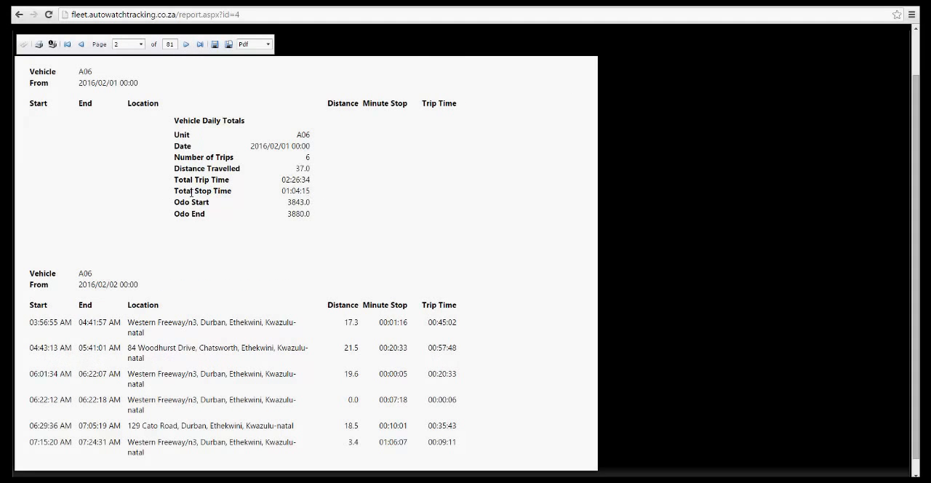
click(186, 45)
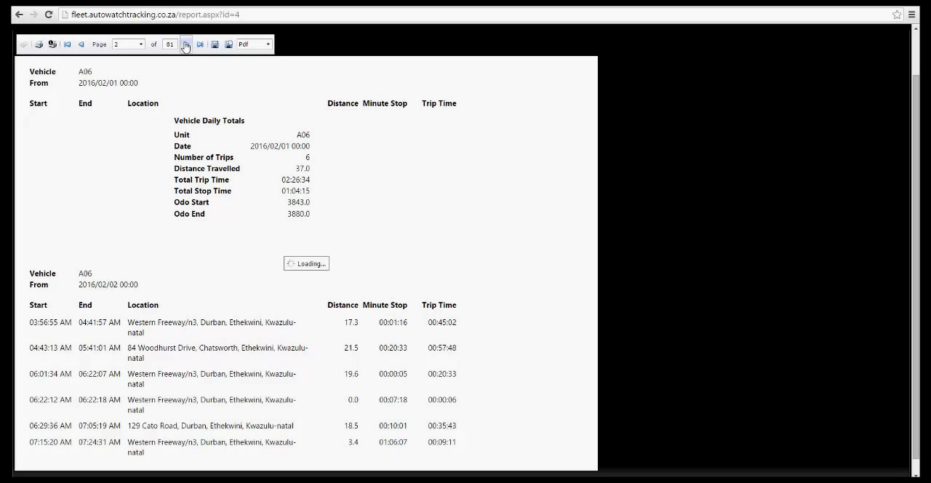
click(186, 44)
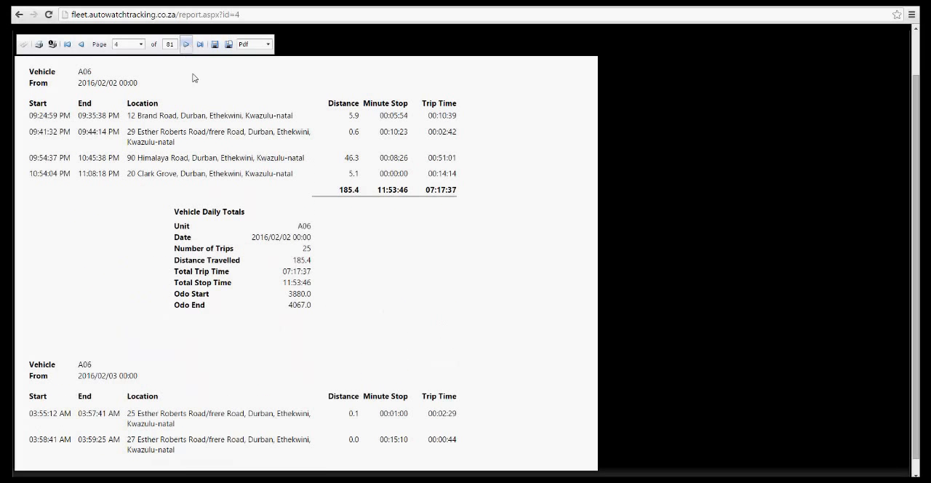
drag(298, 229, 308, 226)
Examine the overall totals at the end of the Daily Activity report and return to the live reports list.
click(200, 46)
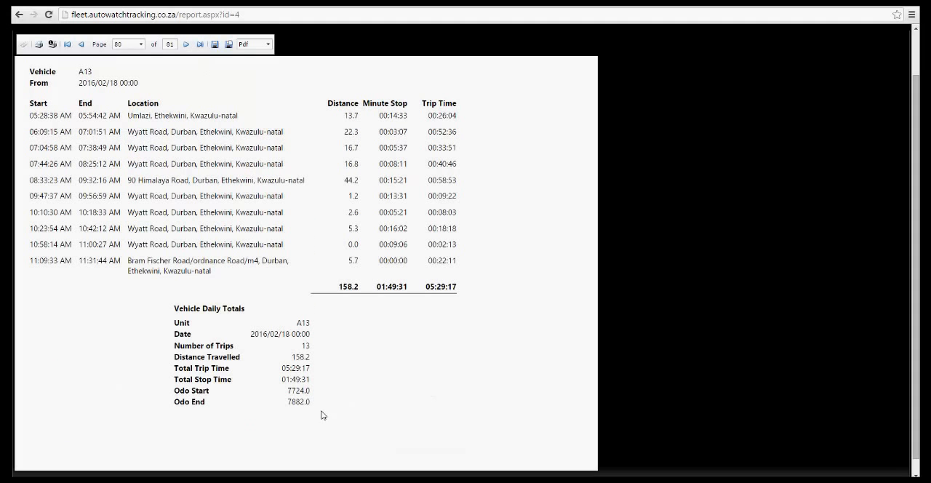
click(187, 45)
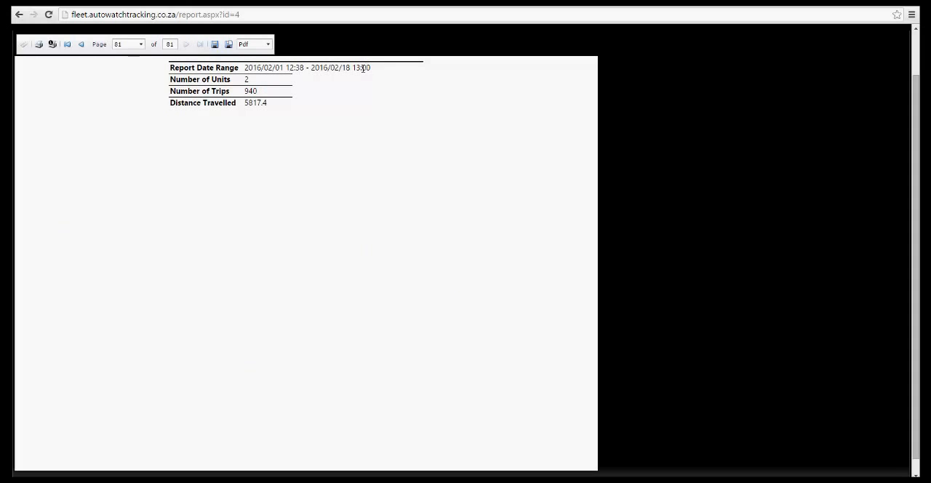
double_click(251, 91)
click(170, 4)
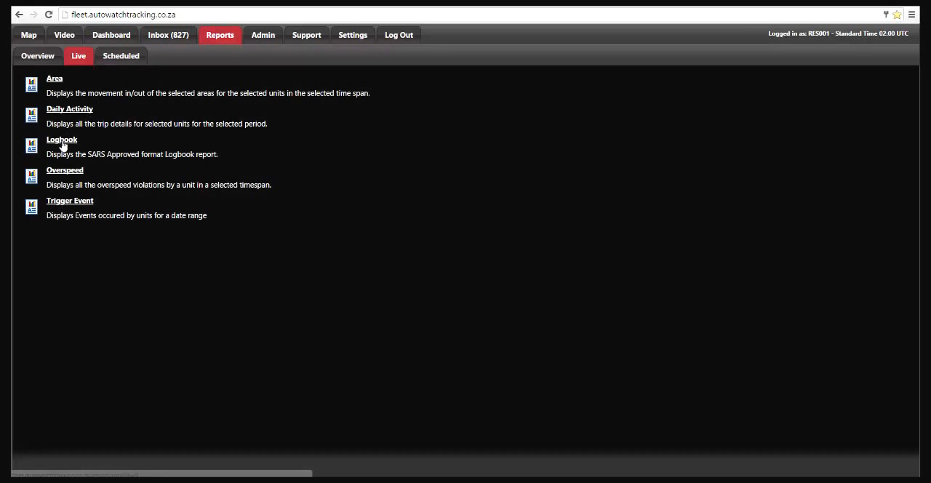
Open the live Logbook report, set its from date to 2016/02/01 and select vehicle A06.
click(62, 142)
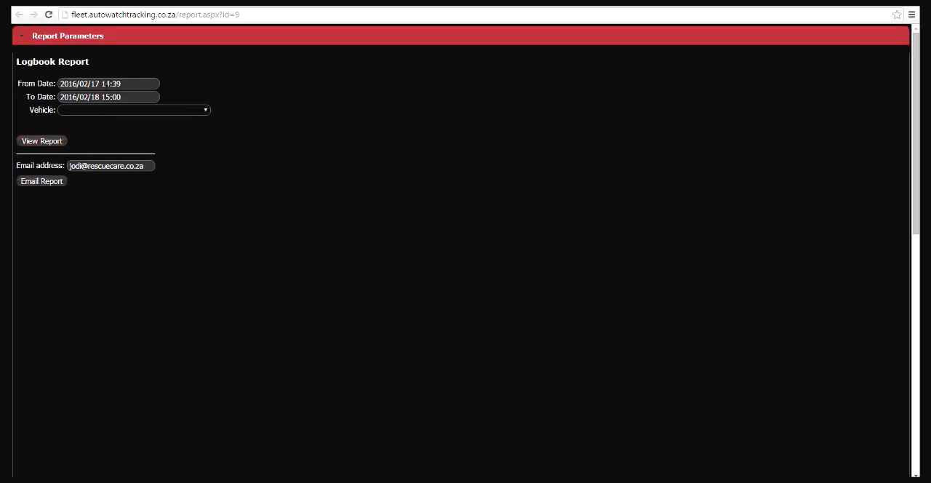
click(105, 84)
click(88, 136)
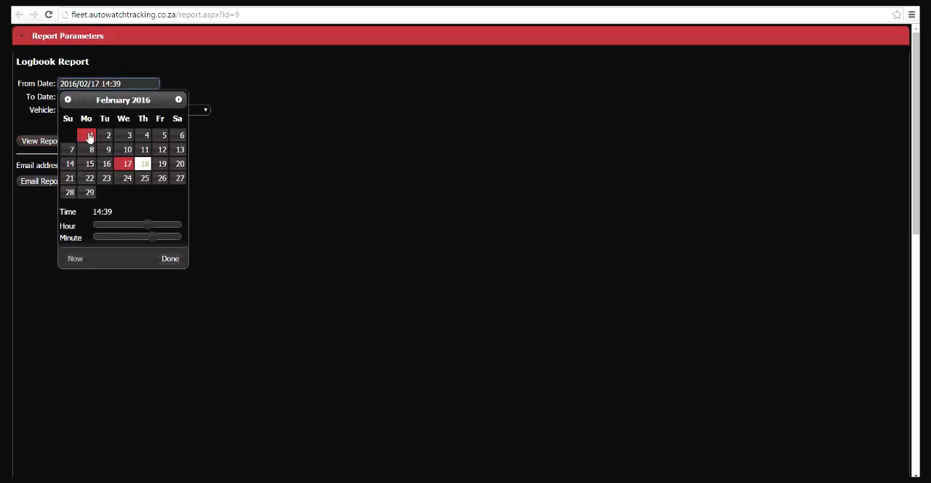
click(170, 259)
click(109, 110)
click(99, 129)
Set the Logbook report's start time to 00:00 and view the report.
click(103, 86)
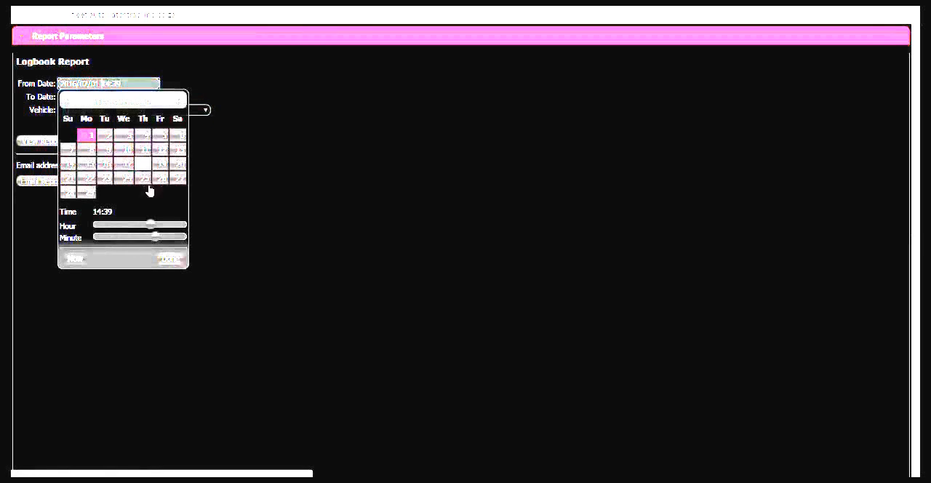
drag(151, 225, 92, 225)
drag(153, 239, 61, 243)
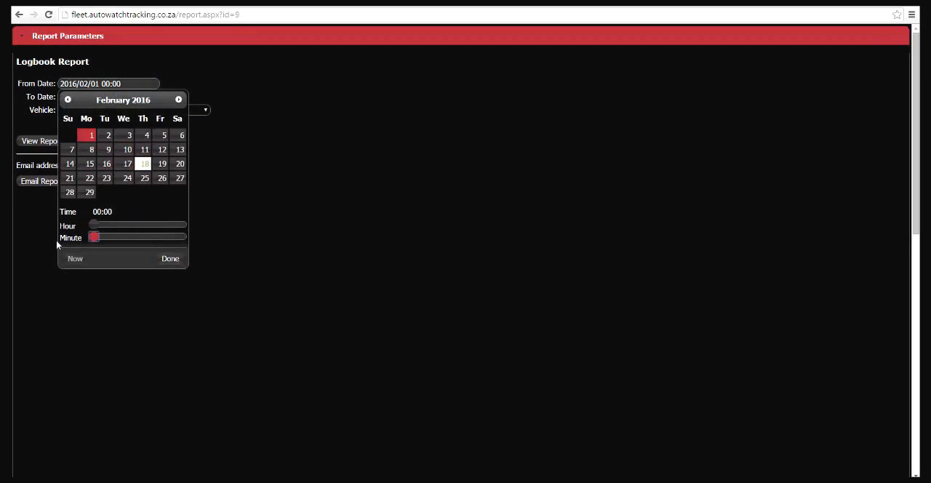
click(162, 256)
click(57, 143)
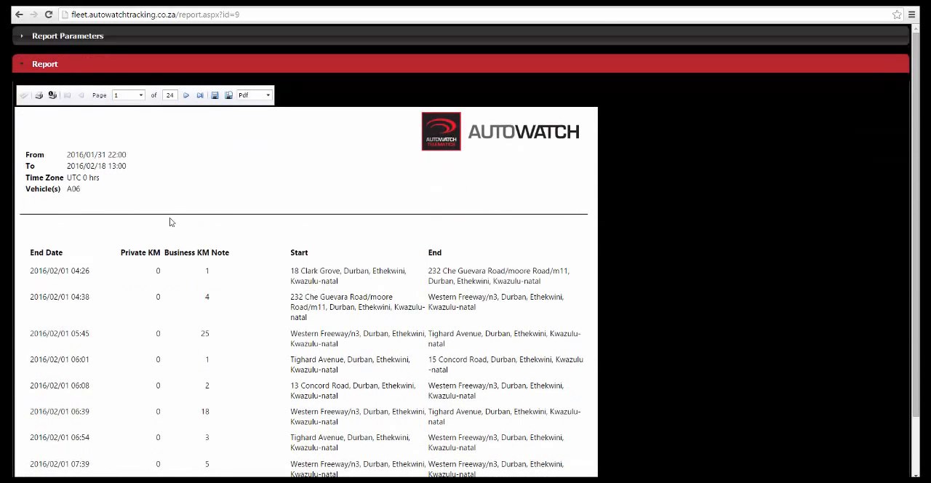
Check the "Test Logbook" note in the Logbook report and examine the totals on its last page.
scroll(197, 233, down, 1)
drag(258, 424, 212, 428)
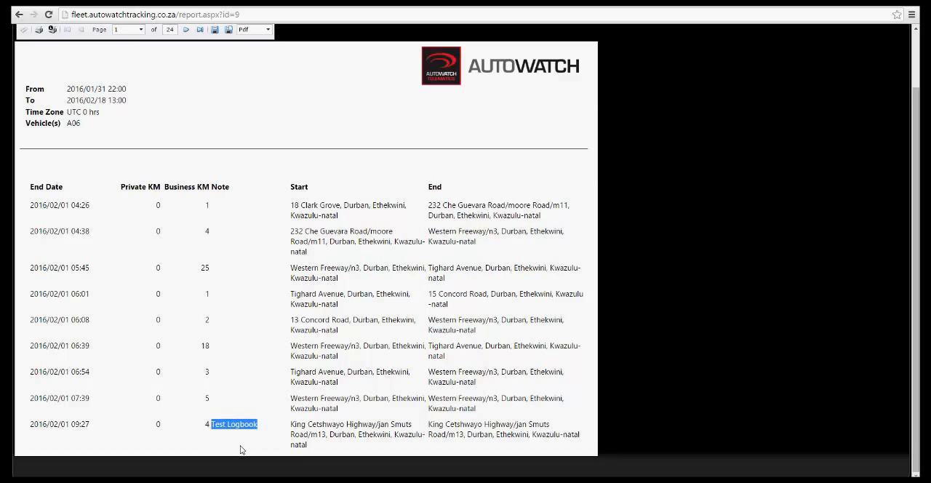
click(200, 30)
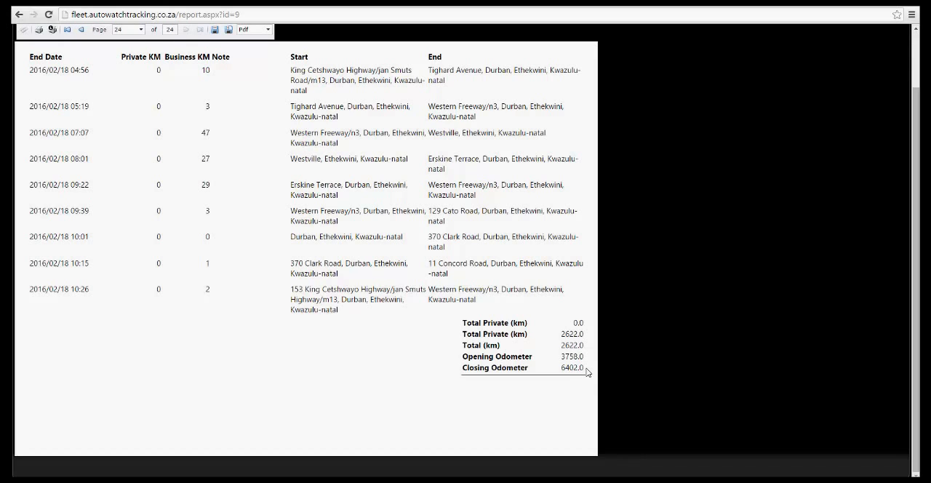
Export the Logbook report in Pdf format and open the downloaded file.
click(258, 30)
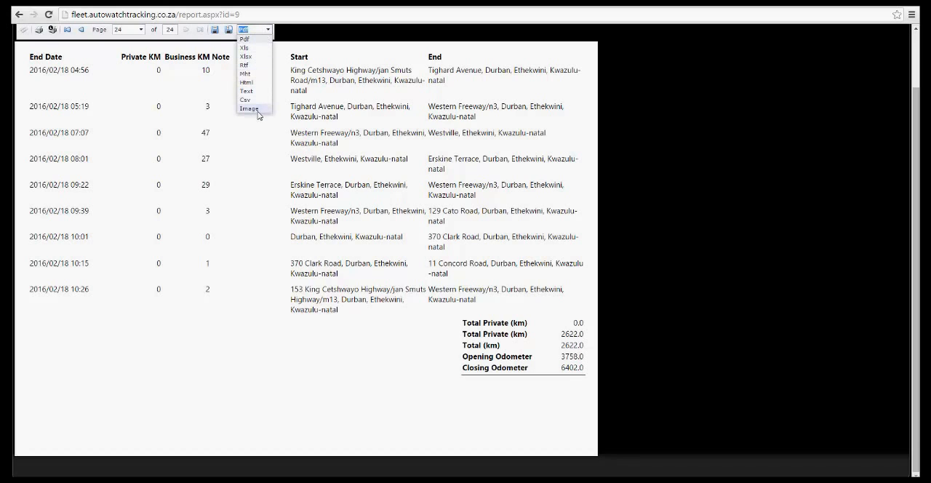
click(254, 40)
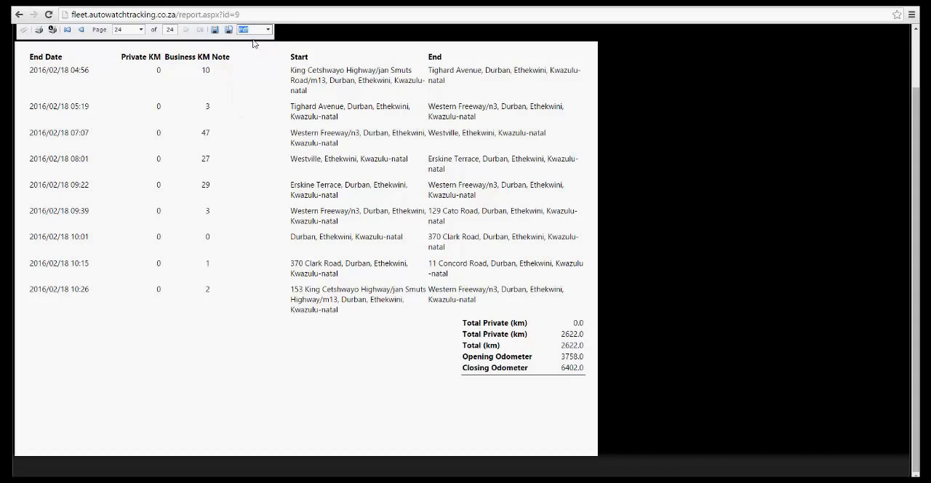
click(215, 32)
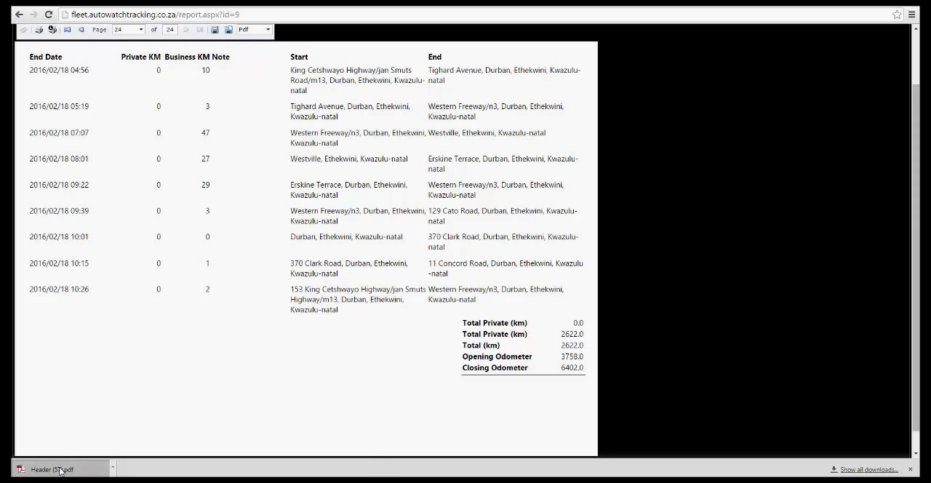
click(61, 469)
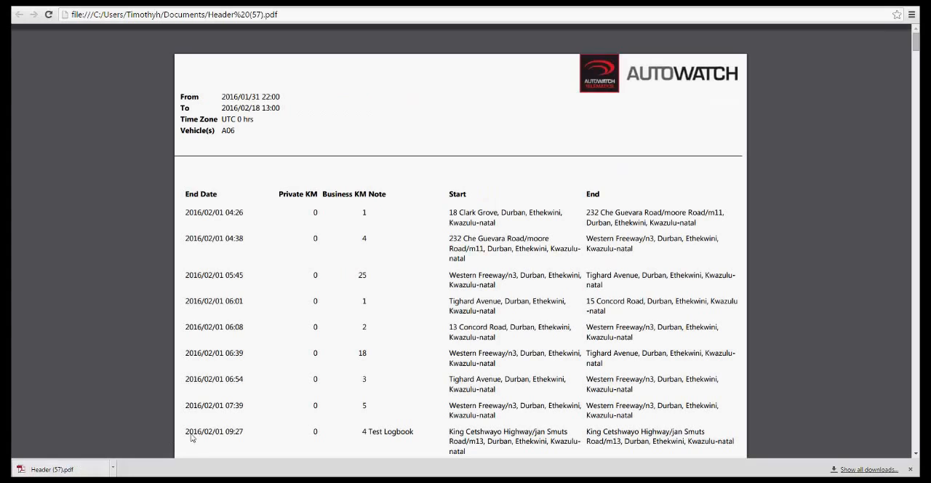
Review the exported Logbook PDF from its first page to the final totals and return to the live reports list.
scroll(431, 374, down, 1)
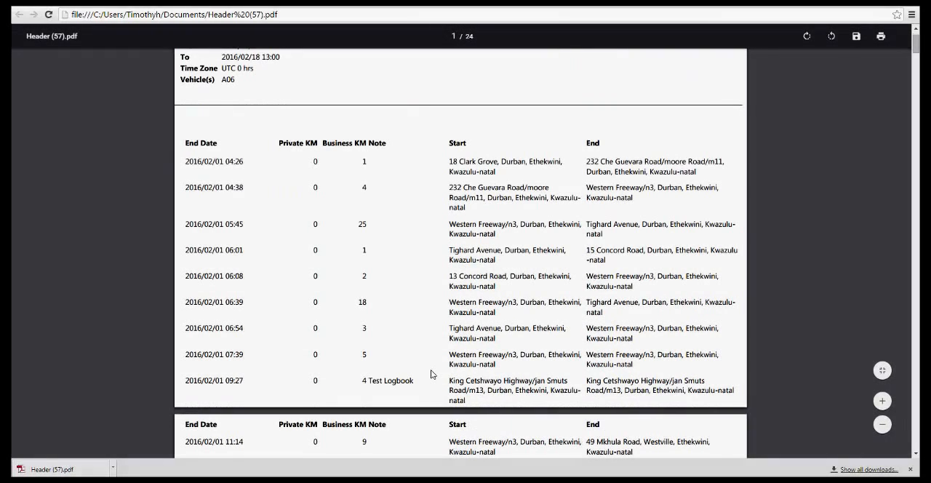
scroll(432, 374, down, 6)
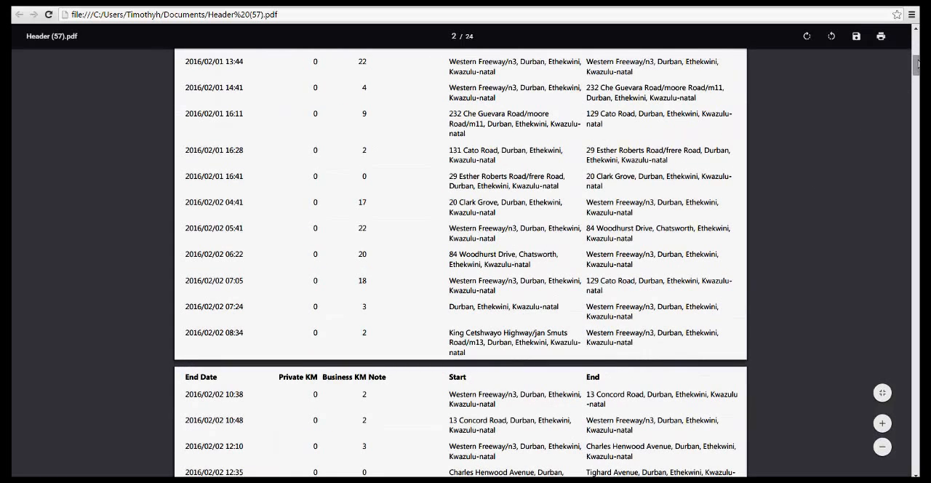
drag(917, 64, 909, 475)
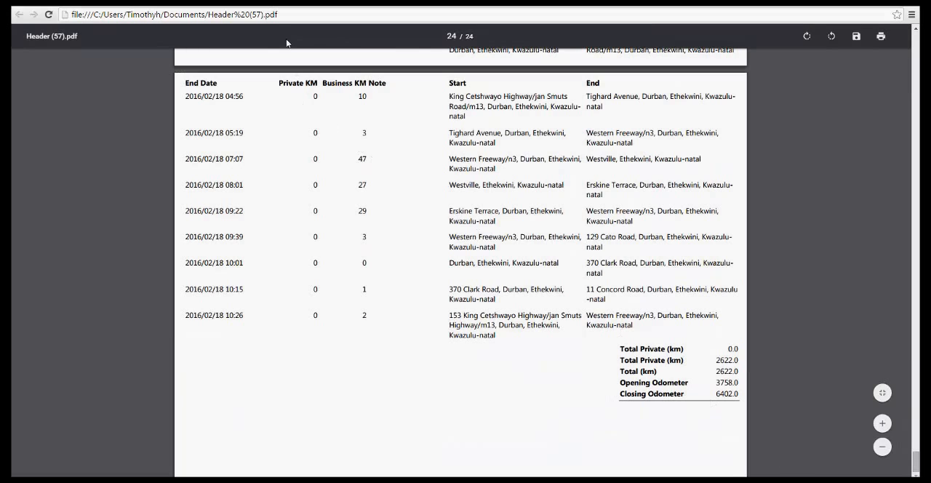
click(255, 4)
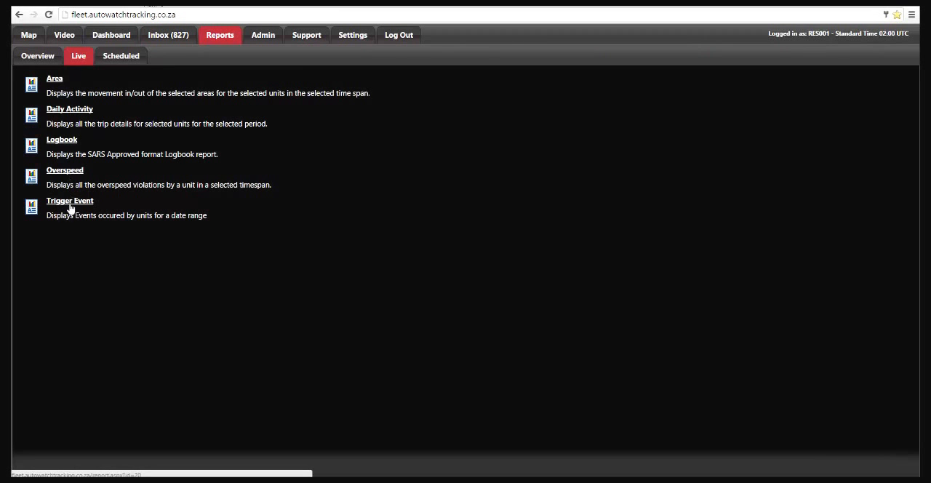
Start a new scheduled report of type Logbook for vehicle A06.
click(122, 58)
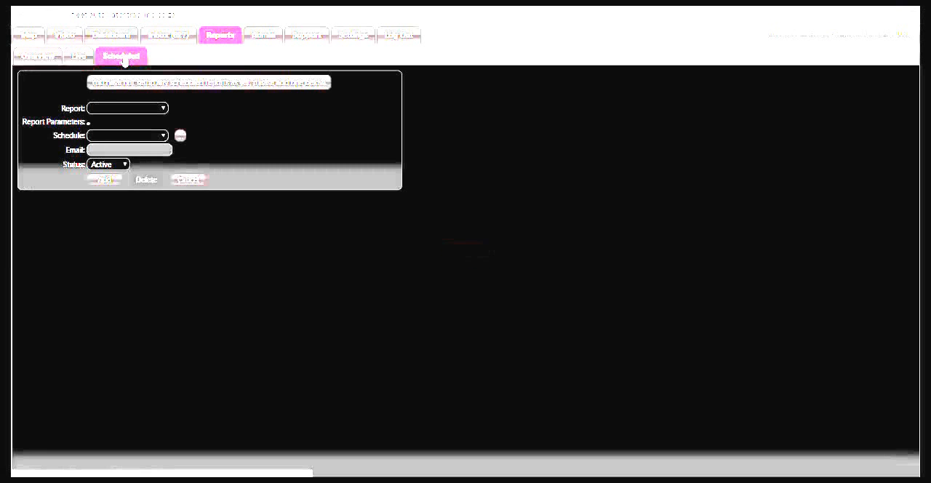
click(144, 109)
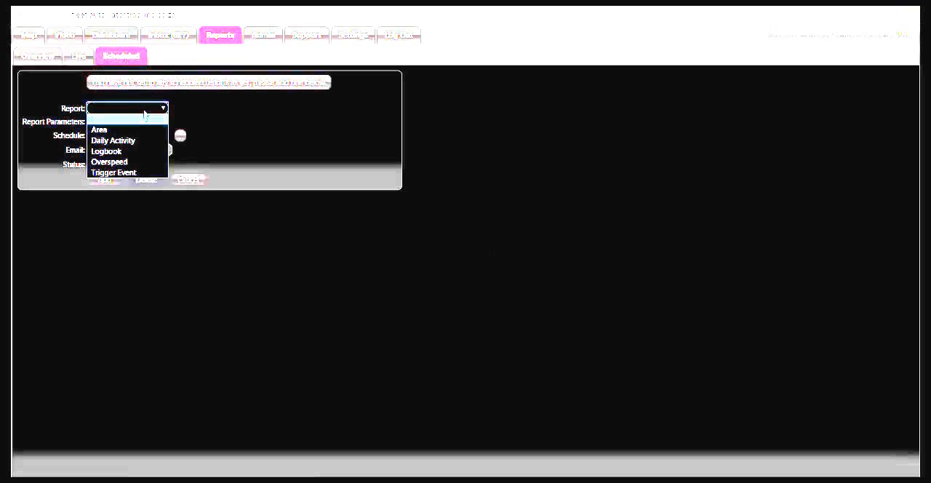
click(113, 150)
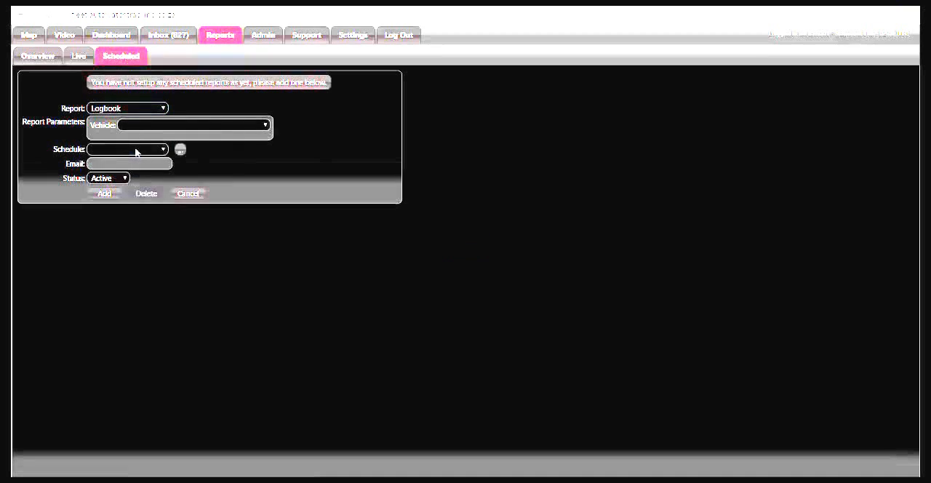
click(145, 127)
click(145, 152)
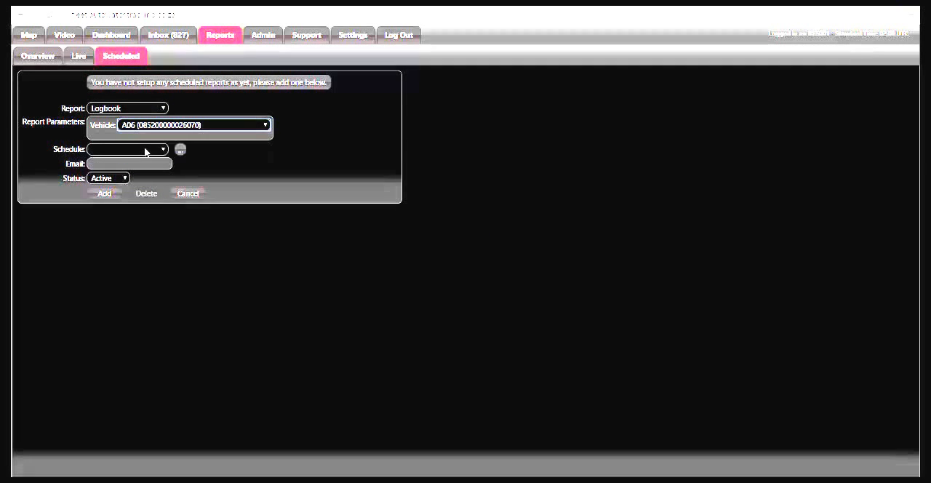
Create a weekly report schedule with an initial execution date and time of 2016/02/18 08:00, then close the schedules dialog.
click(145, 149)
click(180, 151)
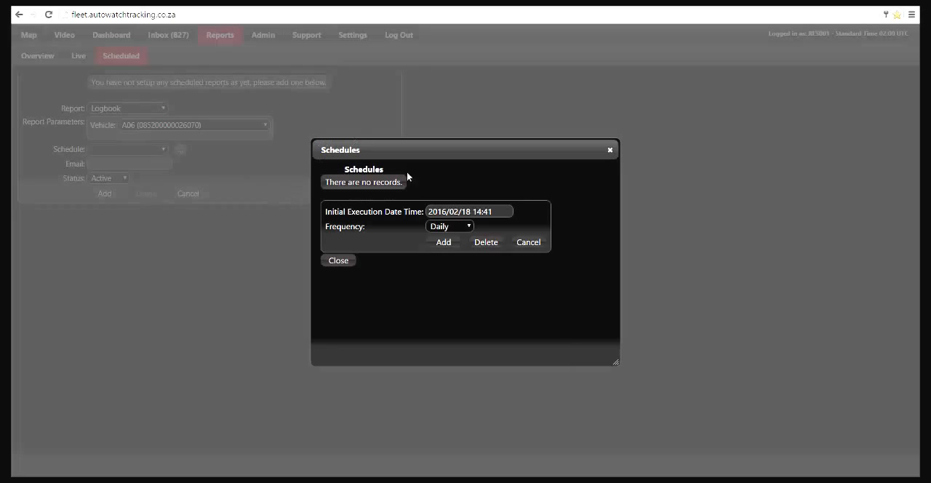
click(473, 211)
drag(525, 361, 439, 387)
click(544, 401)
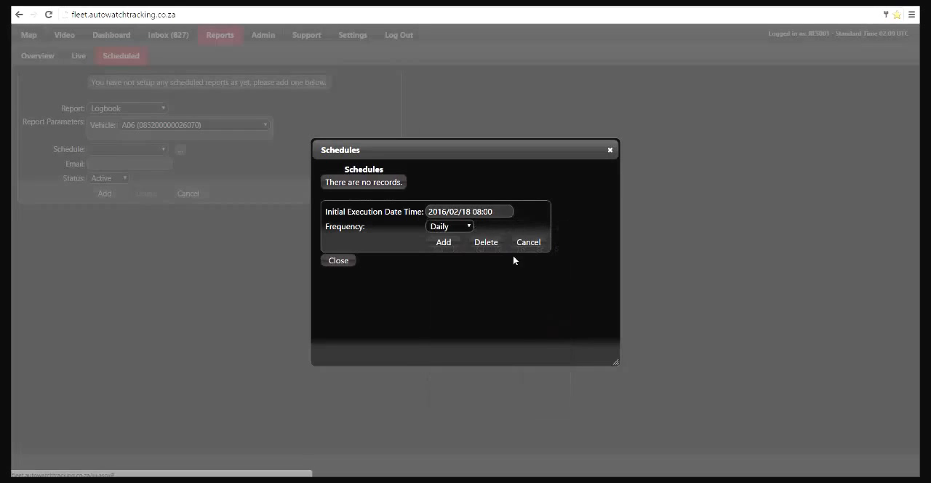
click(463, 229)
click(457, 250)
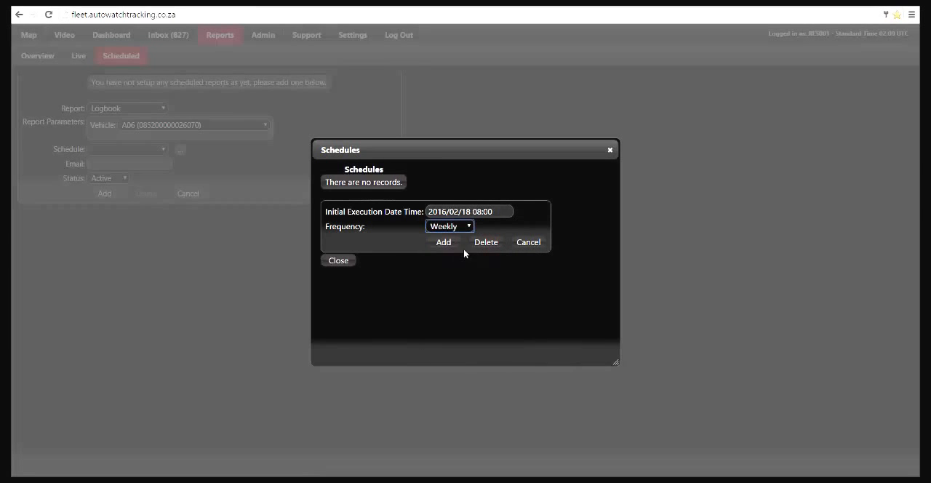
click(442, 245)
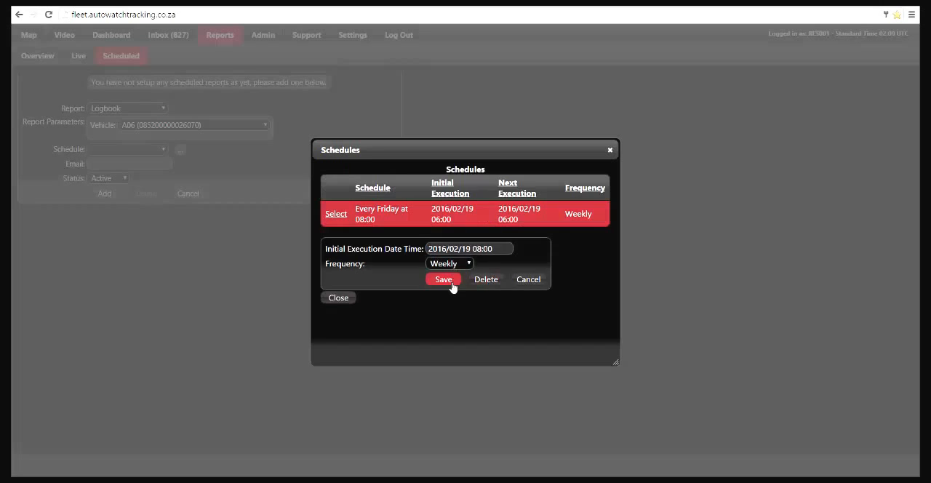
click(342, 300)
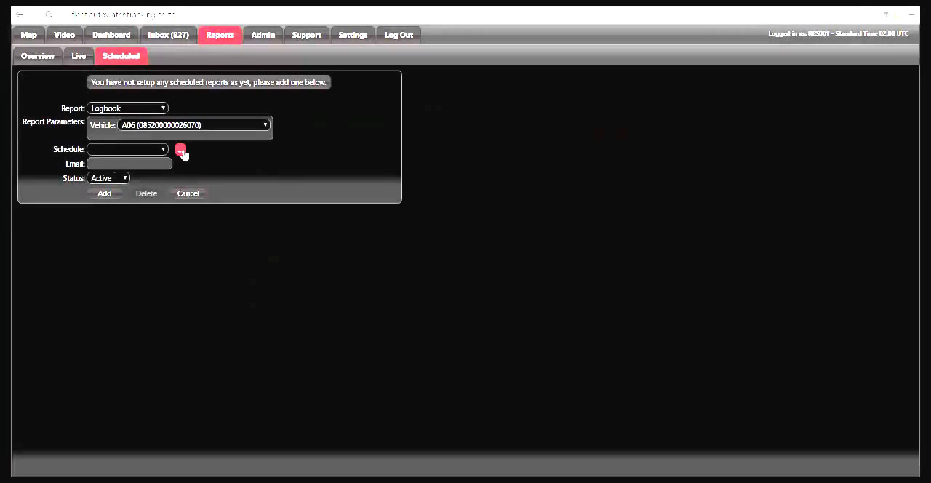
Assign the "Every Friday at 08:00" schedule, enter the recipient's email address, and add the active Logbook report.
click(139, 150)
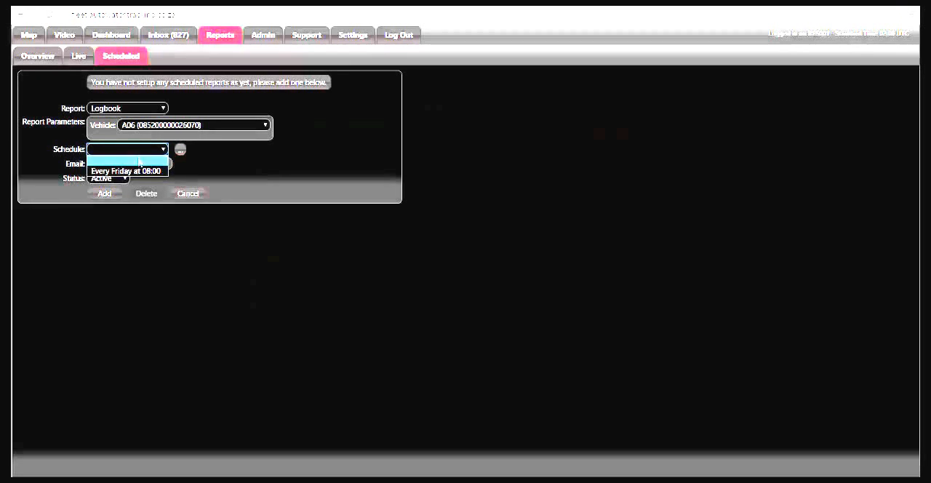
click(128, 171)
click(130, 163)
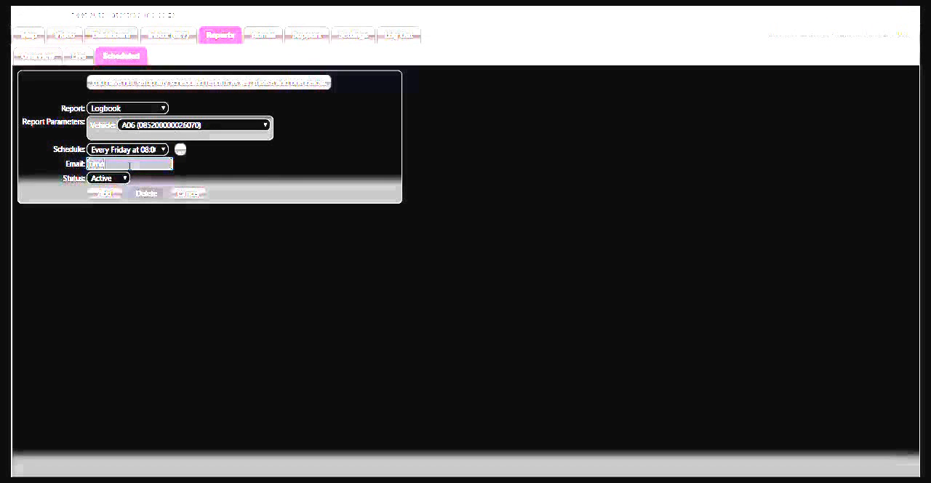
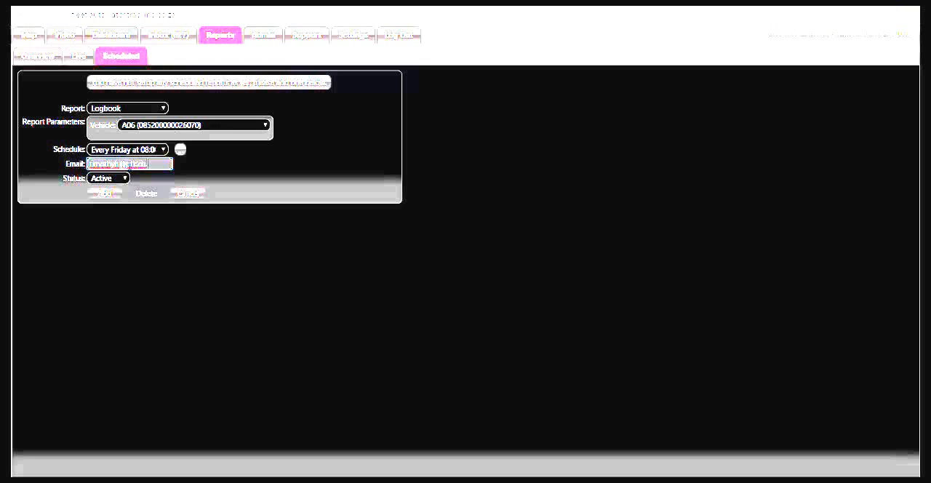
click(104, 194)
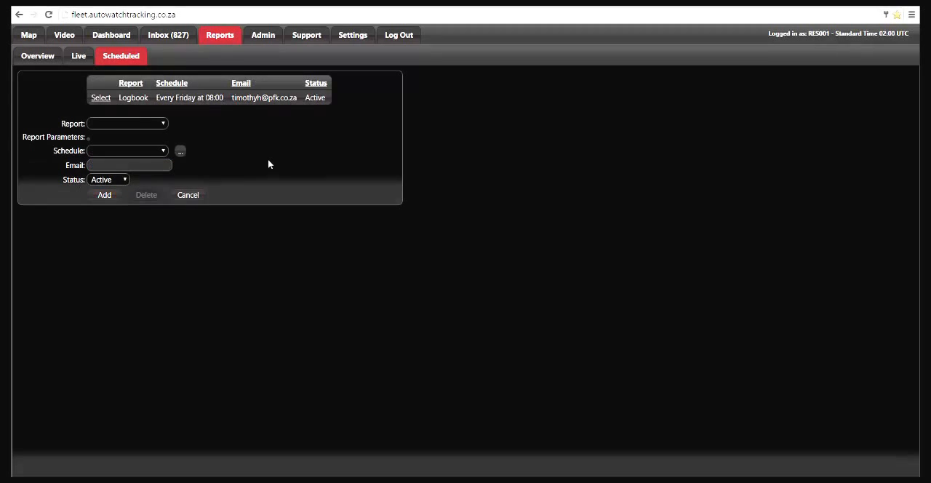
Open the newest A13 Base notification in the inbox and examine its message text.
click(158, 37)
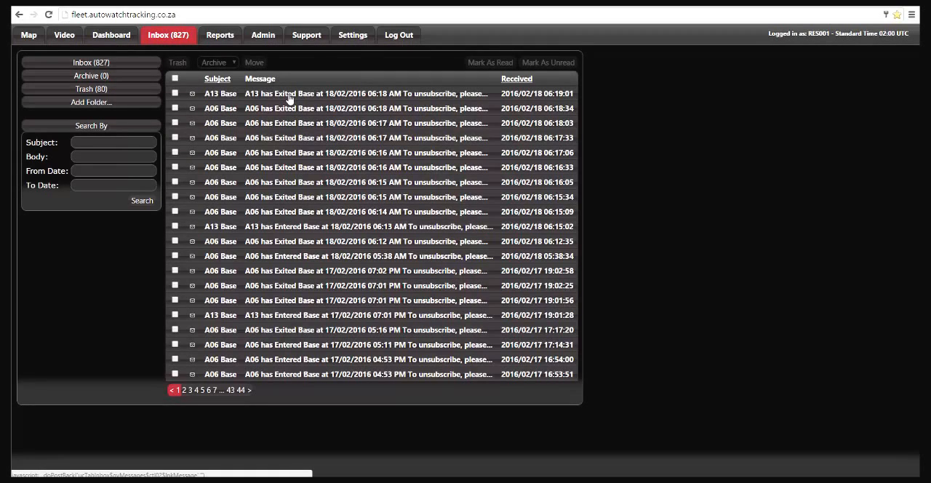
click(288, 98)
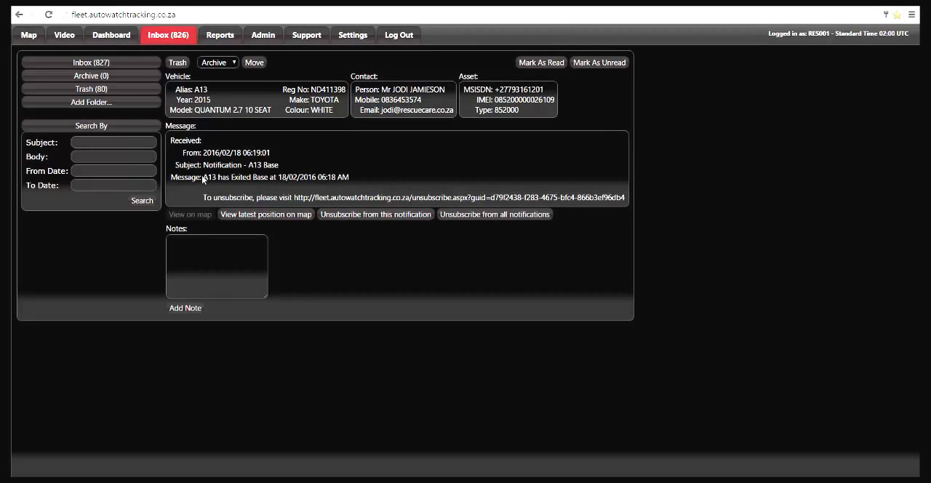
drag(208, 176, 349, 177)
click(282, 193)
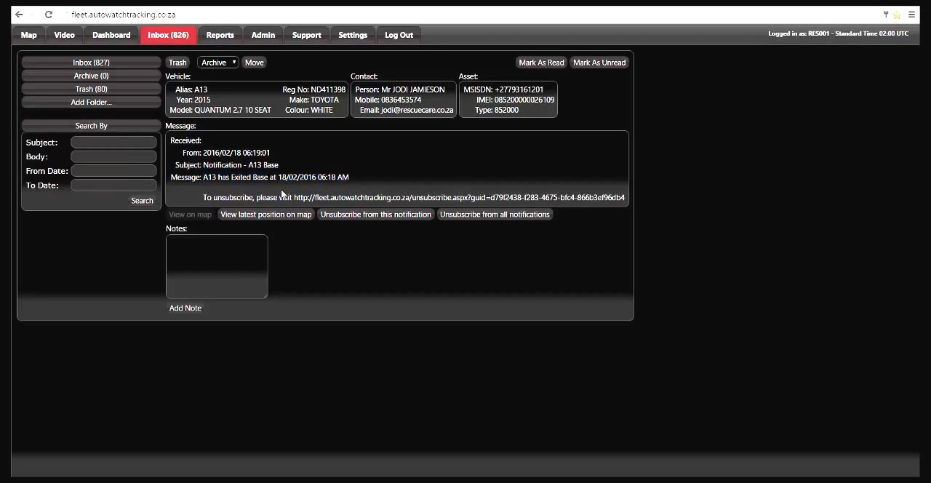